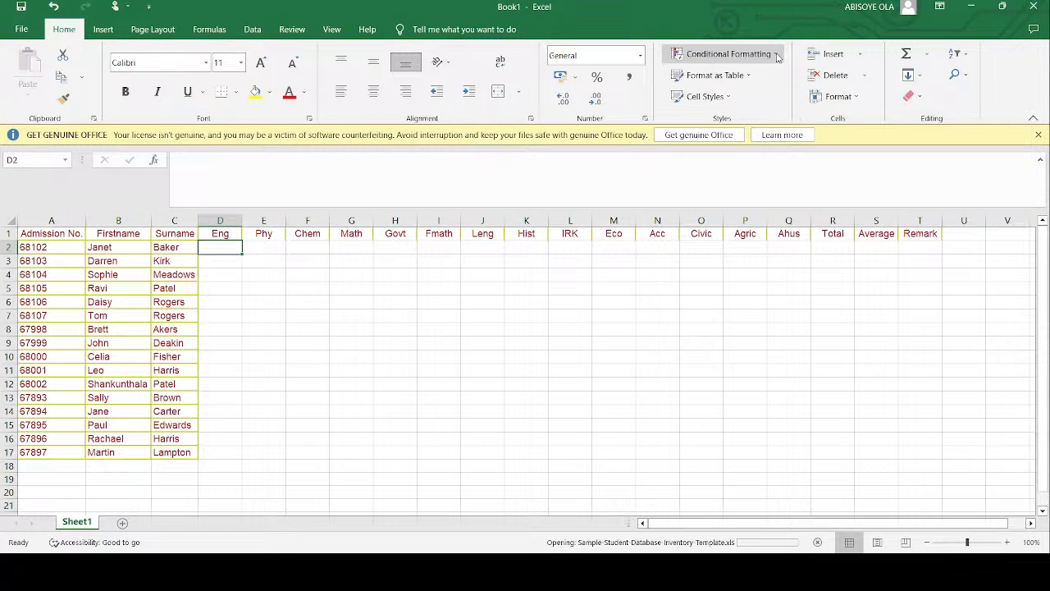
click(248, 29)
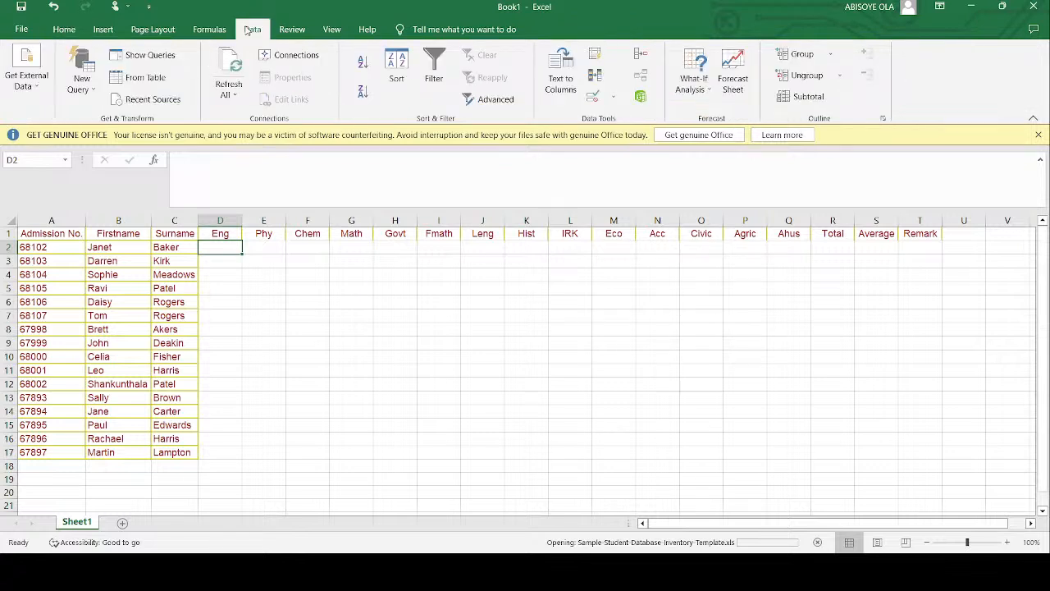
click(104, 29)
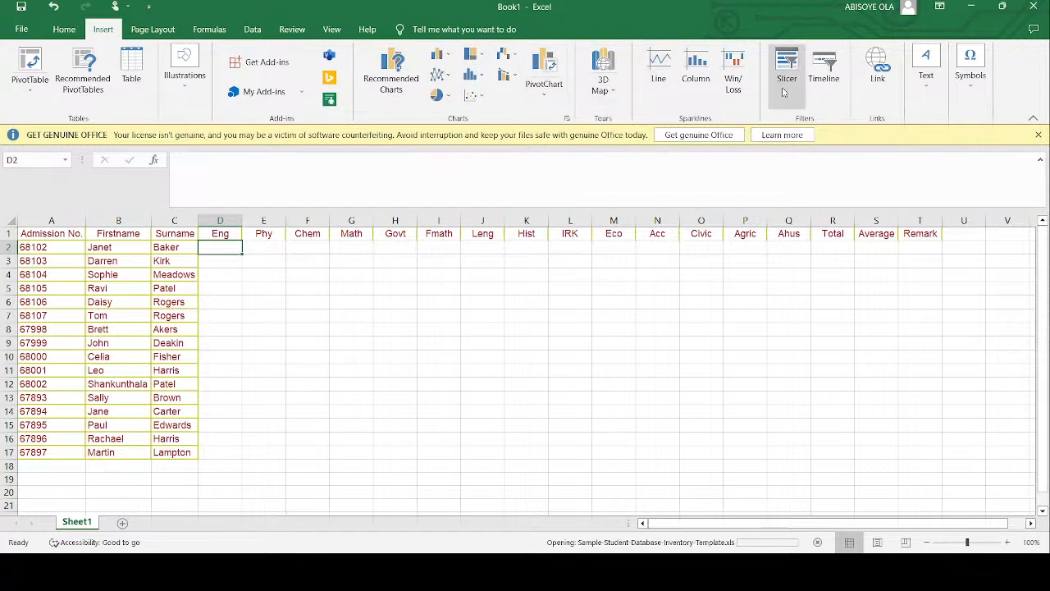
click(261, 31)
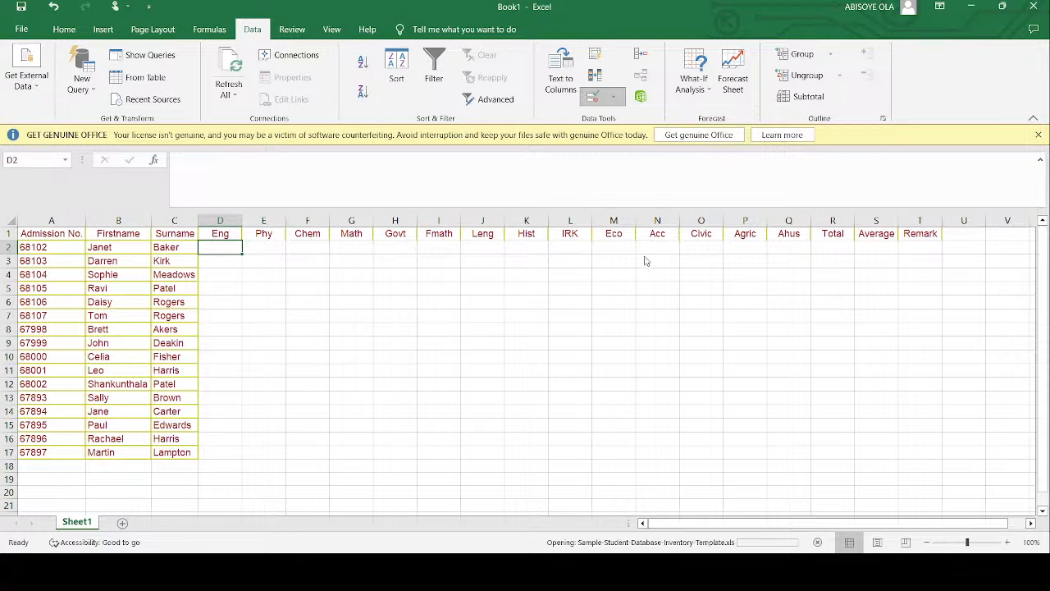
- Enter the formula =RANDBETWEEN(30,98) in cell D2 for the first student's Eng score
click(307, 166)
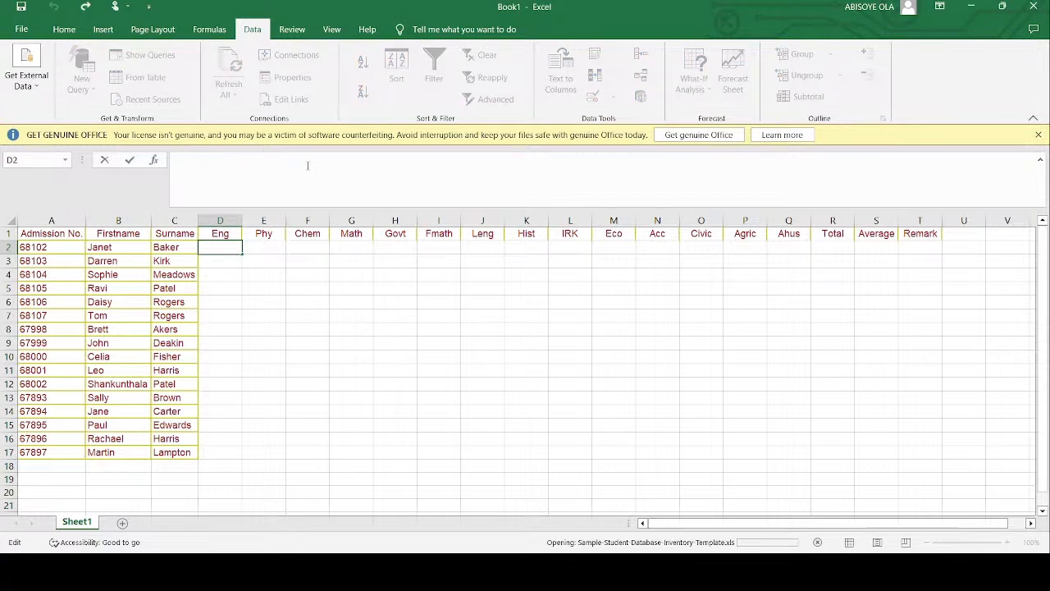
text(=RAND)
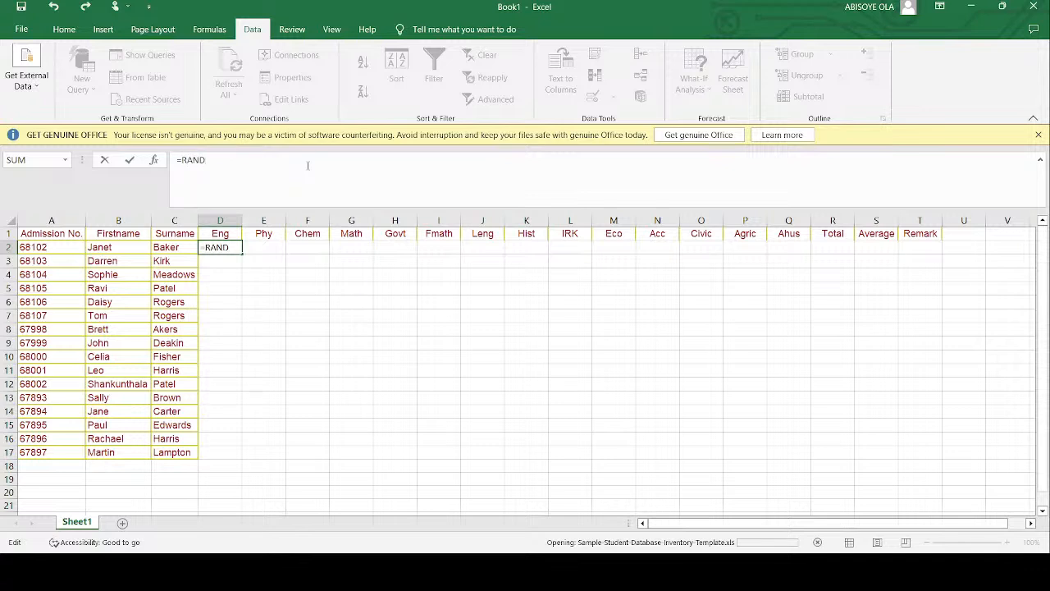
text(BETWEEN(30,98))
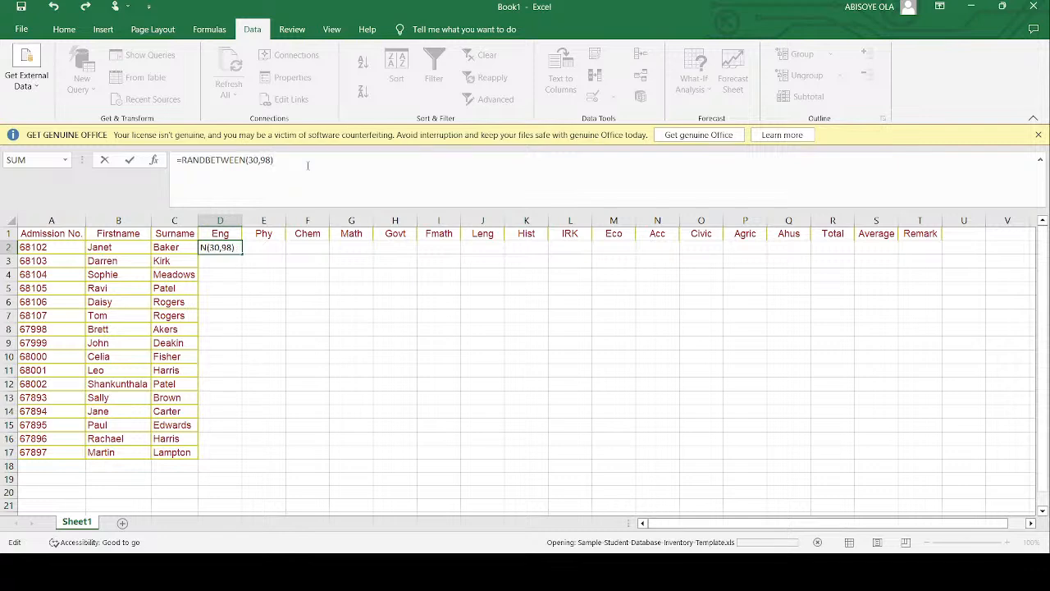
key(Return)
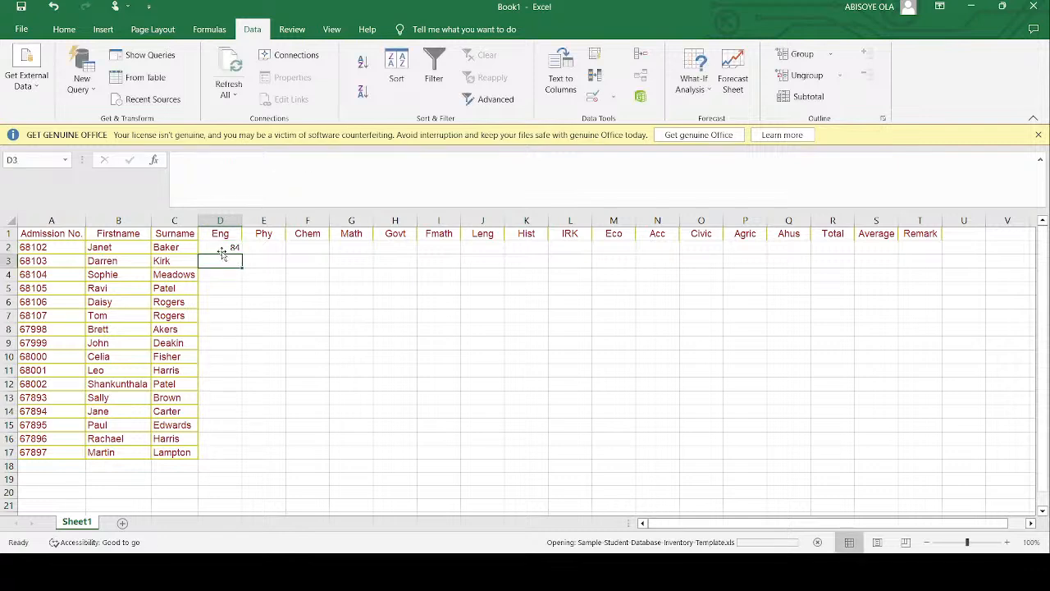
- Fill the D2 formula across to the Ahus column and down to row 17, covering D2:Q17
click(222, 247)
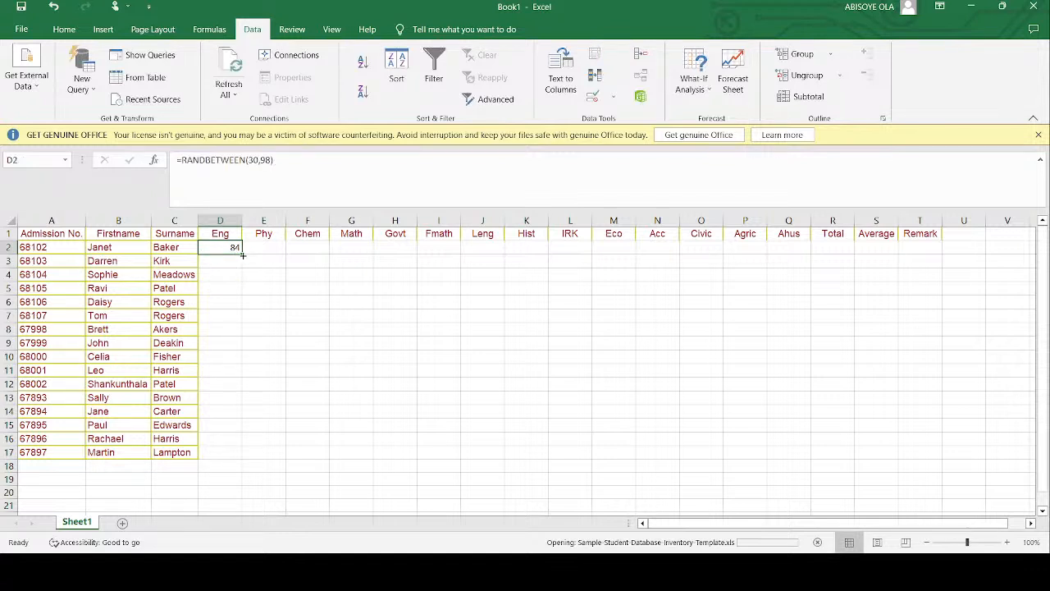
drag(243, 255, 802, 499)
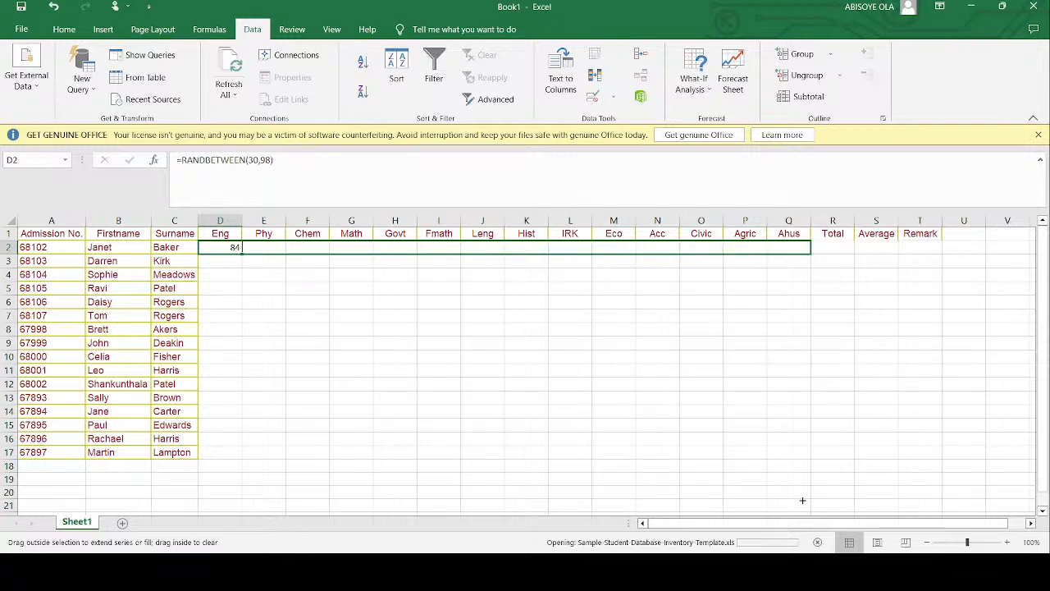
drag(803, 421, 803, 420)
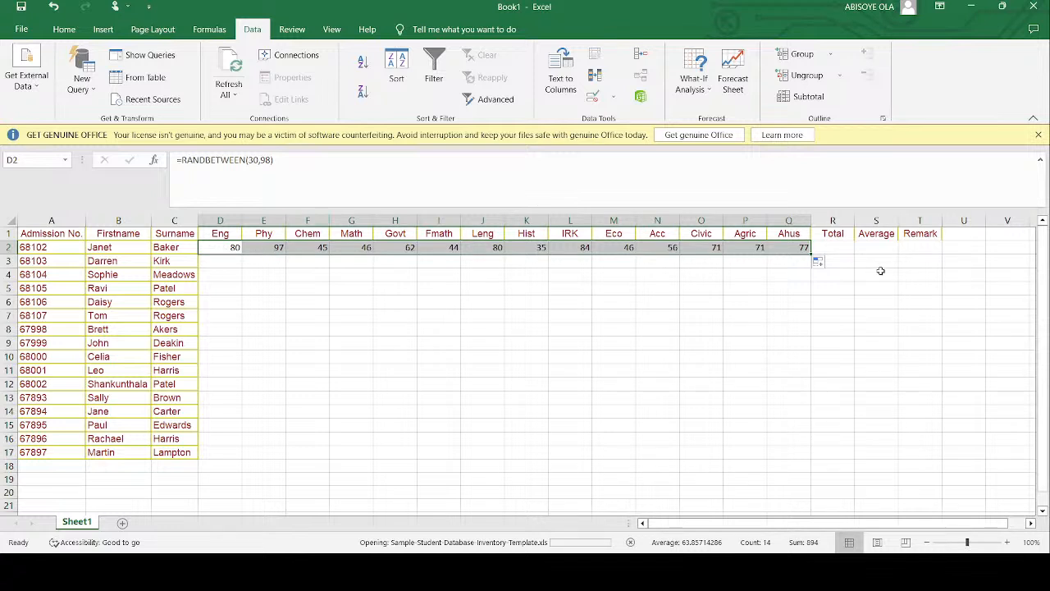
drag(811, 255, 818, 453)
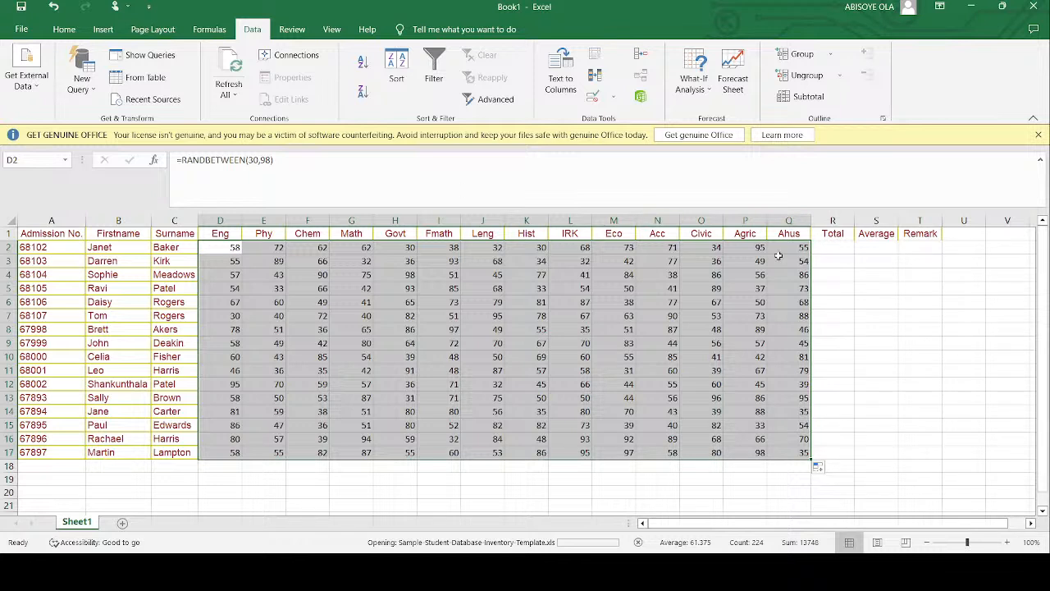
- Copy the scores in D2:Q17 and paste them back in place as fixed values, ending copy mode
key(ctrl+c)
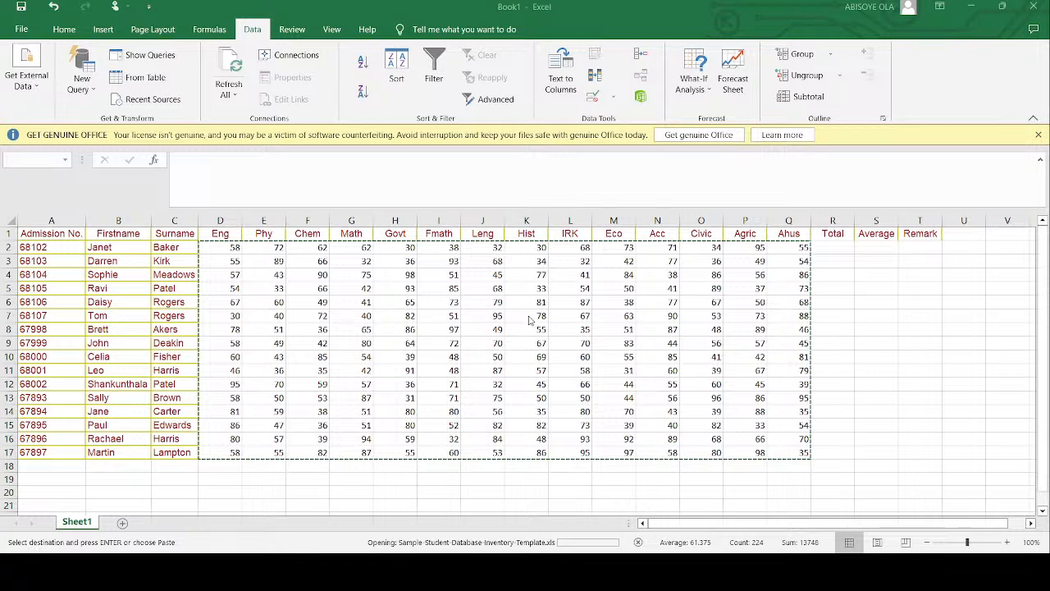
key(ctrl+v)
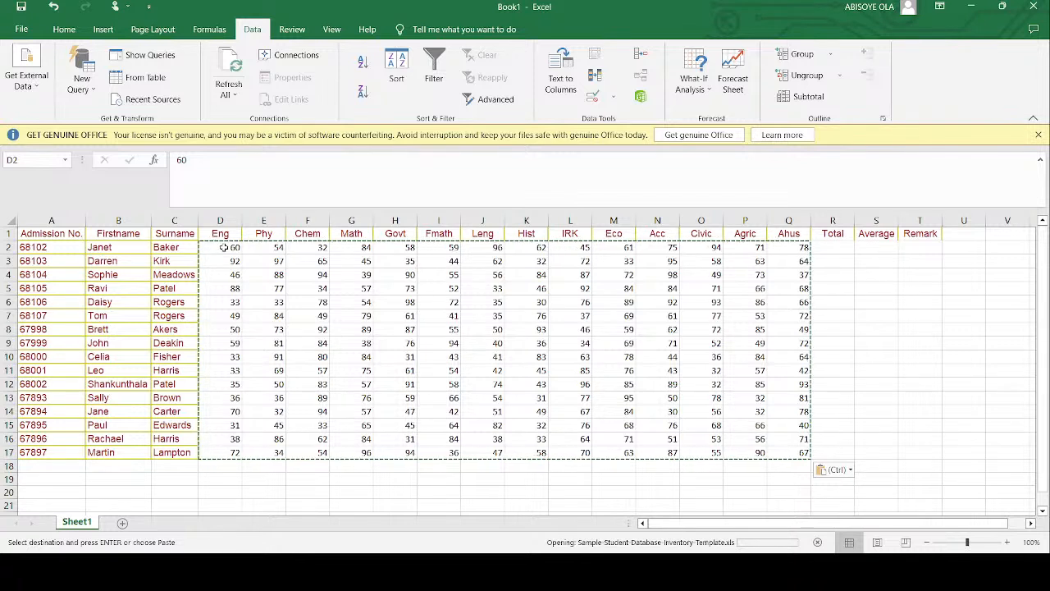
click(246, 261)
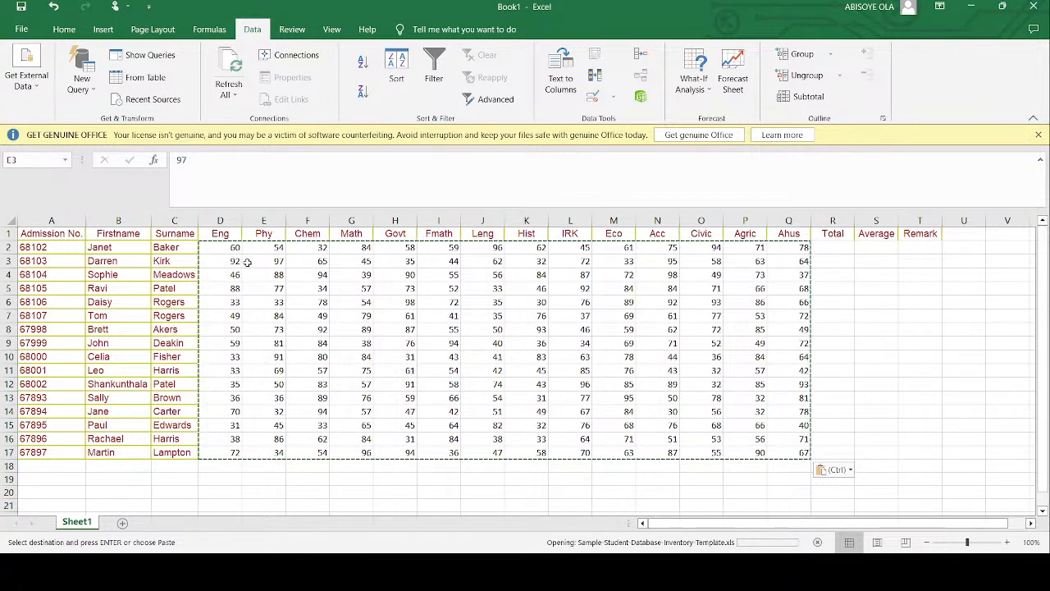
click(628, 333)
click(860, 332)
key(Escape)
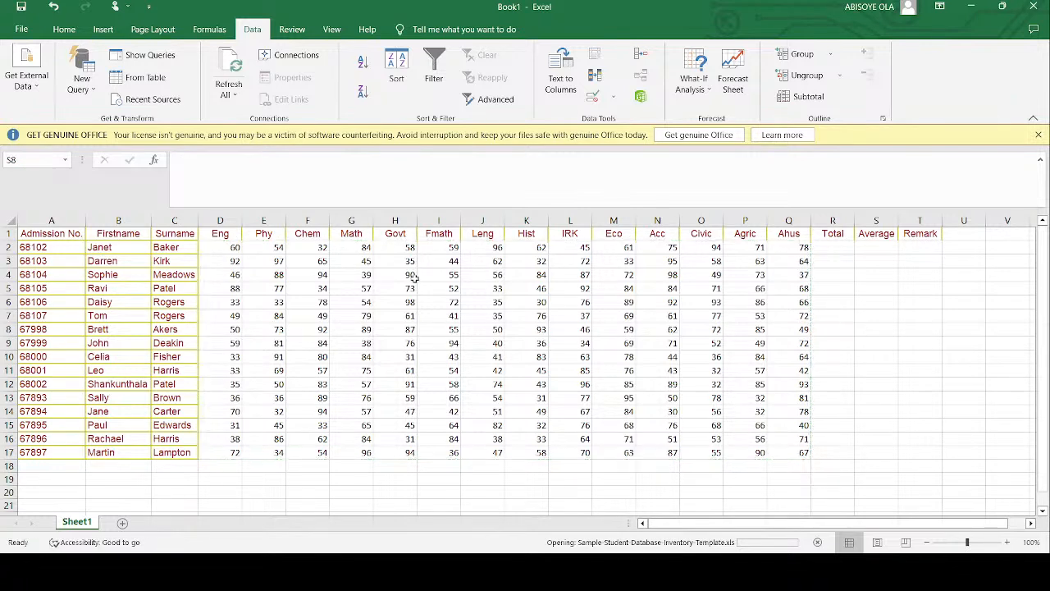
- Check several score cells across the subject columns to see whether they contain fixed numbers or formulas
click(234, 249)
click(261, 250)
click(280, 287)
click(453, 303)
double_click(451, 302)
double_click(451, 302)
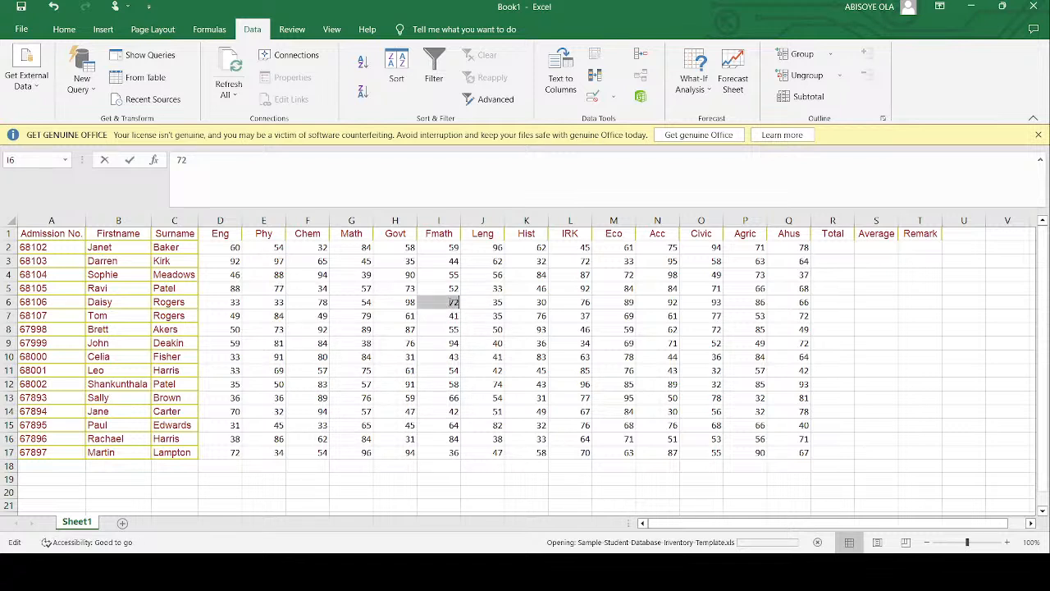
click(475, 308)
click(559, 307)
click(629, 306)
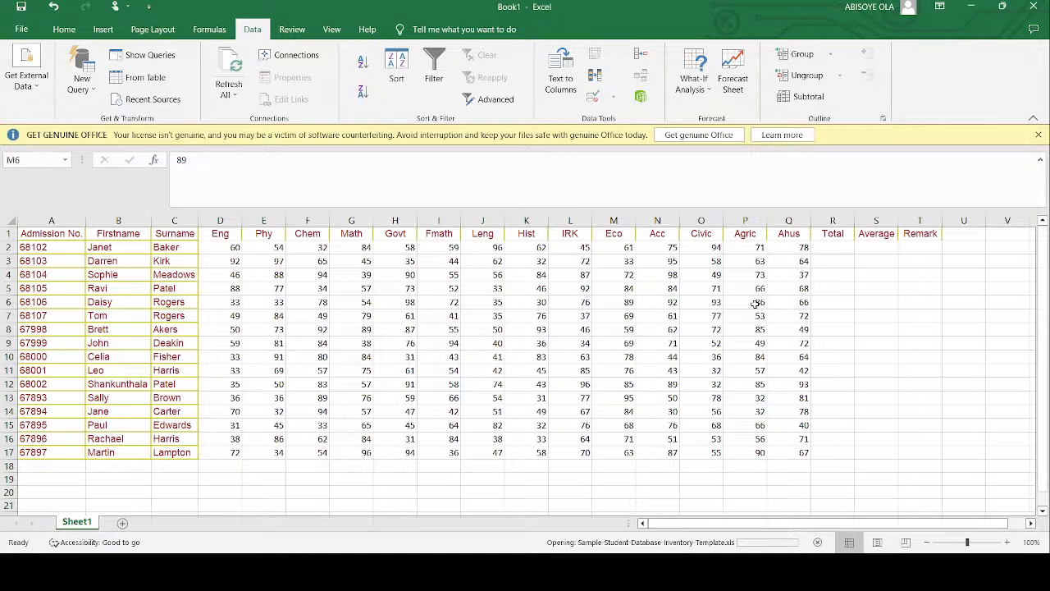
click(755, 304)
- Compute the Total in R2 with =SUM(D2:Q2) and fill it down to R17
click(840, 253)
click(64, 28)
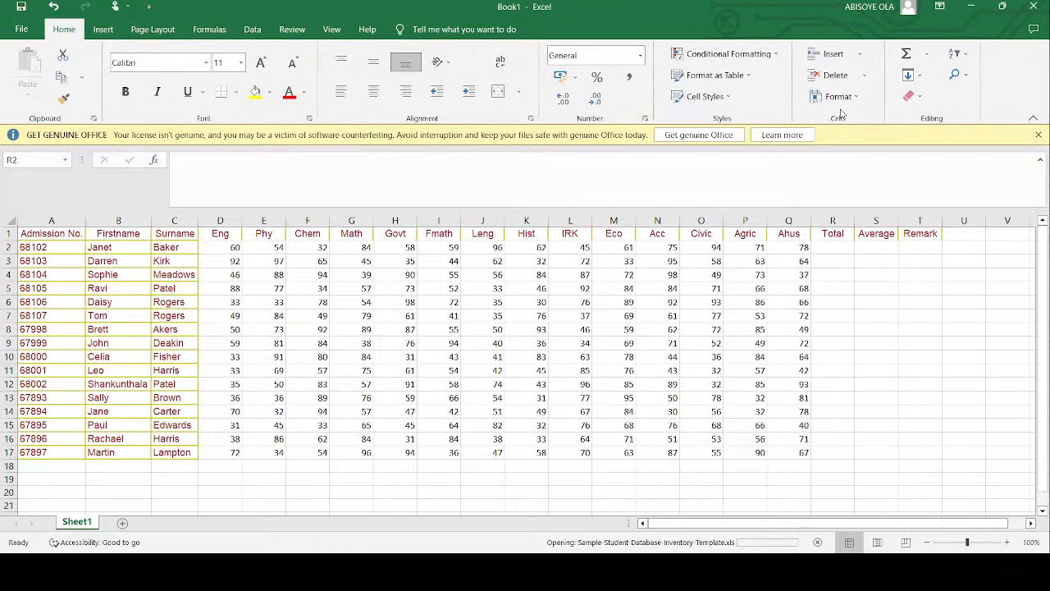
click(925, 56)
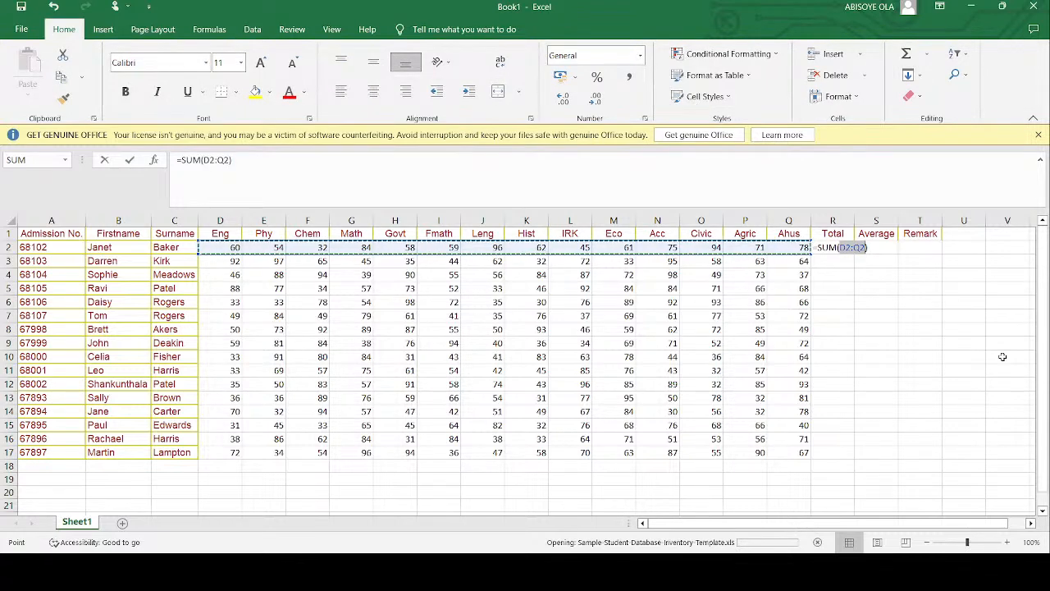
key(Return)
click(837, 248)
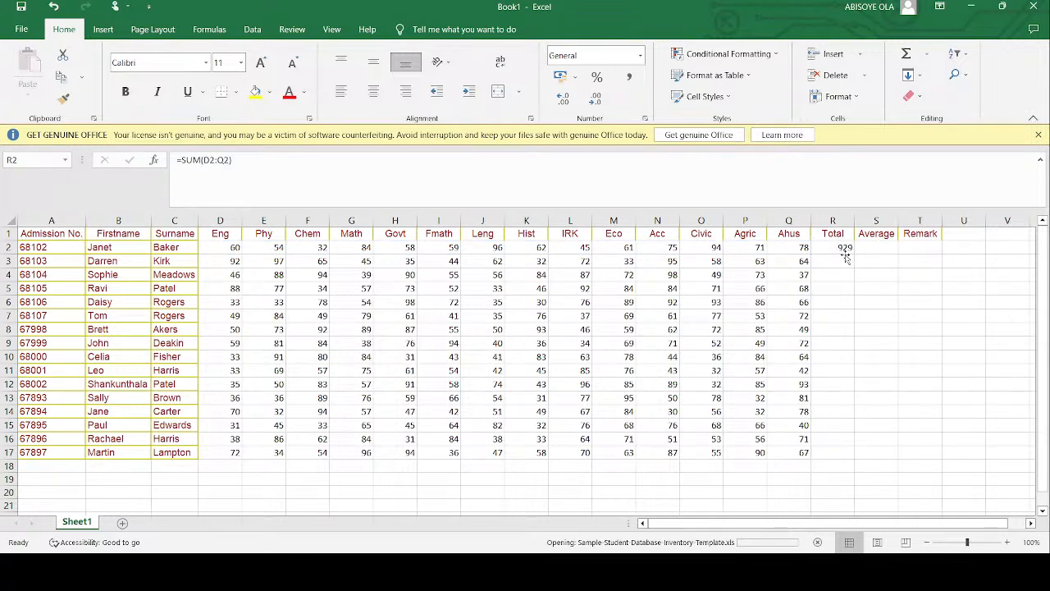
drag(855, 254, 861, 457)
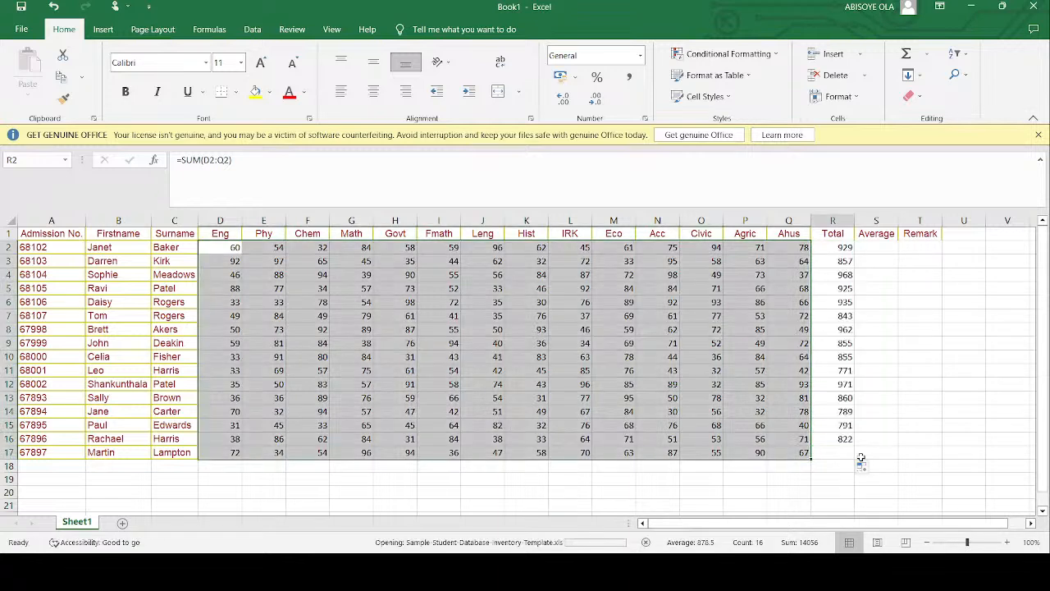
click(882, 363)
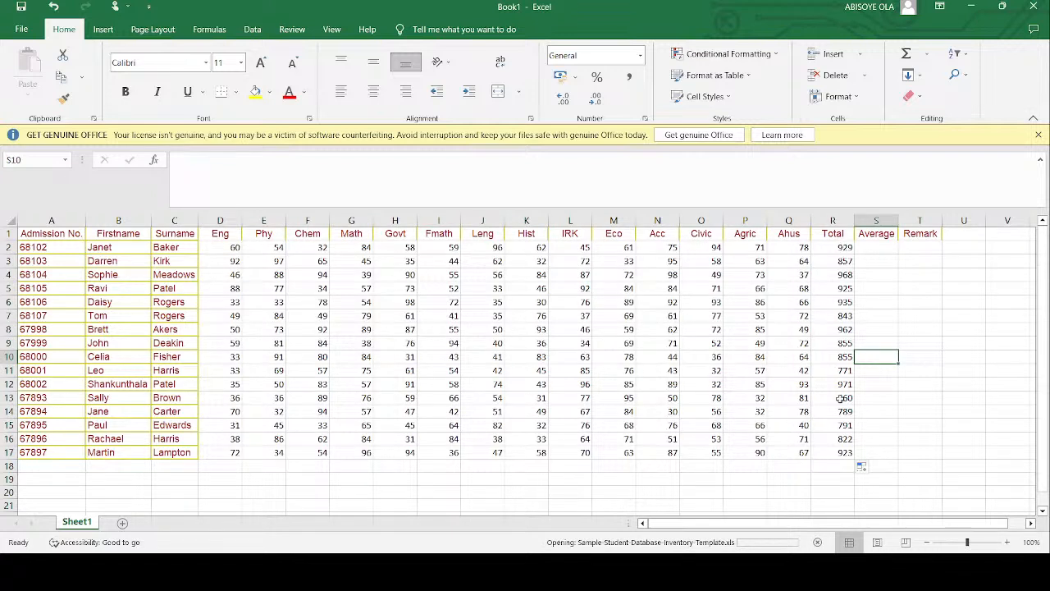
- Format the totals in R2:R17 as bold with a blue font color
drag(844, 249, 841, 451)
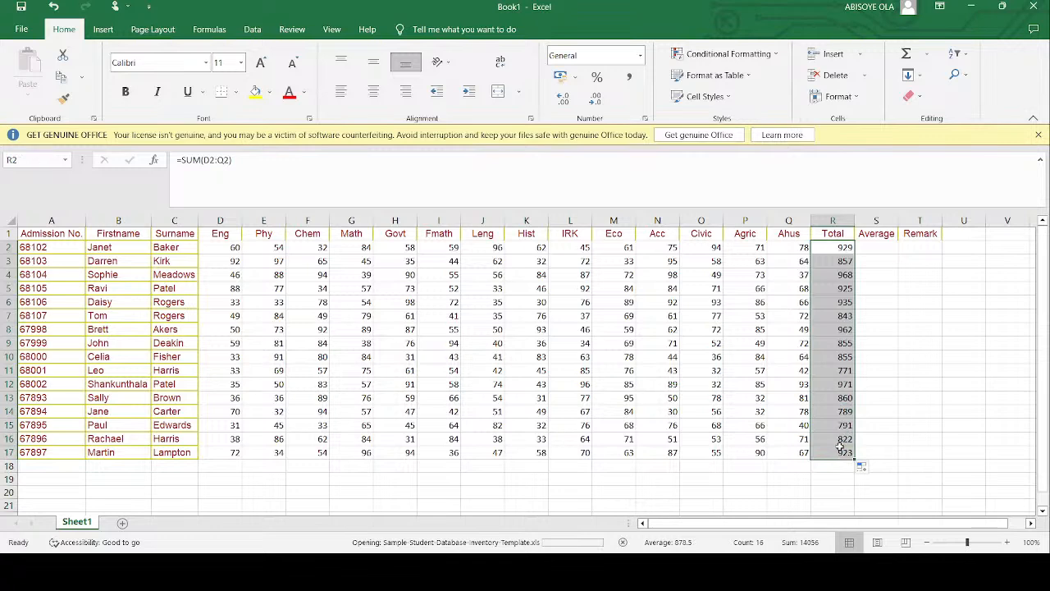
key(ctrl+b)
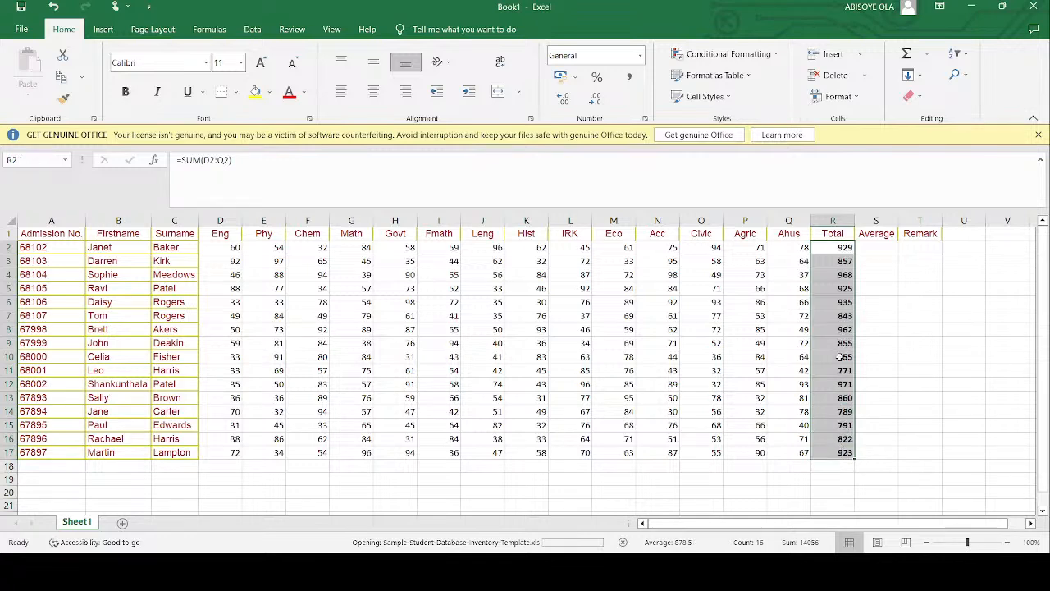
click(303, 96)
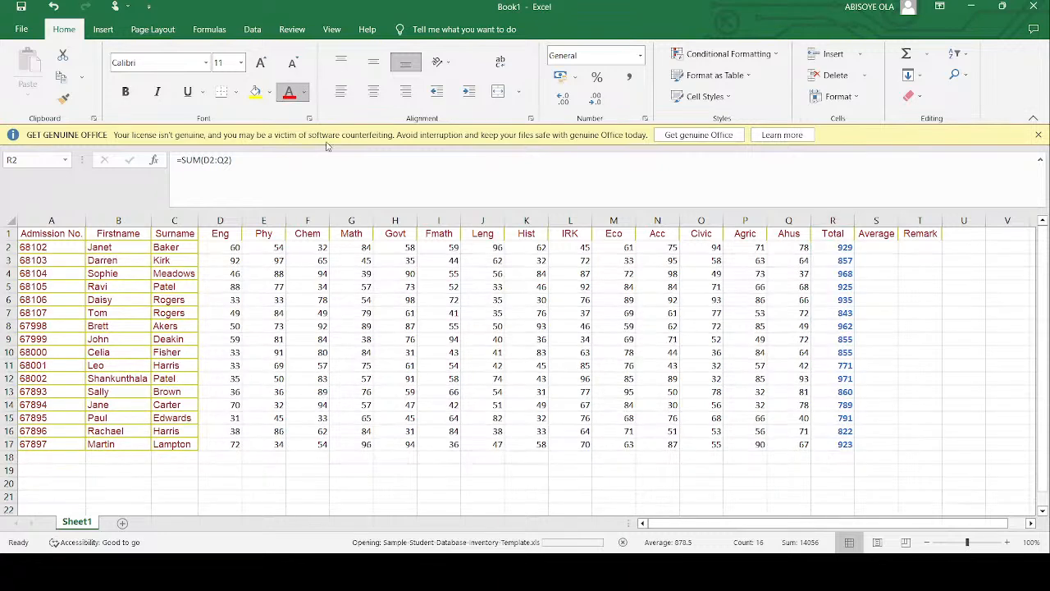
click(327, 144)
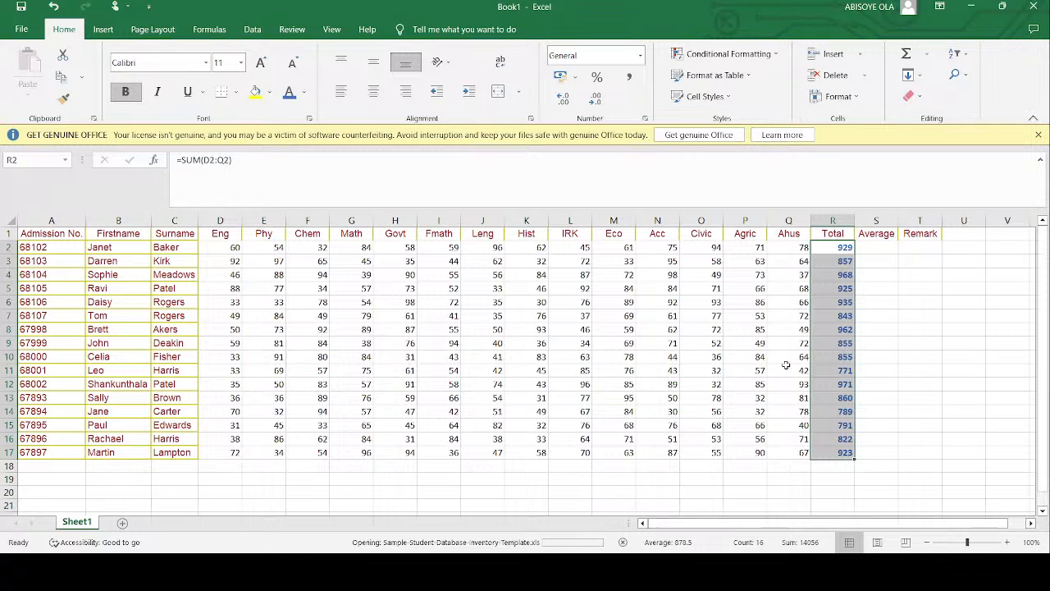
- Calculate the first student's Average in S2 by dividing the total by the subject count with =R2/14
click(880, 246)
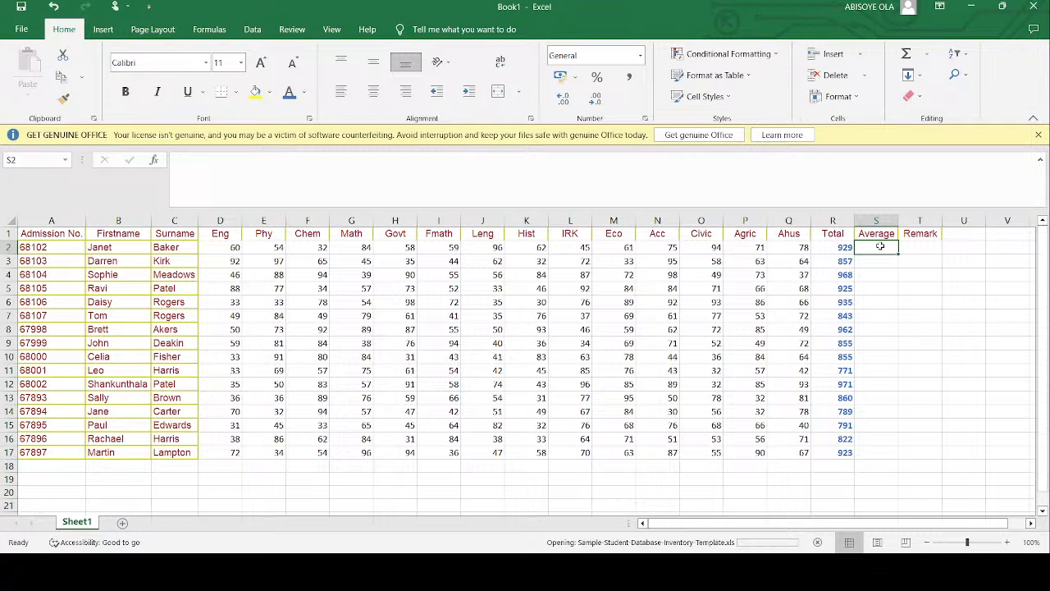
text(=)
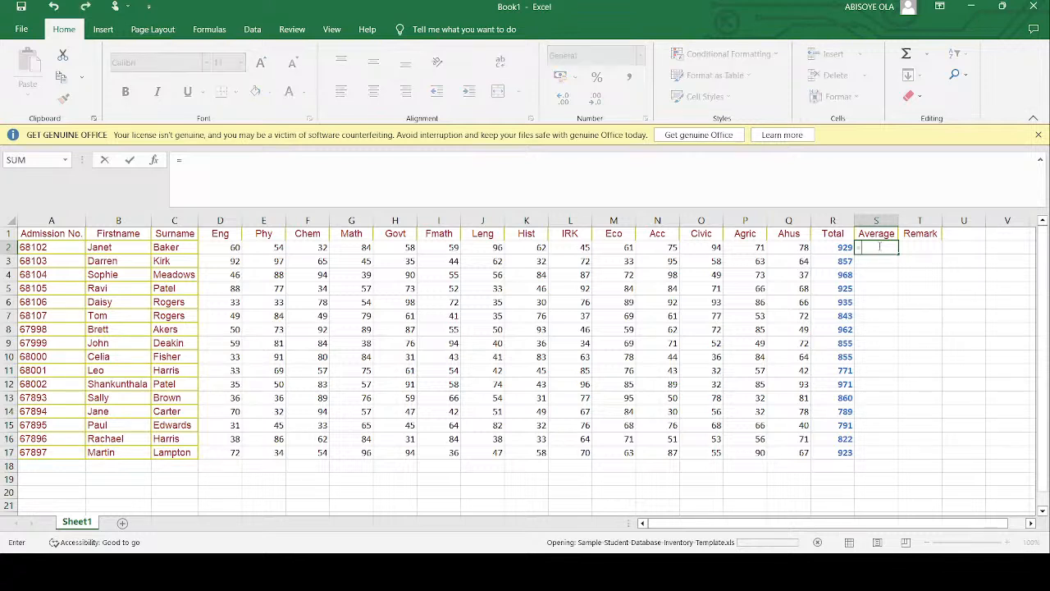
click(831, 246)
text(/)
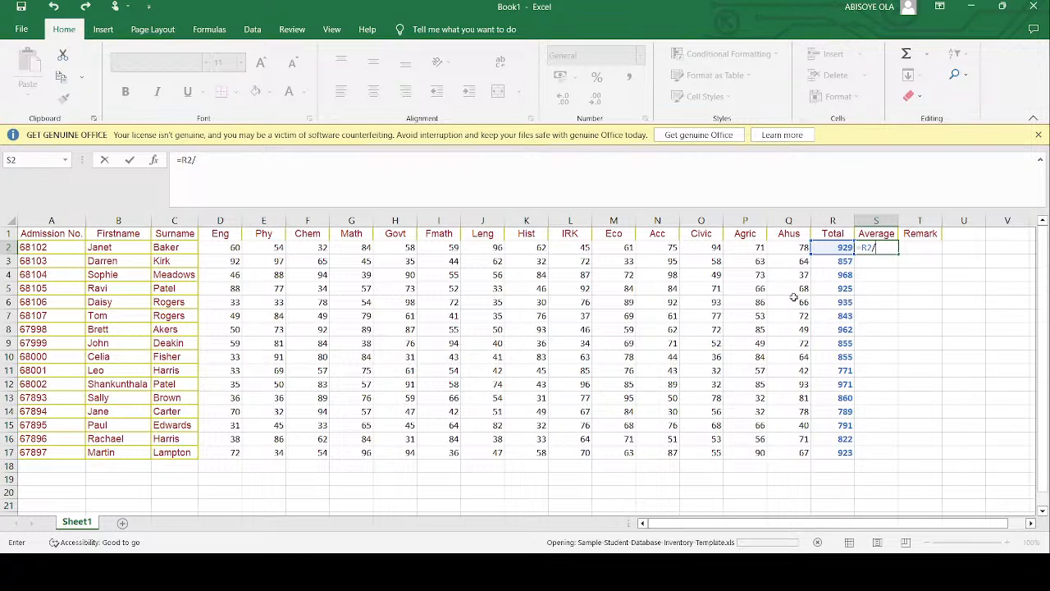
text(14)
key(Return)
- Replace the Average formula in S2 with =AVERAGE(D2:Q2) and fill it down to S17
click(889, 247)
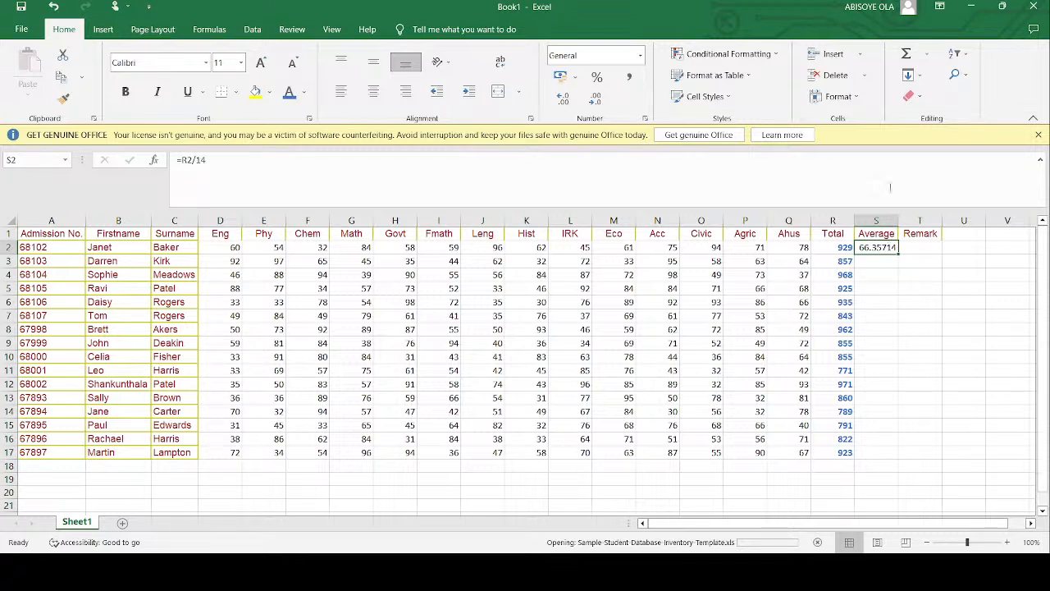
click(933, 92)
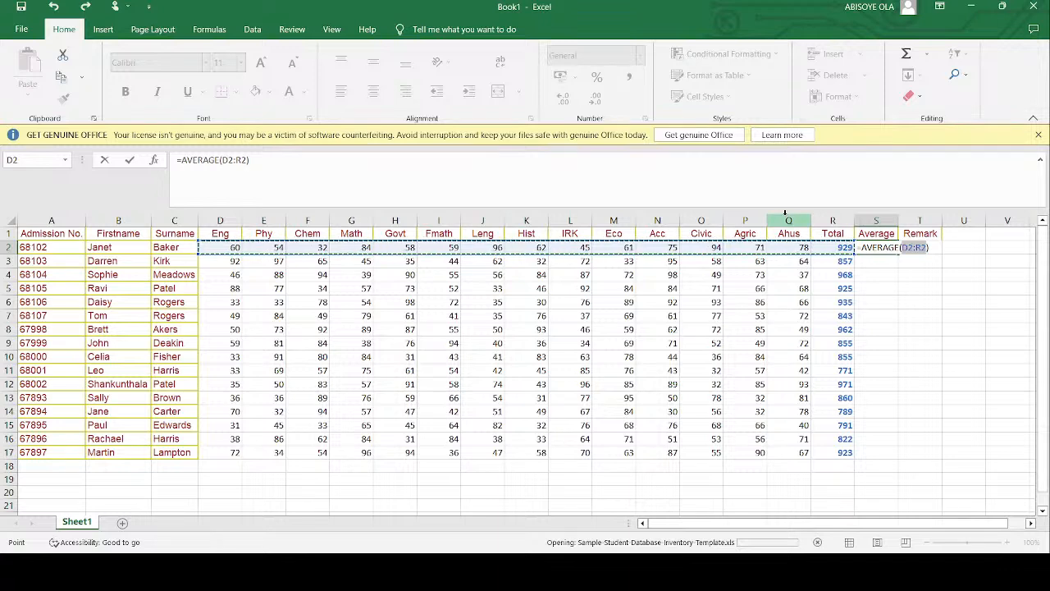
click(242, 160)
key(BackSpace)
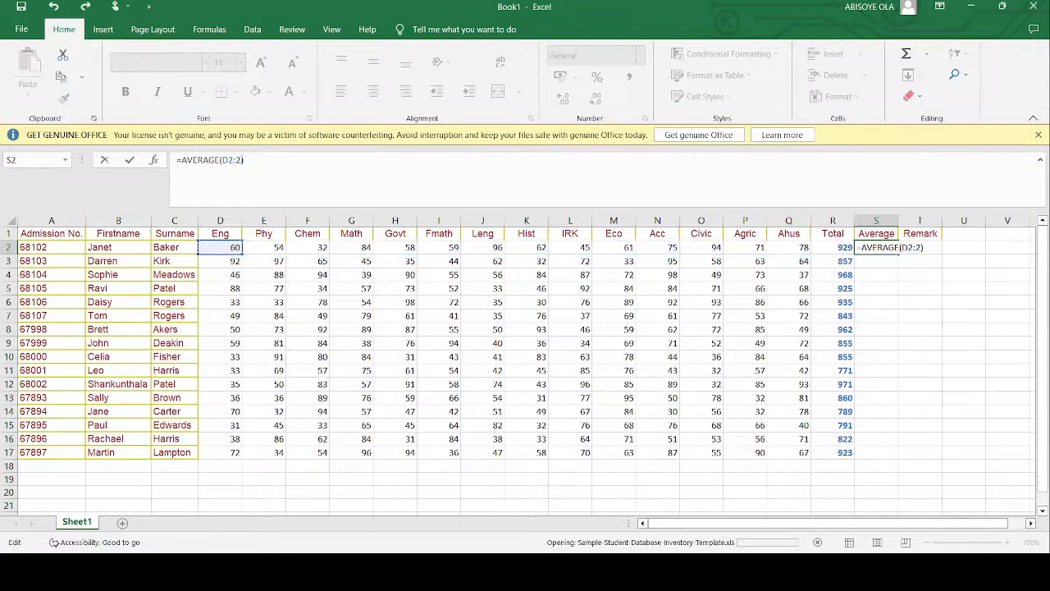
text(Q2)
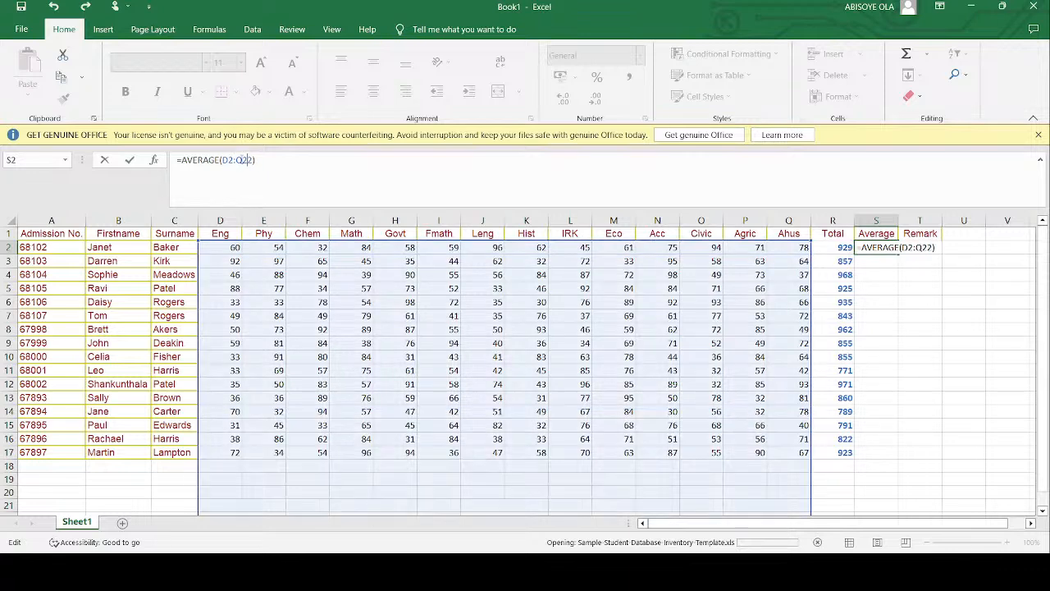
key(BackSpace)
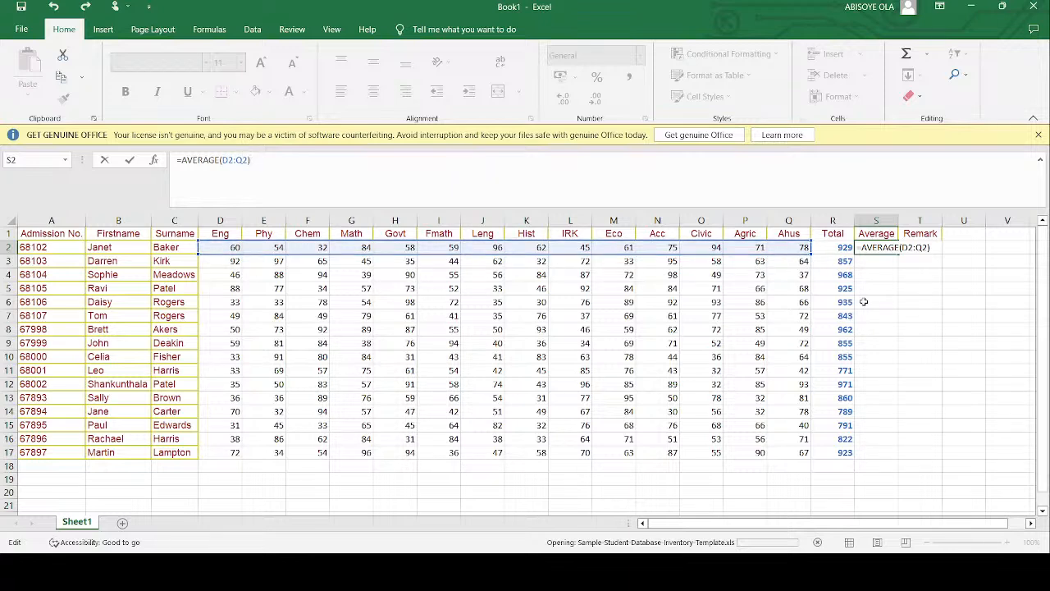
key(Return)
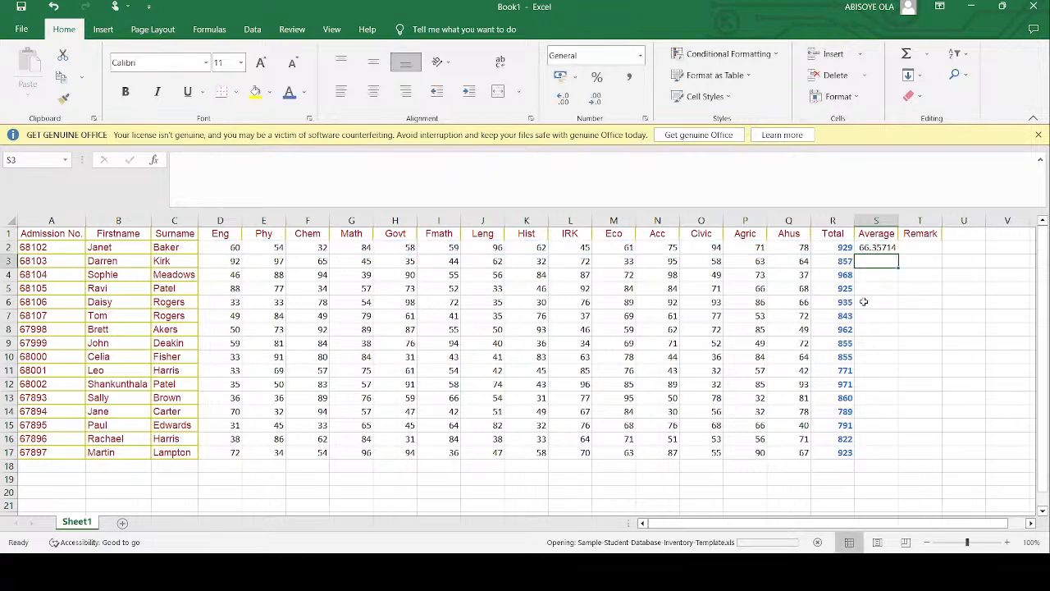
click(886, 246)
drag(898, 253, 909, 467)
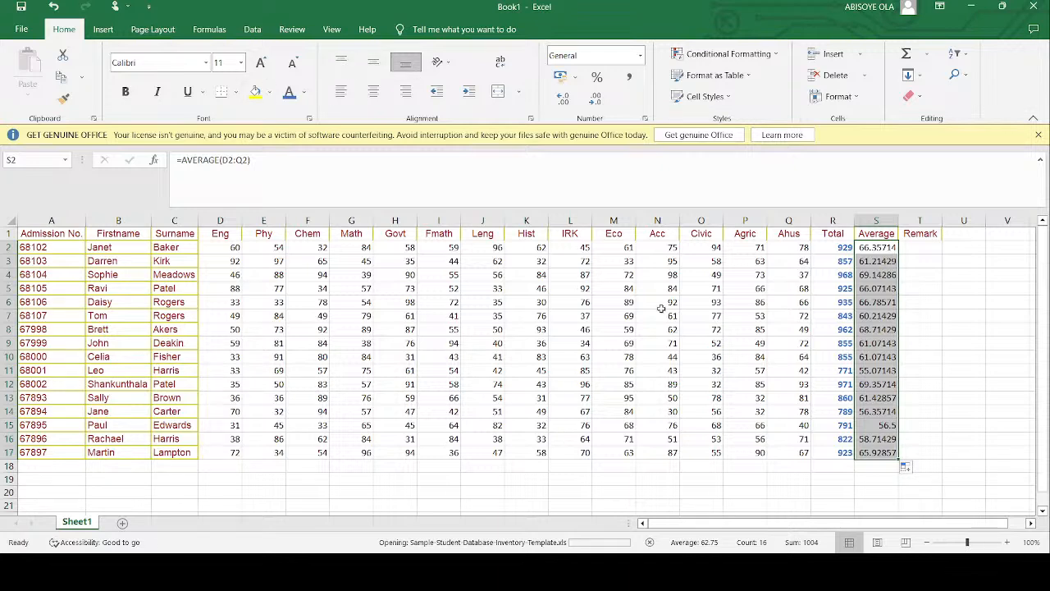
- Format the averages in S2:S17 as bold with an orange font color and a two-decimal Number format
key(ctrl+b)
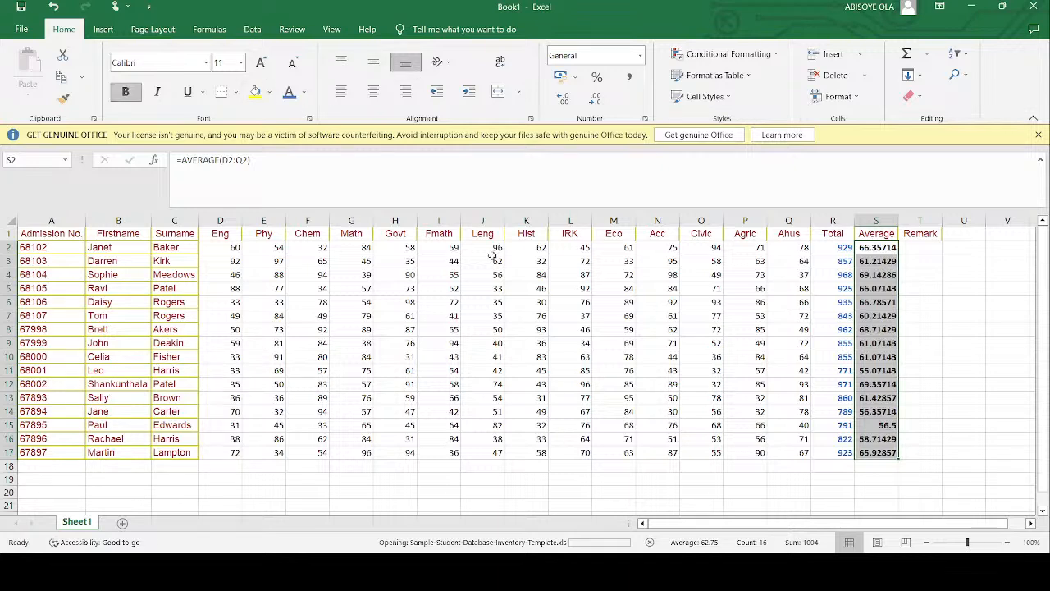
click(304, 96)
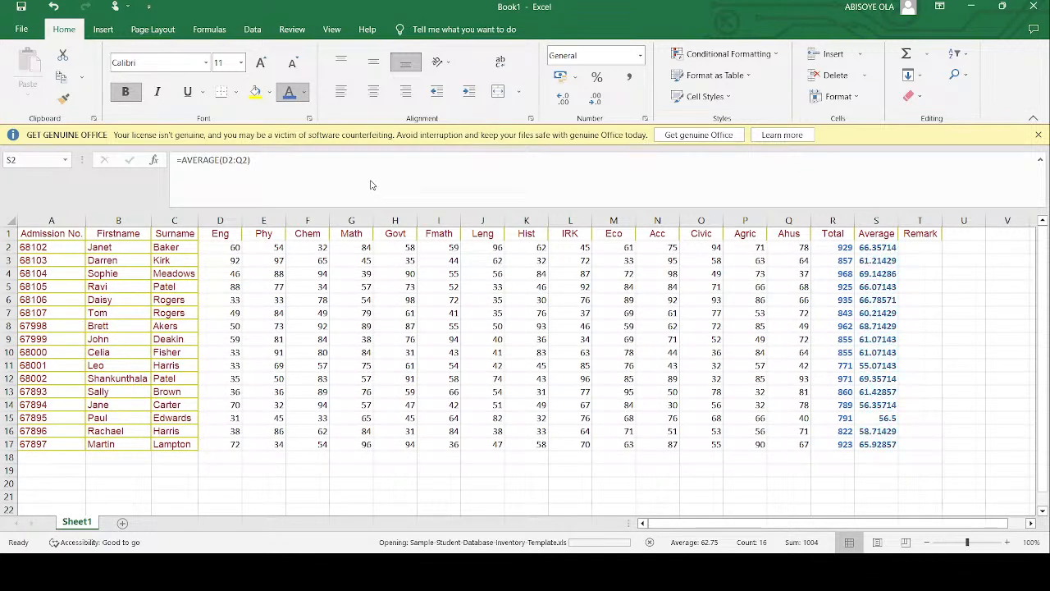
click(337, 145)
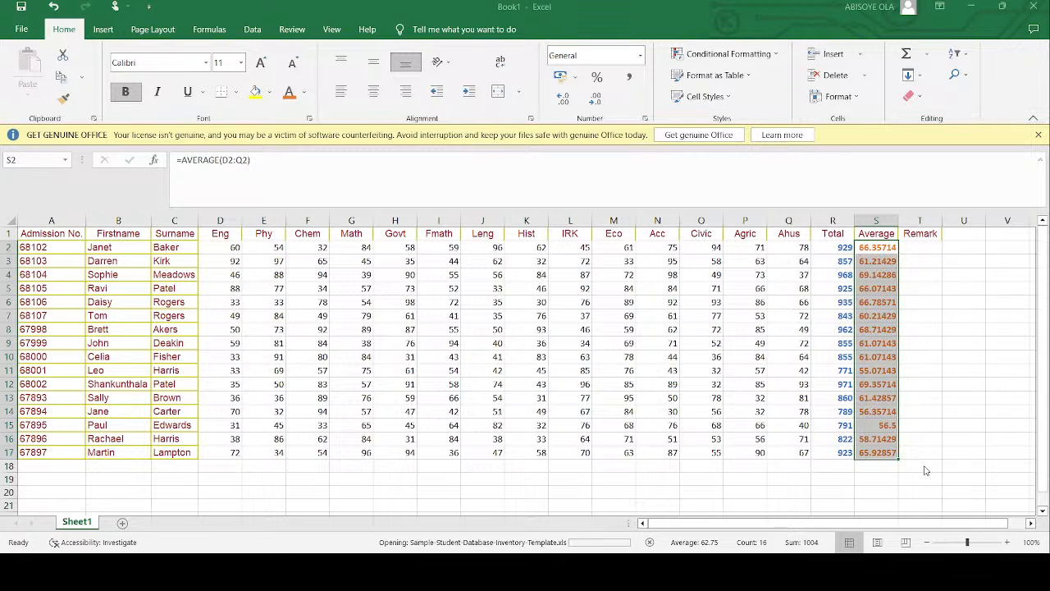
key(ctrl+shift+1)
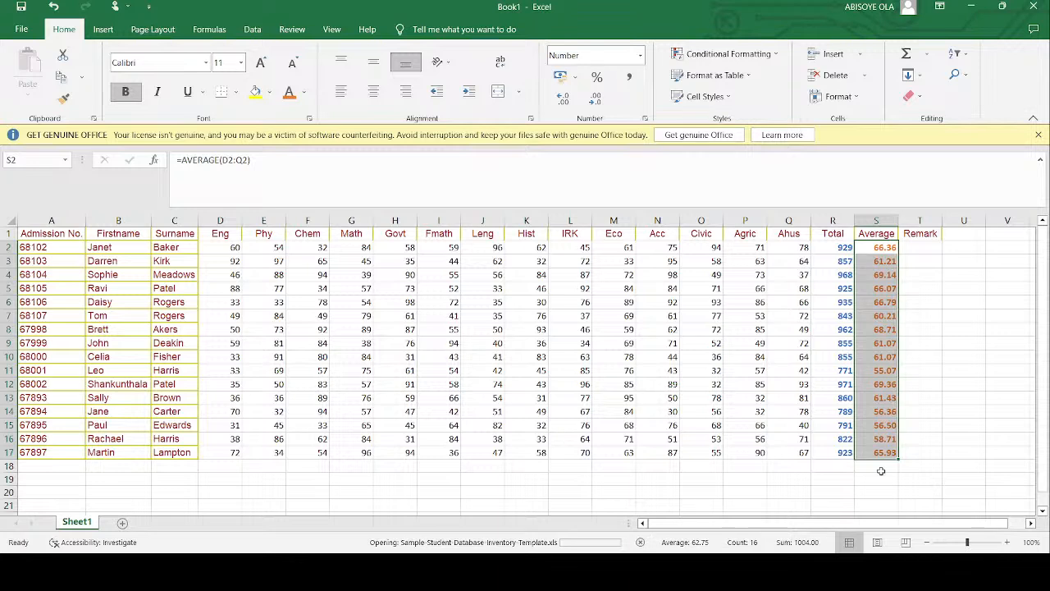
- Add a Grade column heading in U1 beside Remark
click(927, 248)
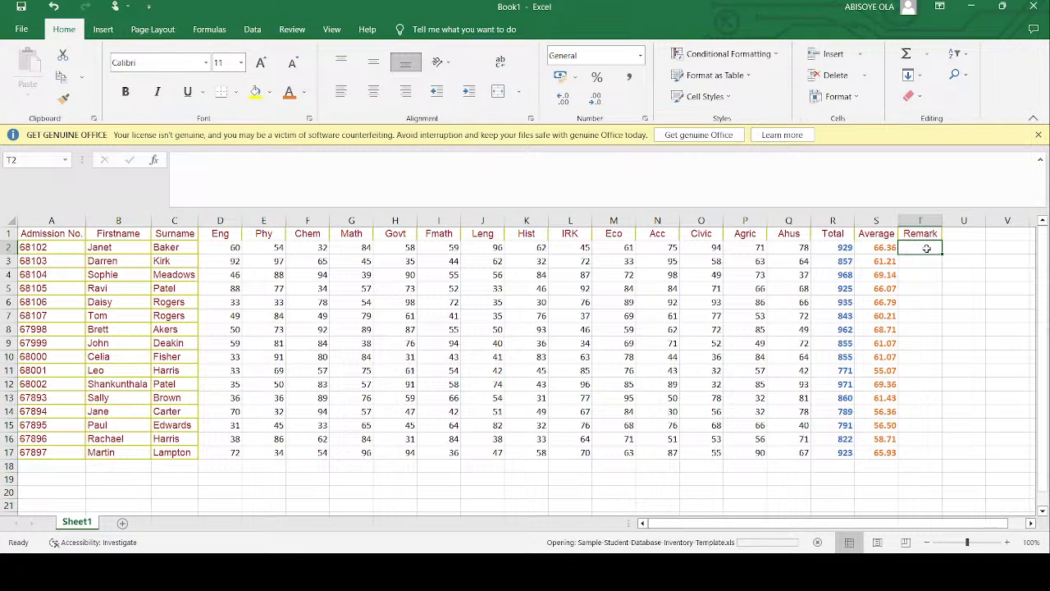
click(921, 221)
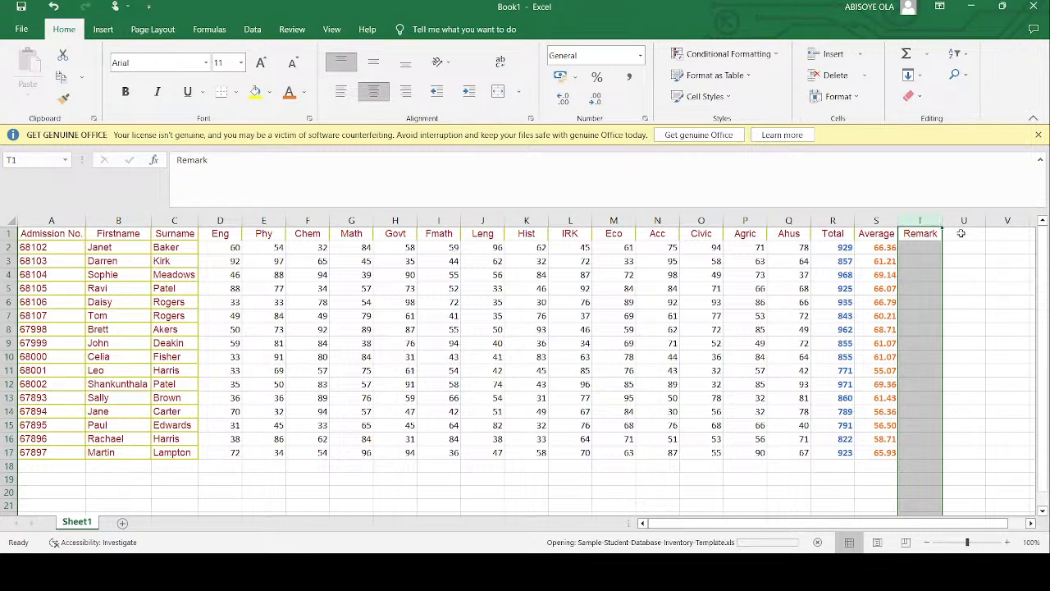
click(961, 234)
text(Grade)
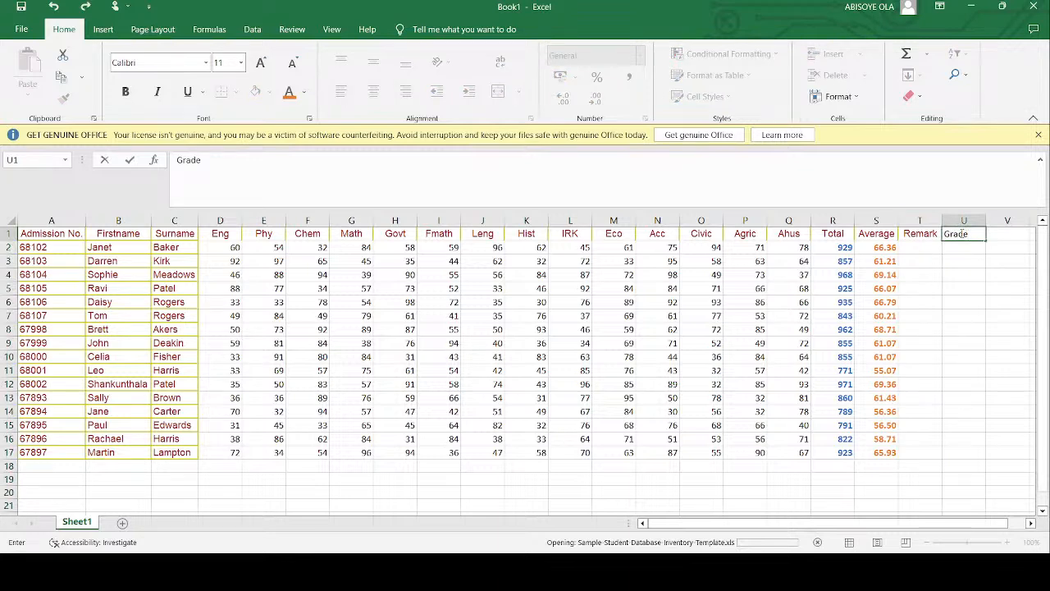
click(919, 246)
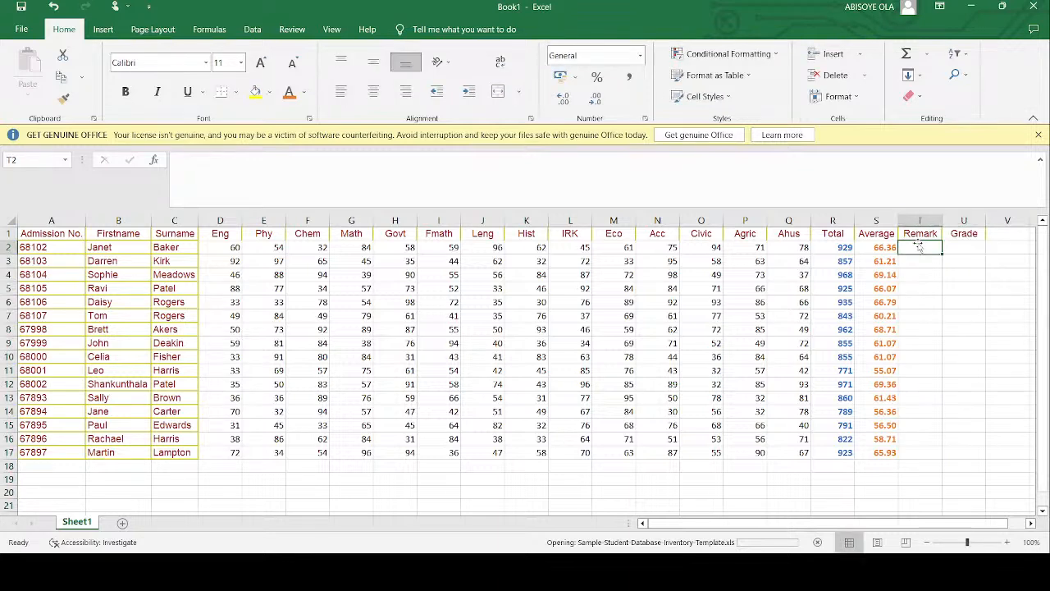
click(792, 193)
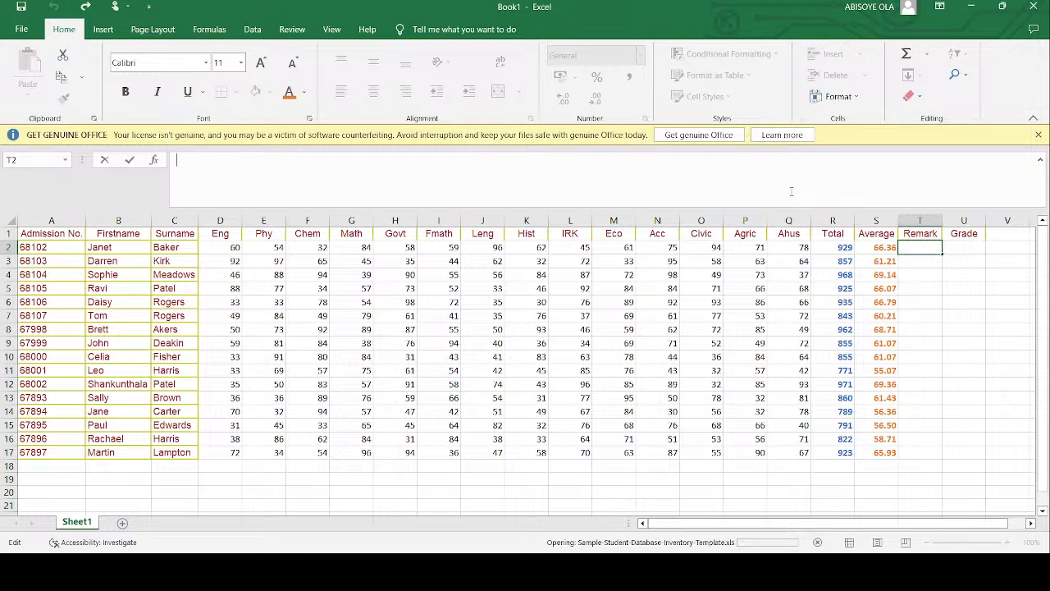
- Change the scores of the student in row 9 to 54 in Fmath and 30 in Chem
click(445, 344)
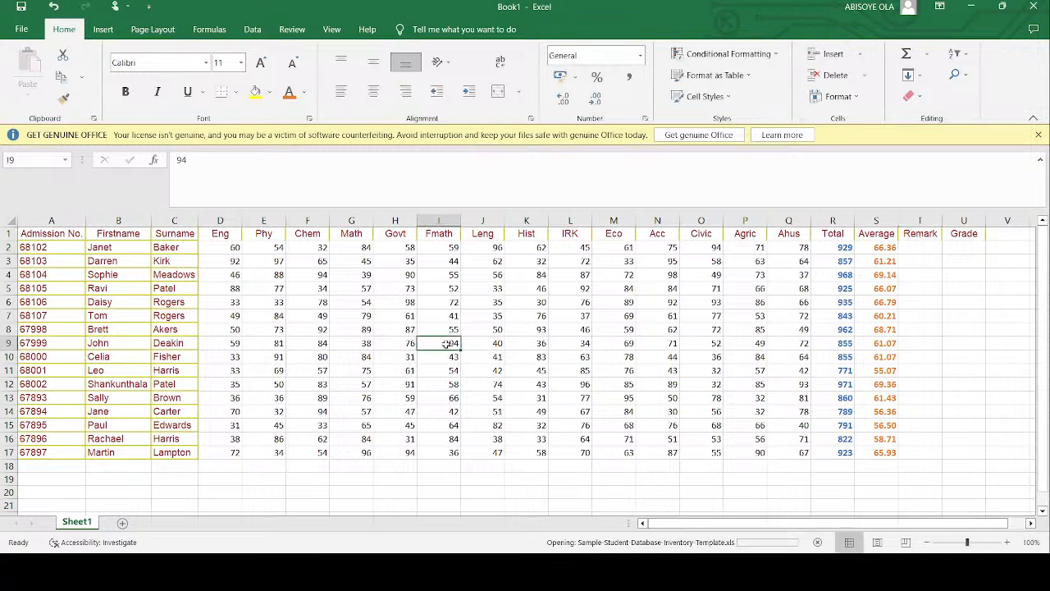
text(54)
key(Return)
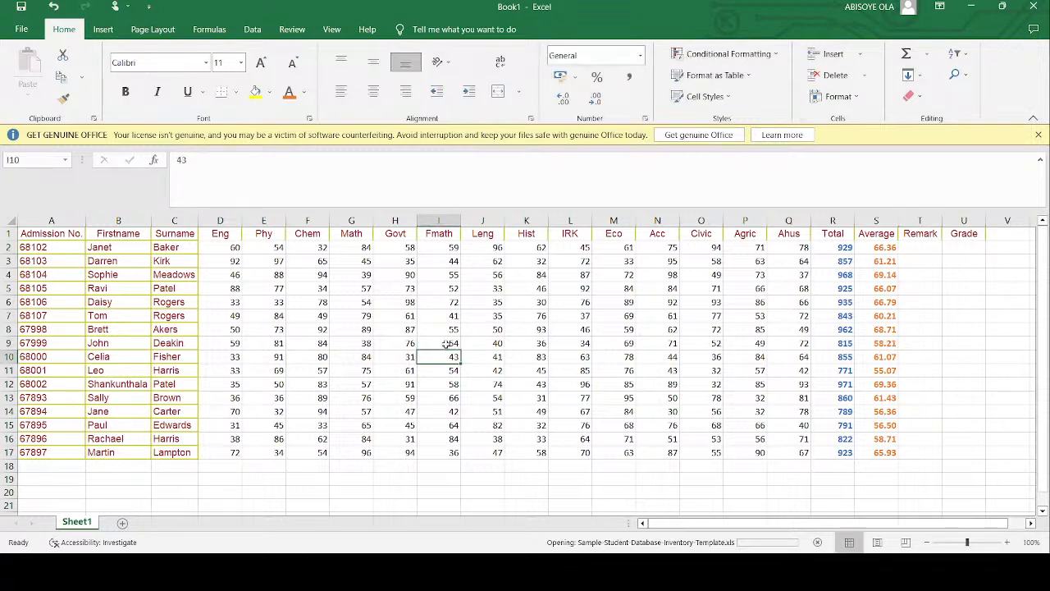
click(445, 344)
key(Left)
key(Left)
key(Left)
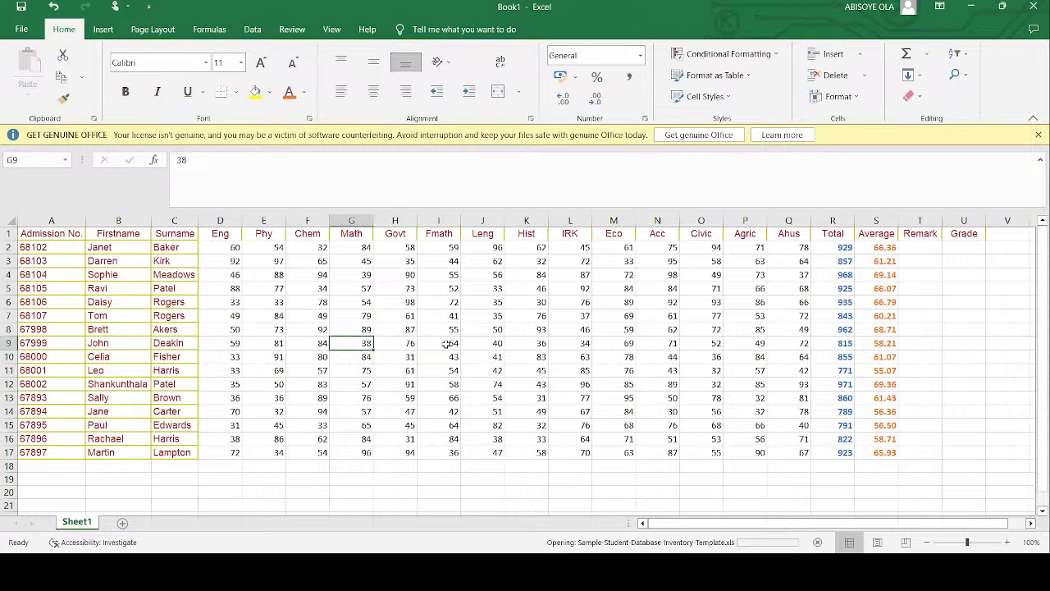
text(30)
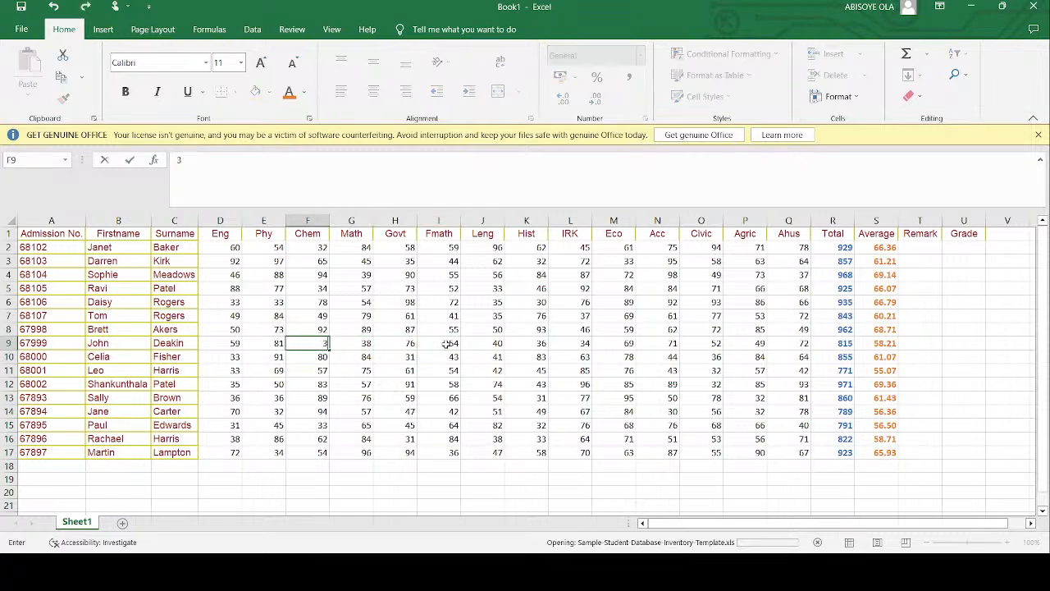
key(Return)
key(Up)
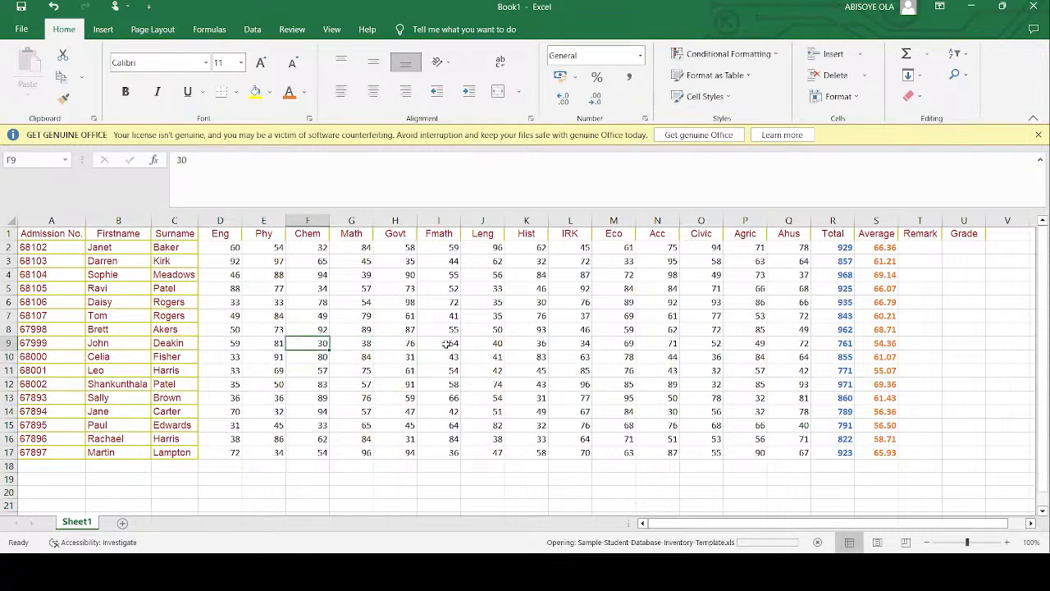
- Change the scores in row 9 to 32 in Govt and 34 in Eco
key(Right)
key(Right)
key(Right)
key(Right)
key(Right)
key(Left)
key(Left)
key(Left)
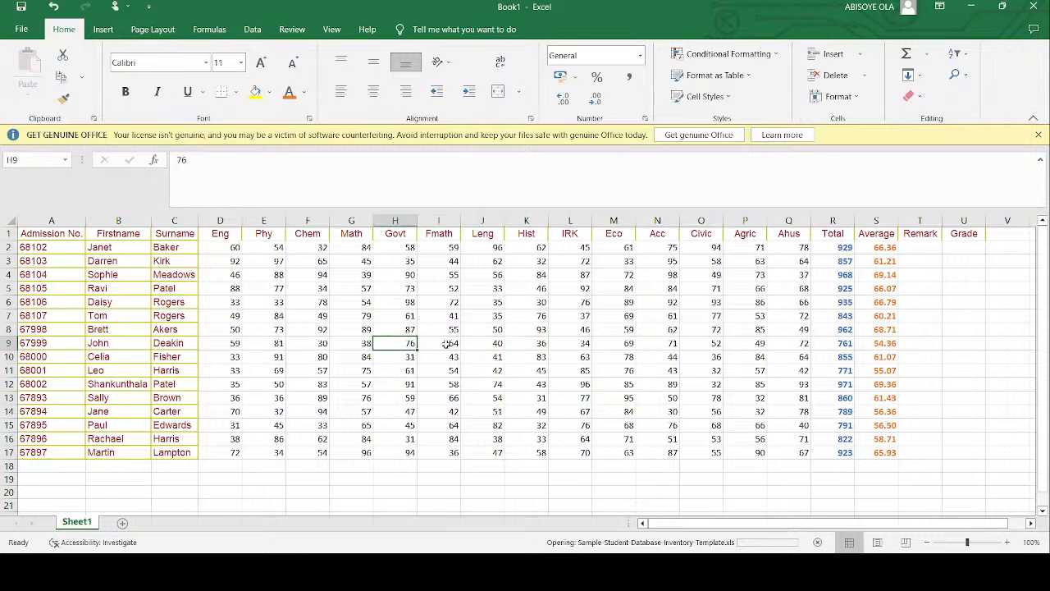
text(32)
key(Right)
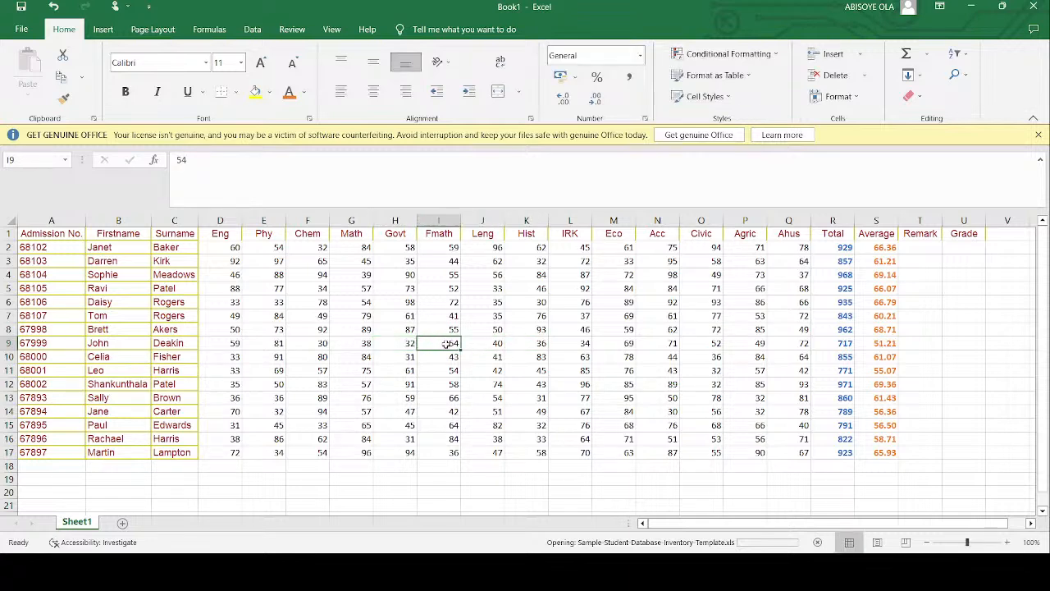
key(Right)
key(Right)
key(Right)
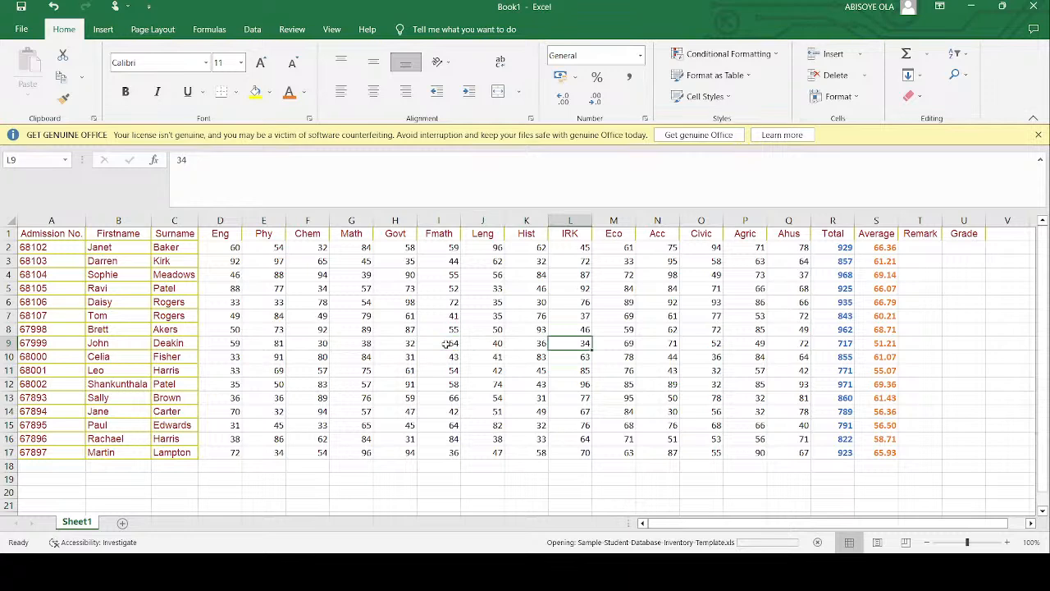
key(Right)
text(34)
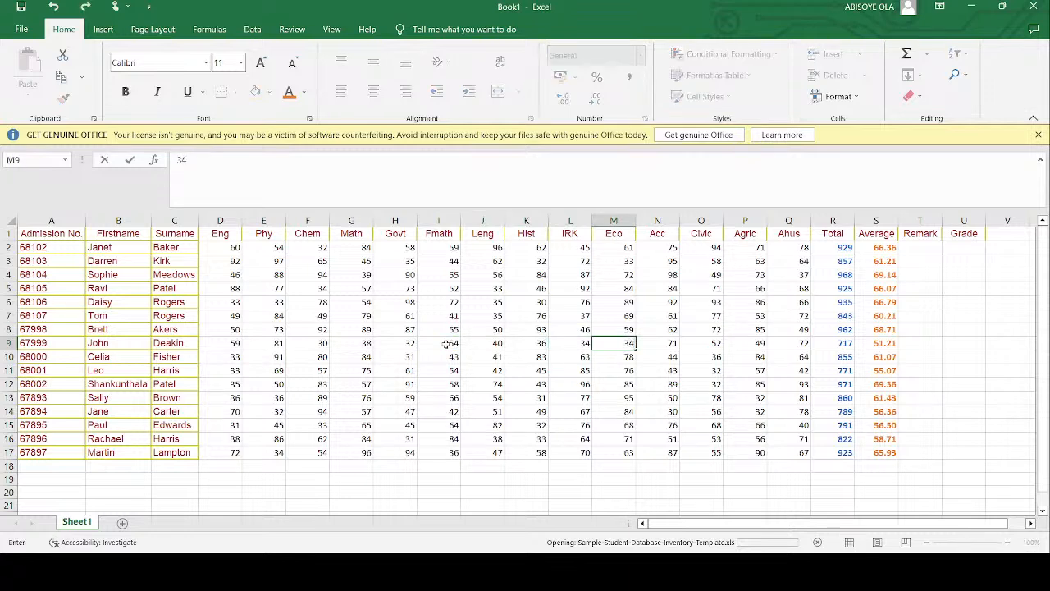
key(Right)
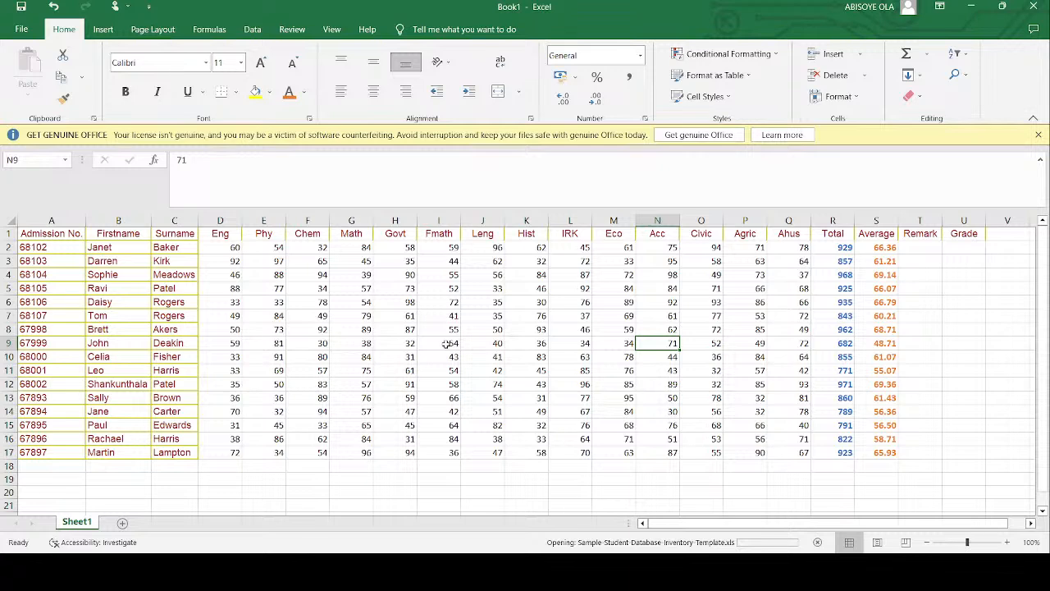
- Enter the Remark formula =IF(S2>50,"PASS","FAIL") in T2
click(921, 250)
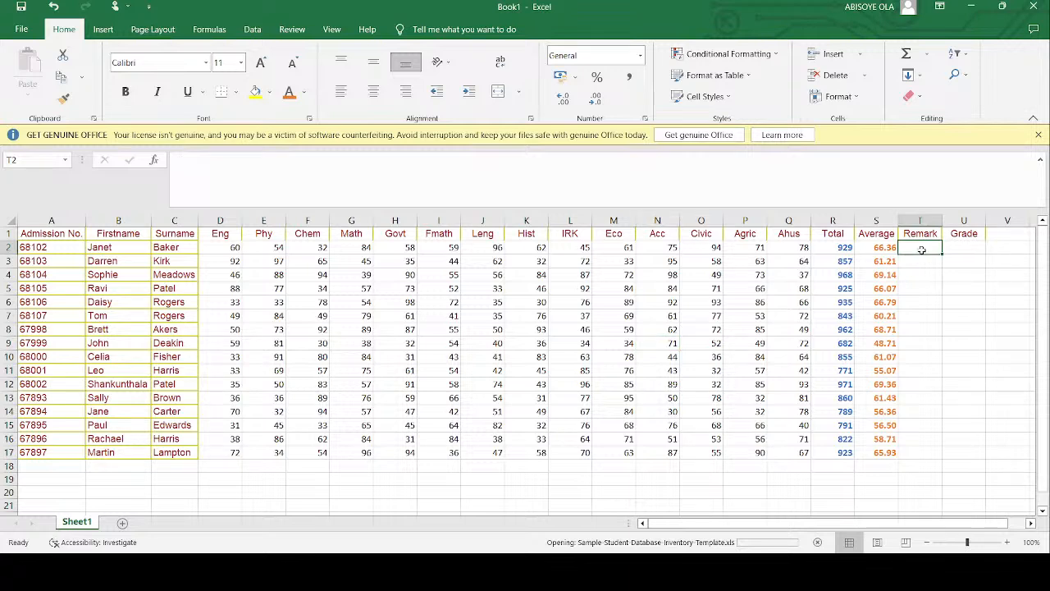
click(540, 183)
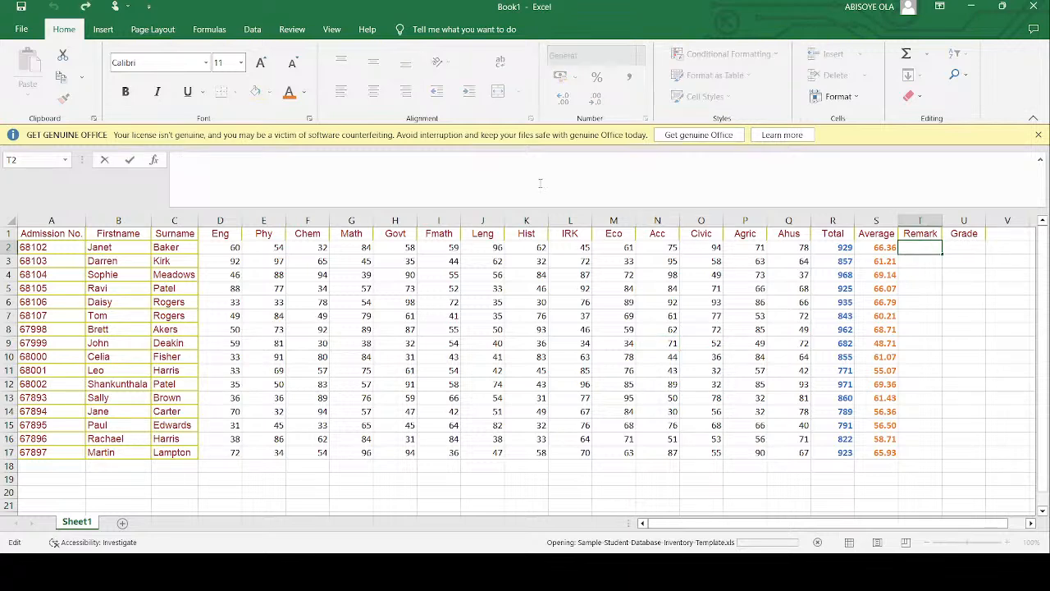
text(i)
key(BackSpace)
text(=if()
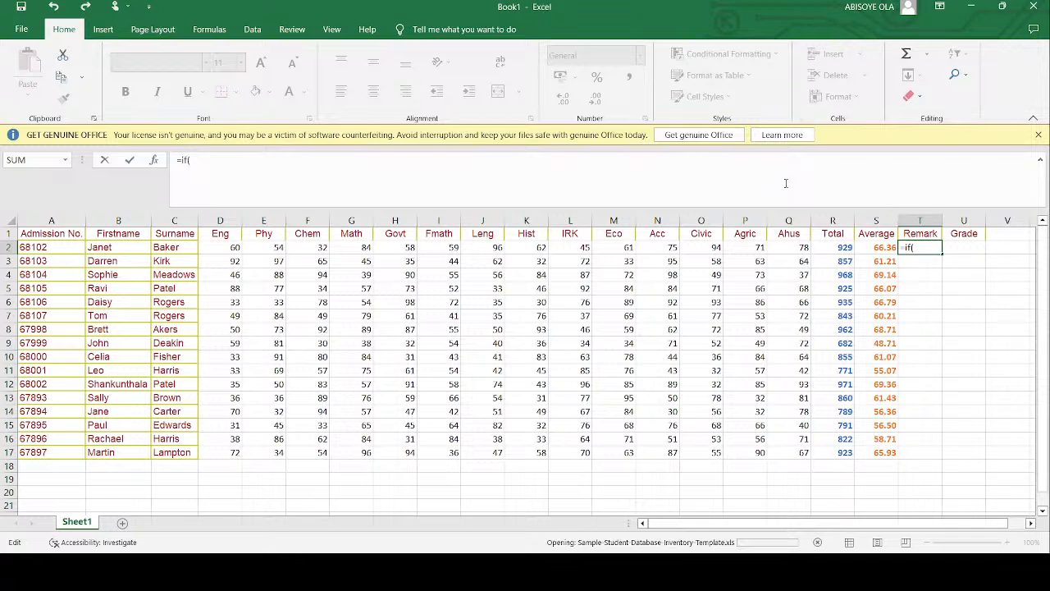
text(s2)
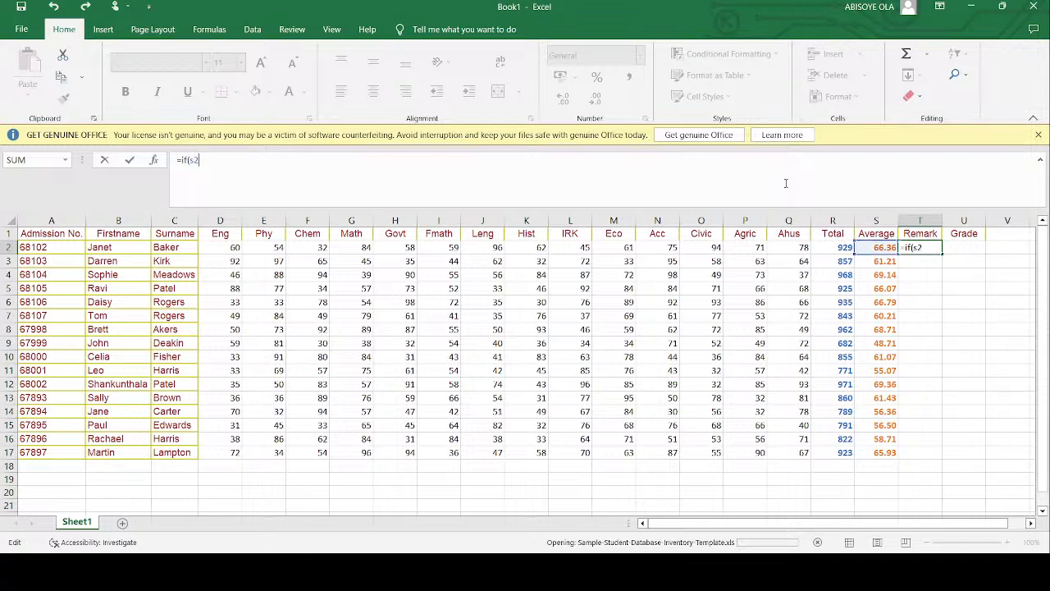
text(>50,)
text("PASS","FAIL"))
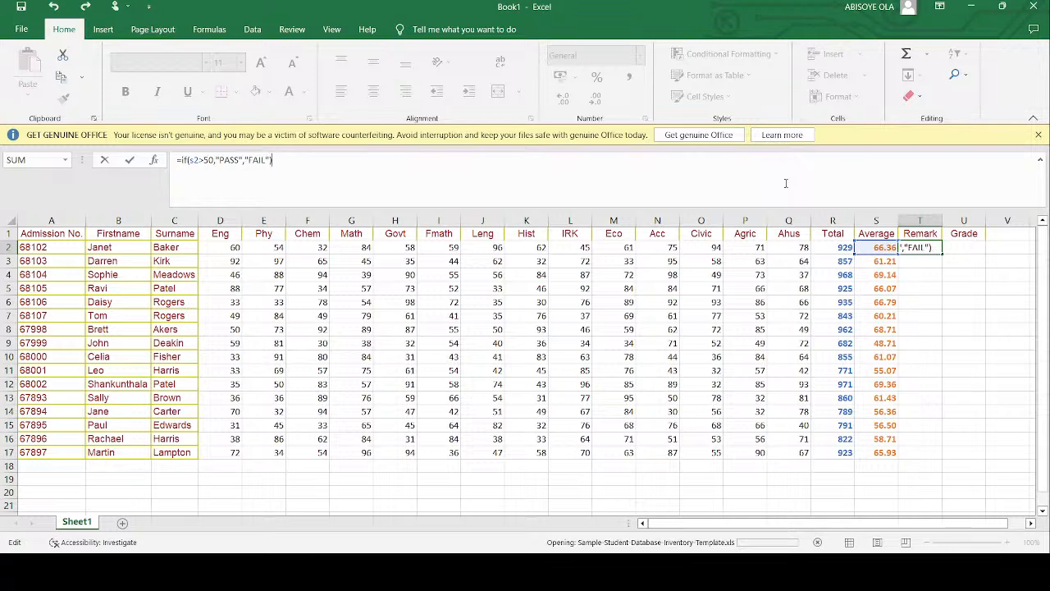
key(Return)
- Fill the Remark formula from T2 down to T17 and check the copied formulas in T9 and T10
click(908, 248)
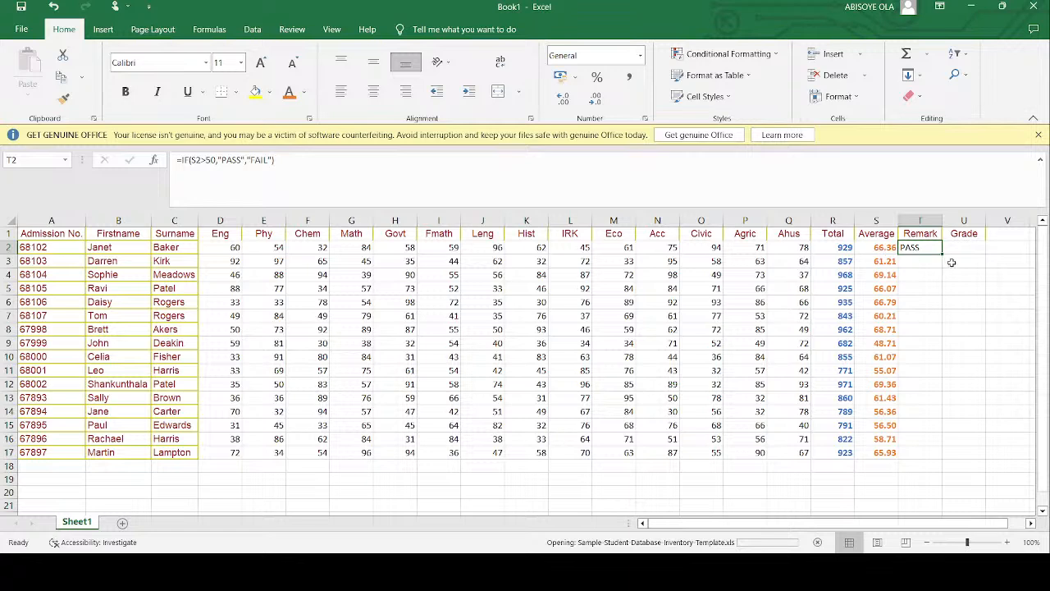
drag(943, 255, 944, 457)
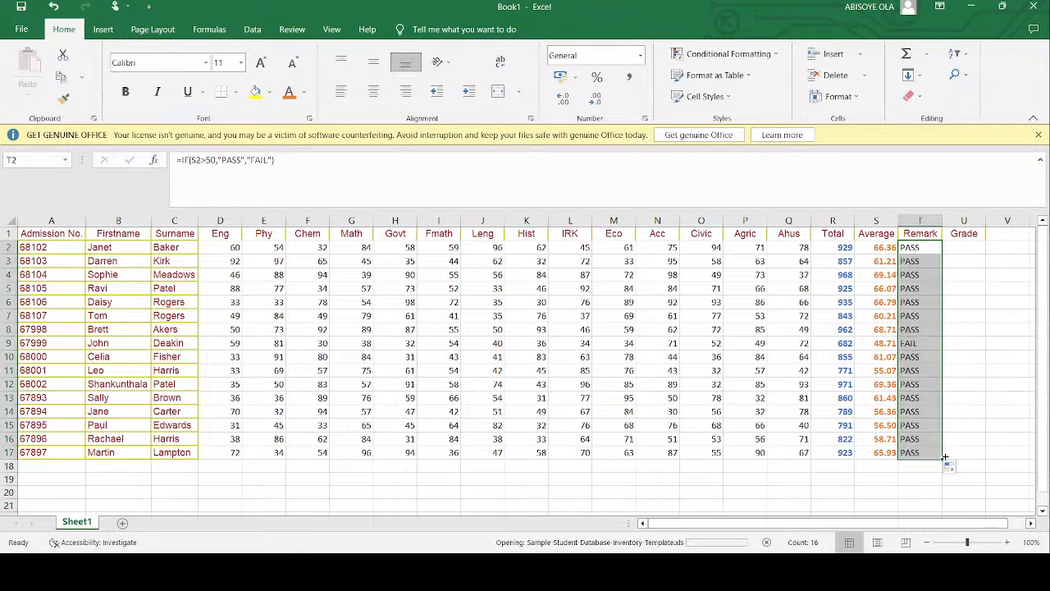
click(917, 345)
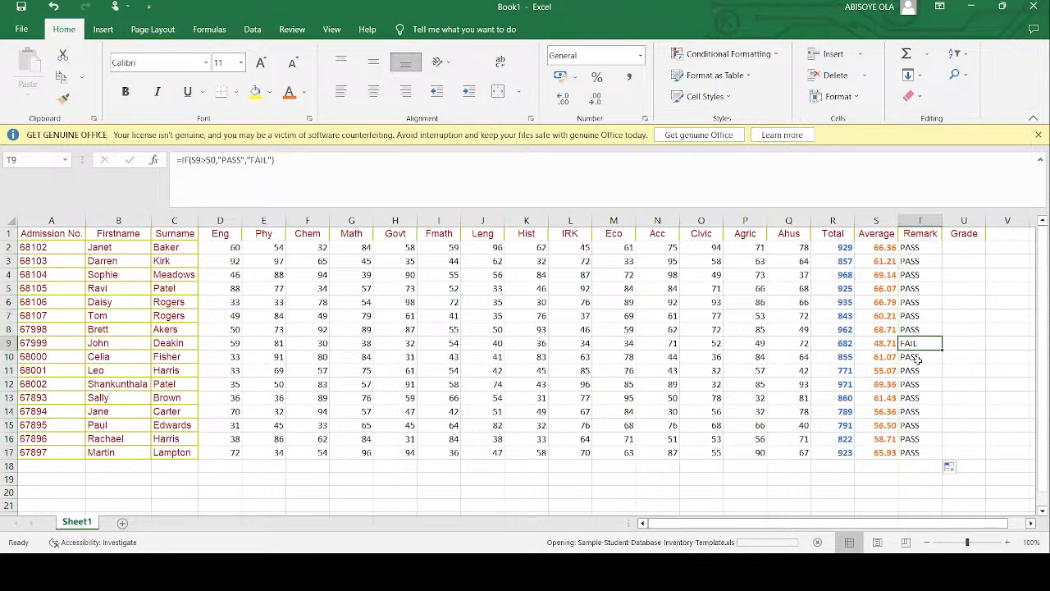
click(919, 359)
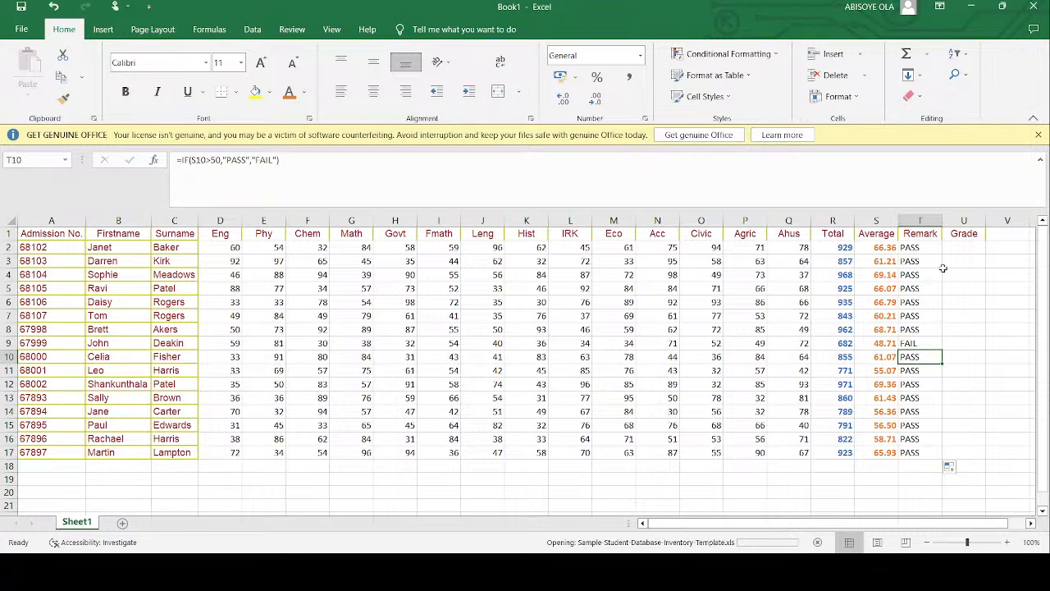
drag(927, 248, 933, 452)
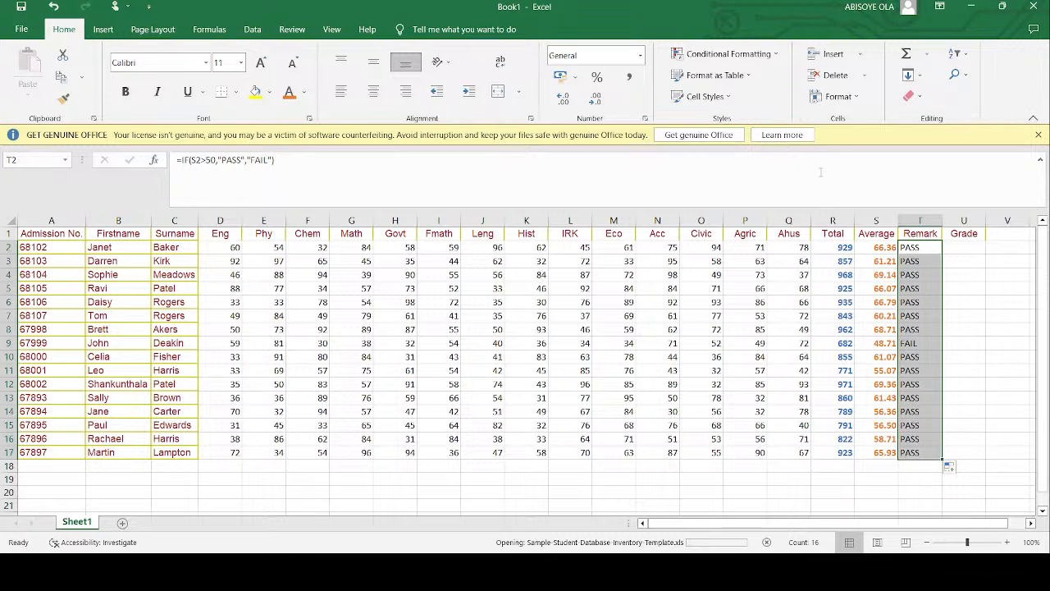
click(779, 58)
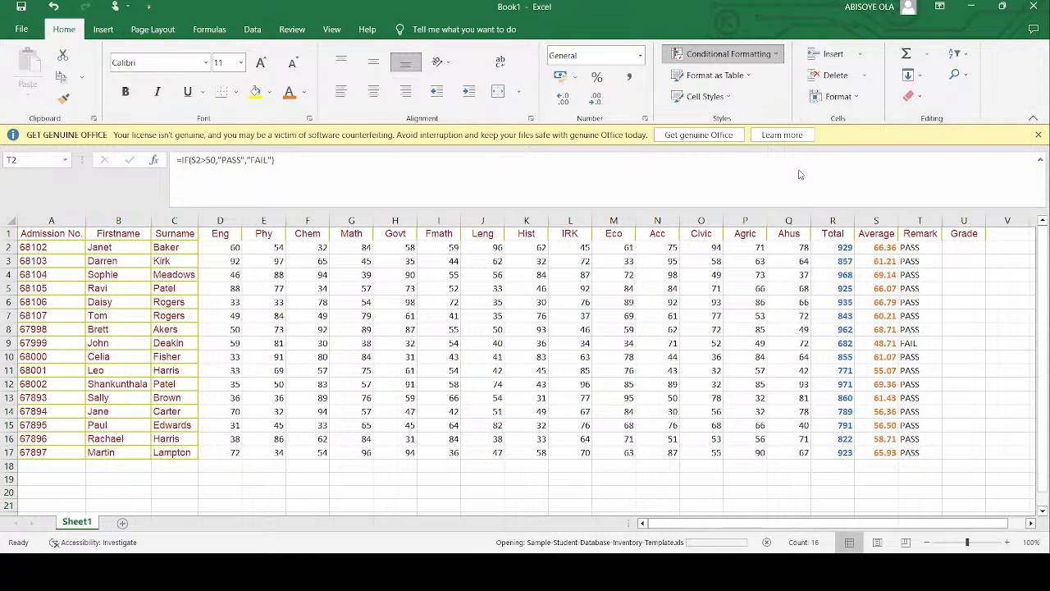
key(ctrl+shift+Down)
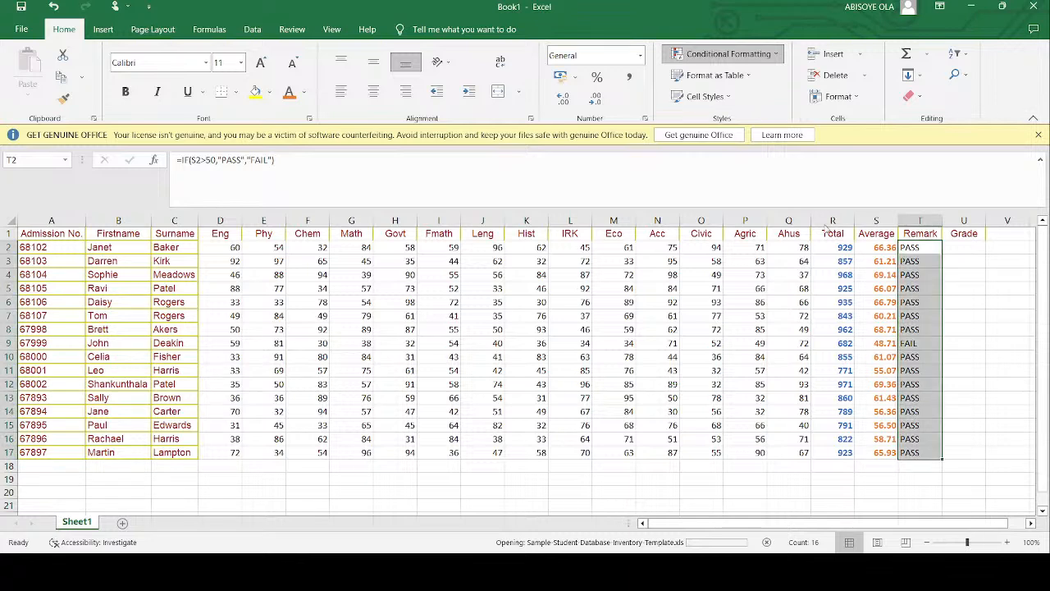
- Apply a green-yellow-red colour scale to the averages in S2:S17 and make their text black
key(Left)
key(ctrl+shift+Down)
click(777, 57)
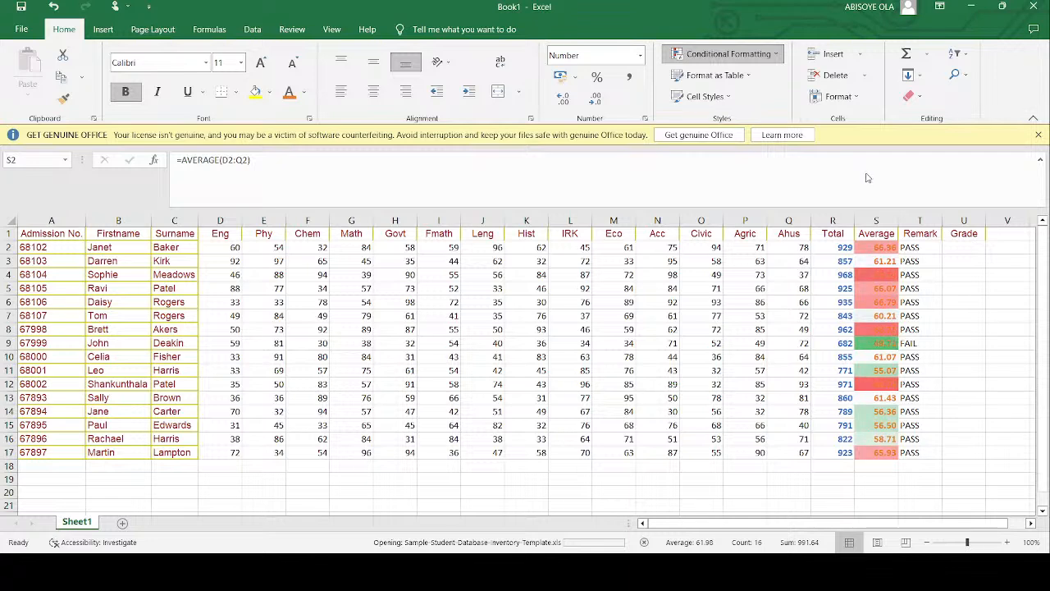
click(832, 237)
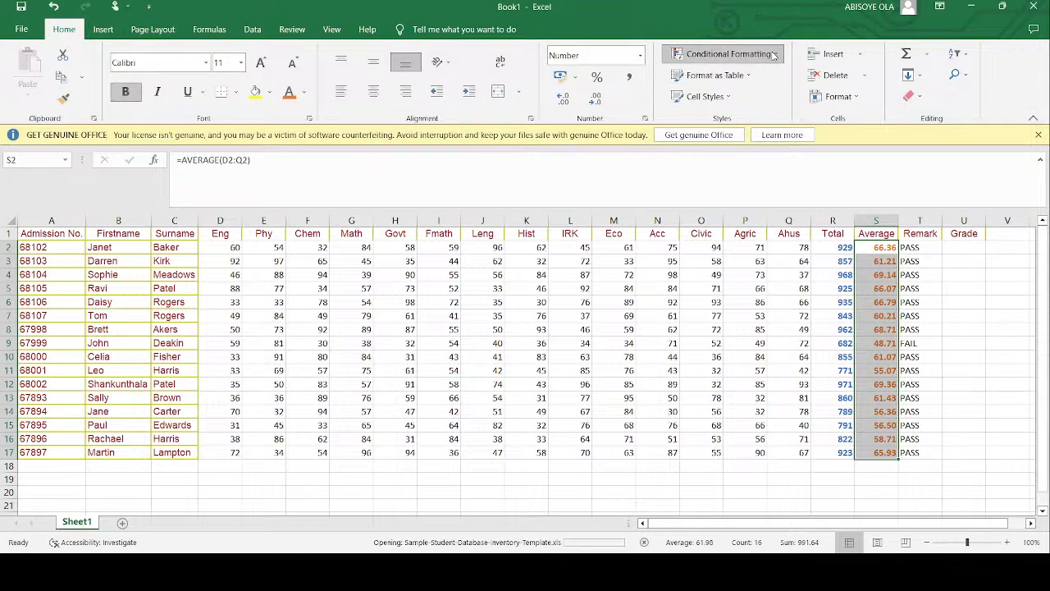
click(809, 172)
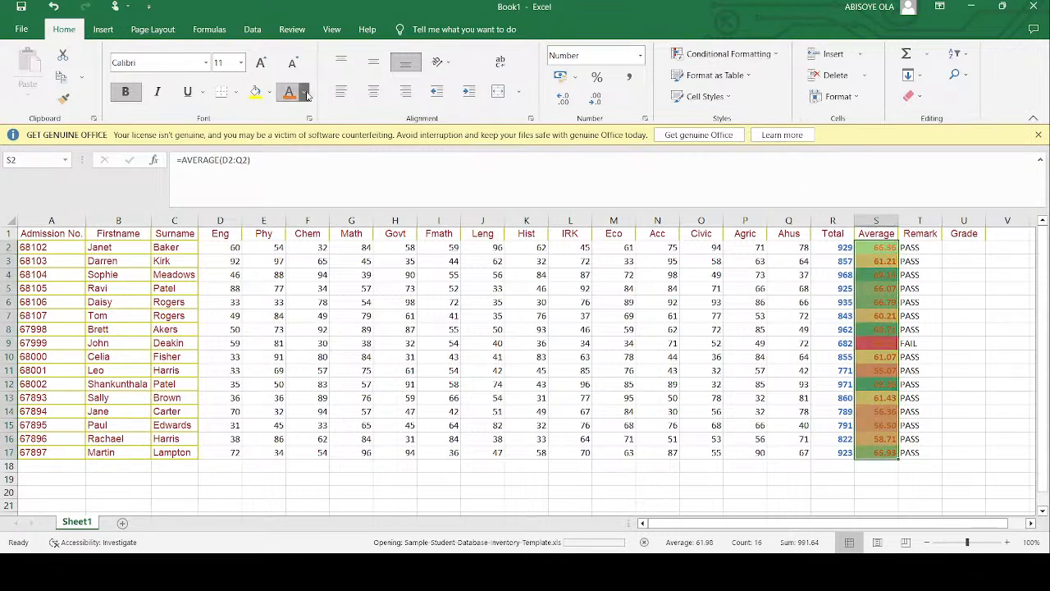
click(966, 249)
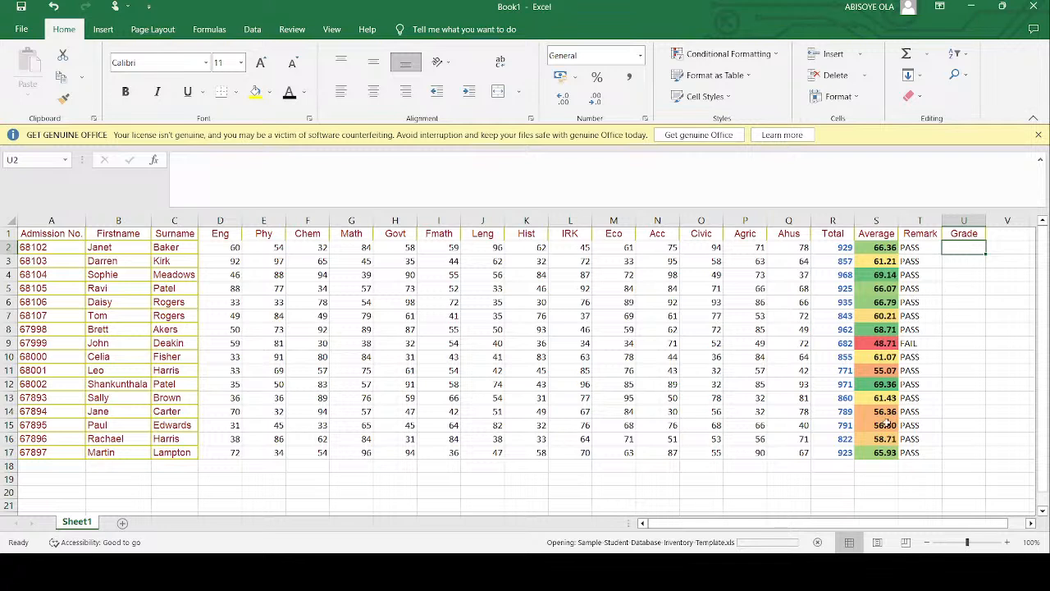
click(878, 346)
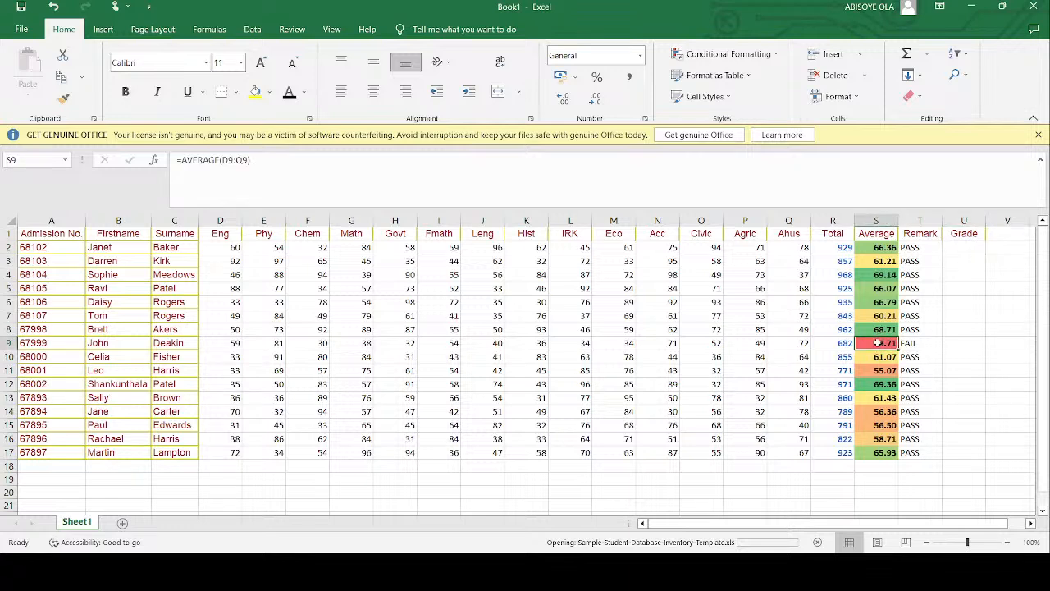
- Highlight cells reading FAIL in the Remark range T2:T17 with a light red fill through conditional formatting
click(921, 247)
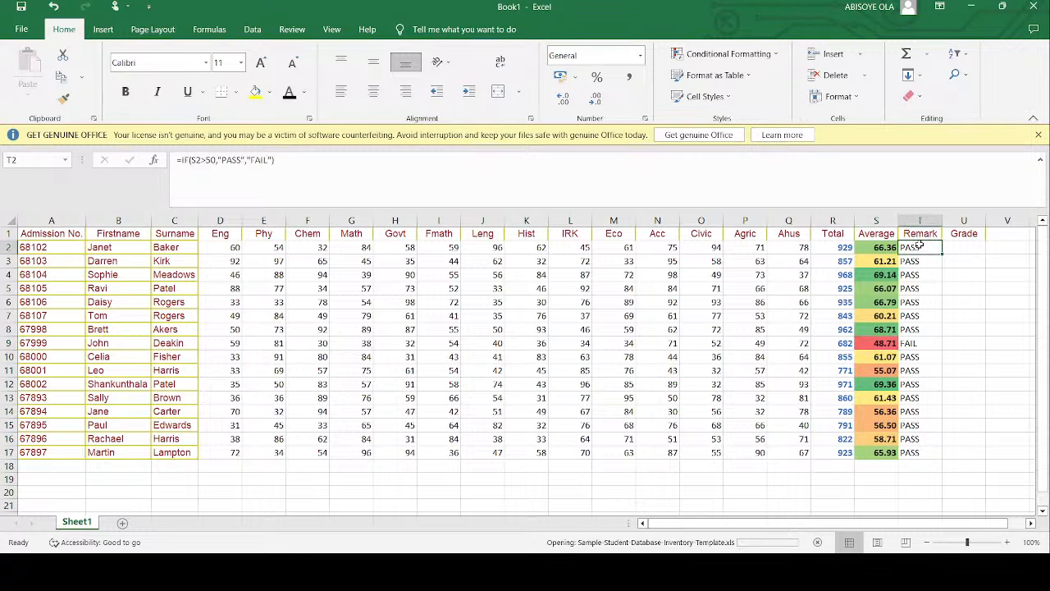
drag(921, 247, 919, 447)
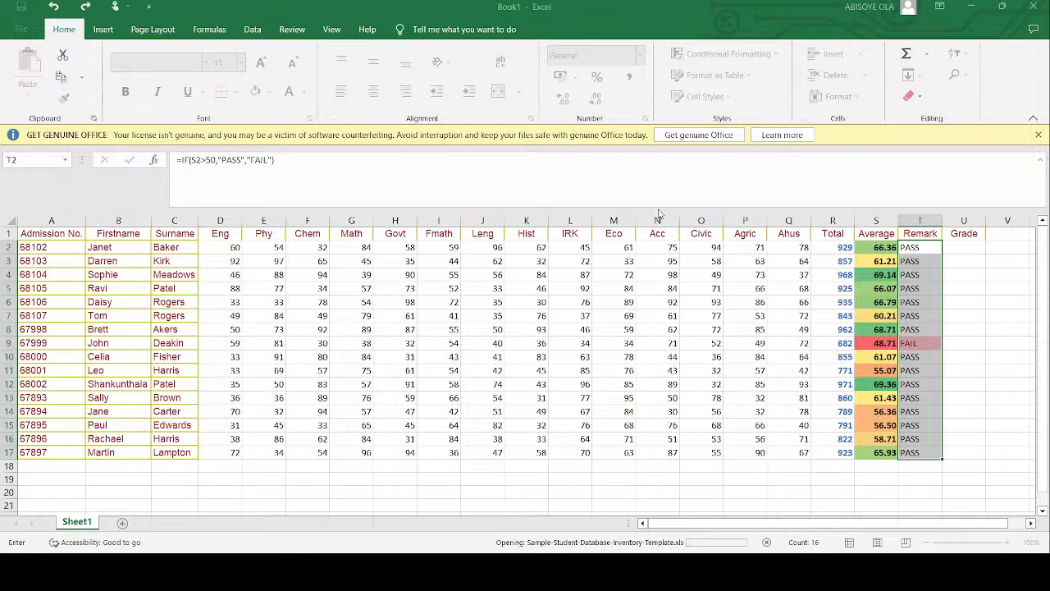
click(964, 340)
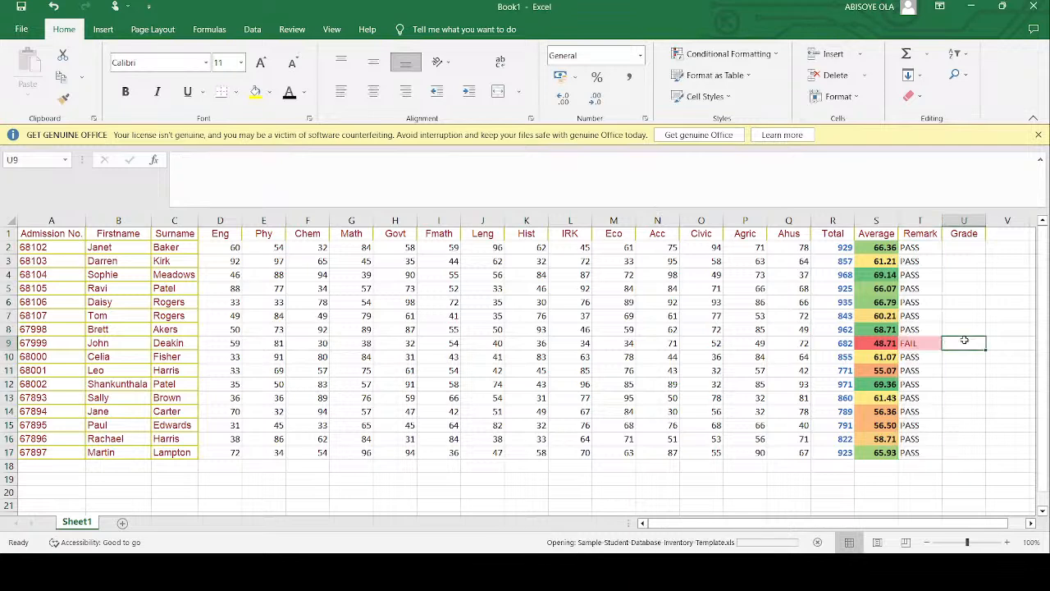
click(989, 410)
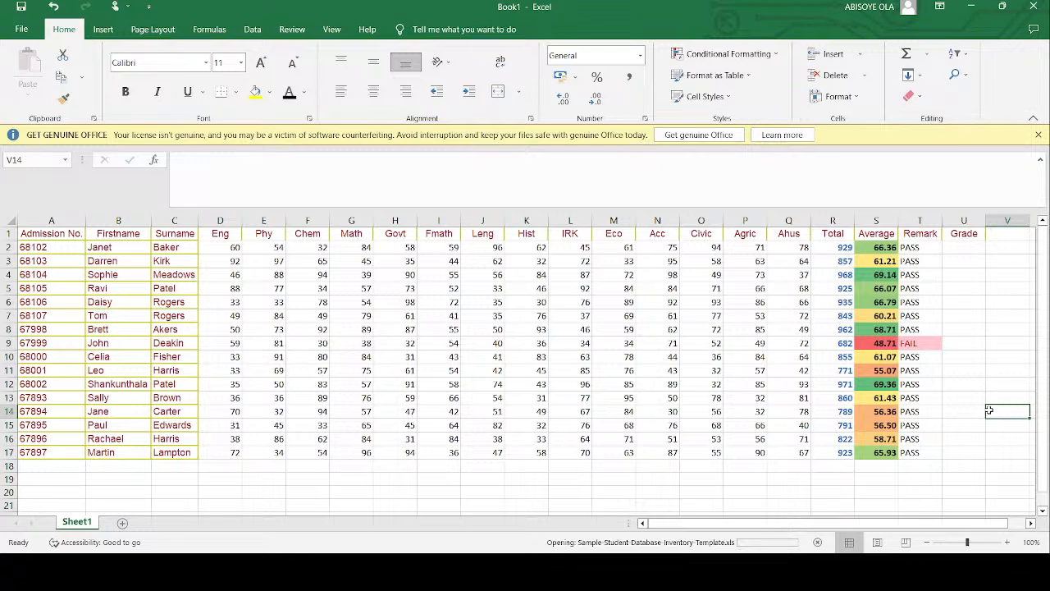
- Start a grading key beside the result table by entering A=90> in X2
click(973, 251)
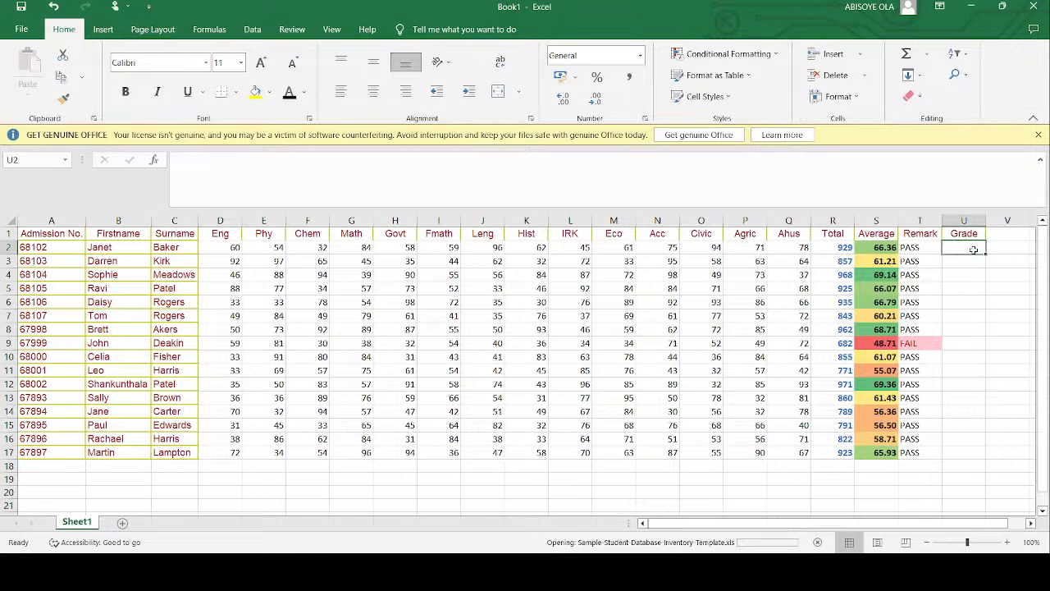
click(871, 247)
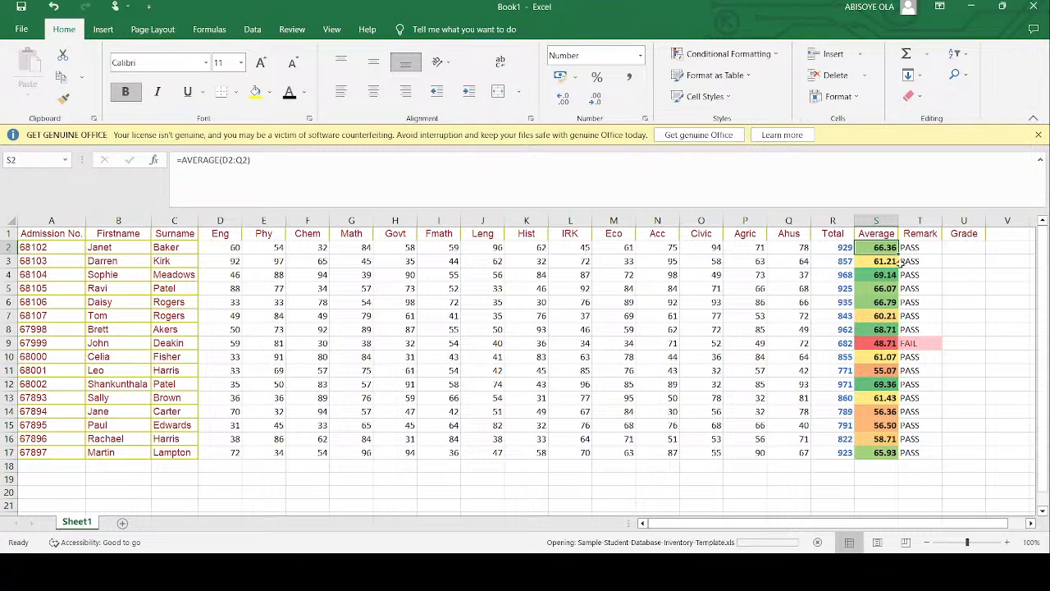
click(964, 251)
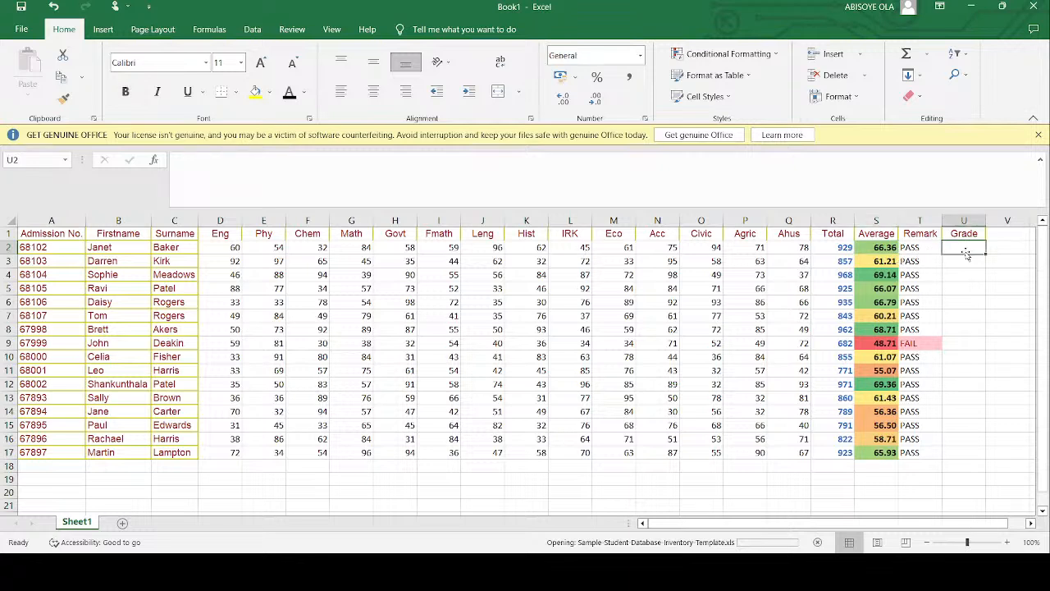
scroll(966, 254, right, 5)
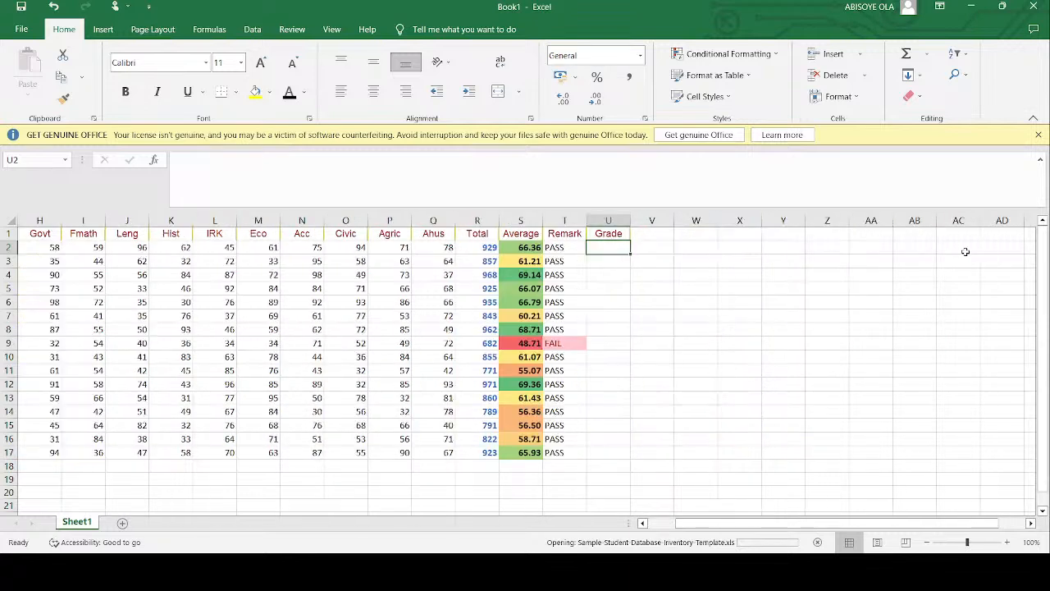
click(740, 246)
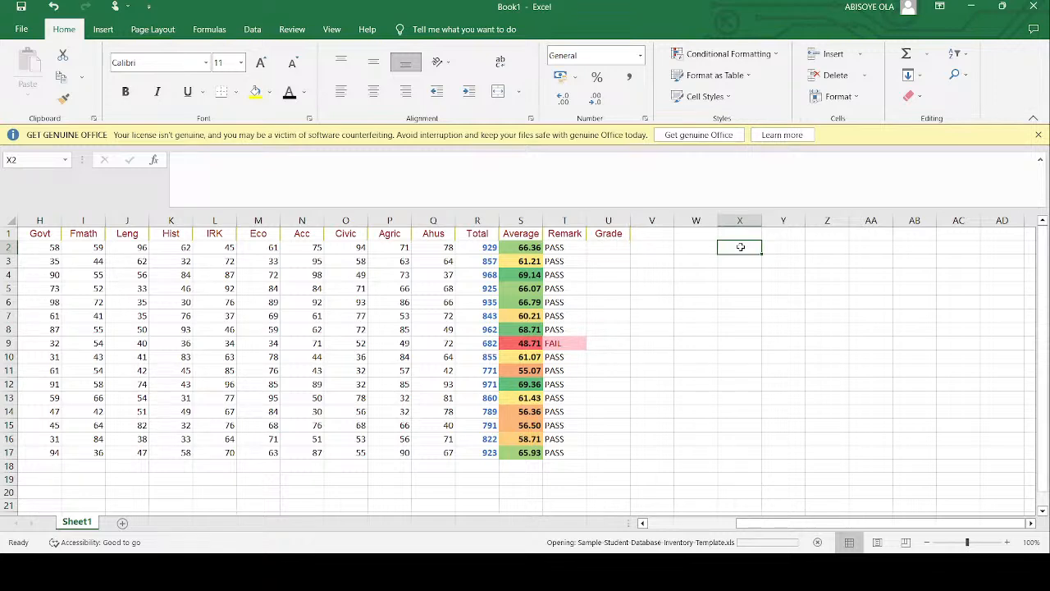
text(A=90)
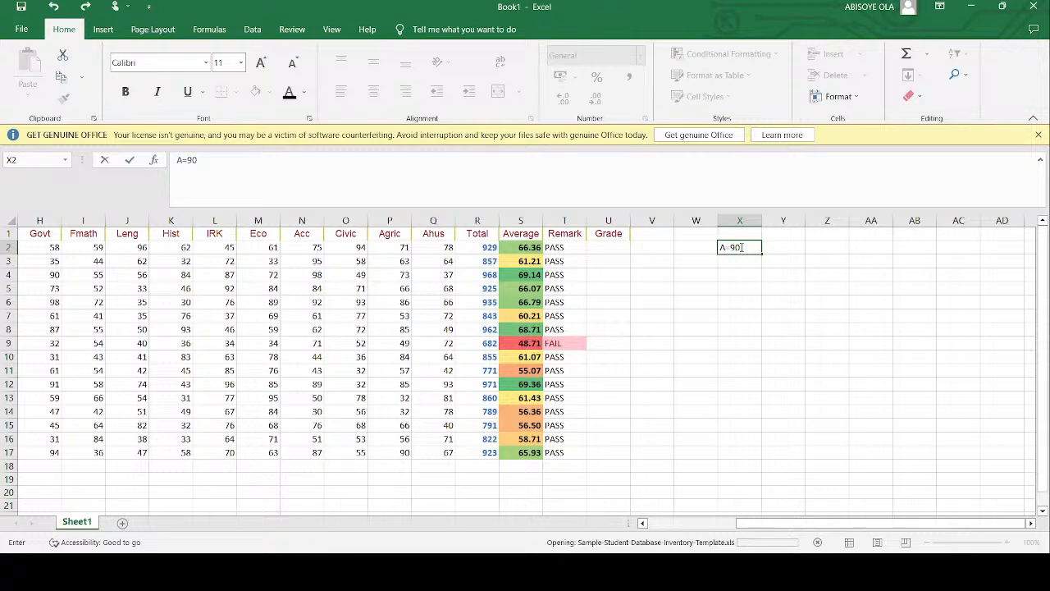
text(>=)
key(BackSpace)
key(Return)
- Add the B grade threshold to the grading key as B=80> in X3
text(B)
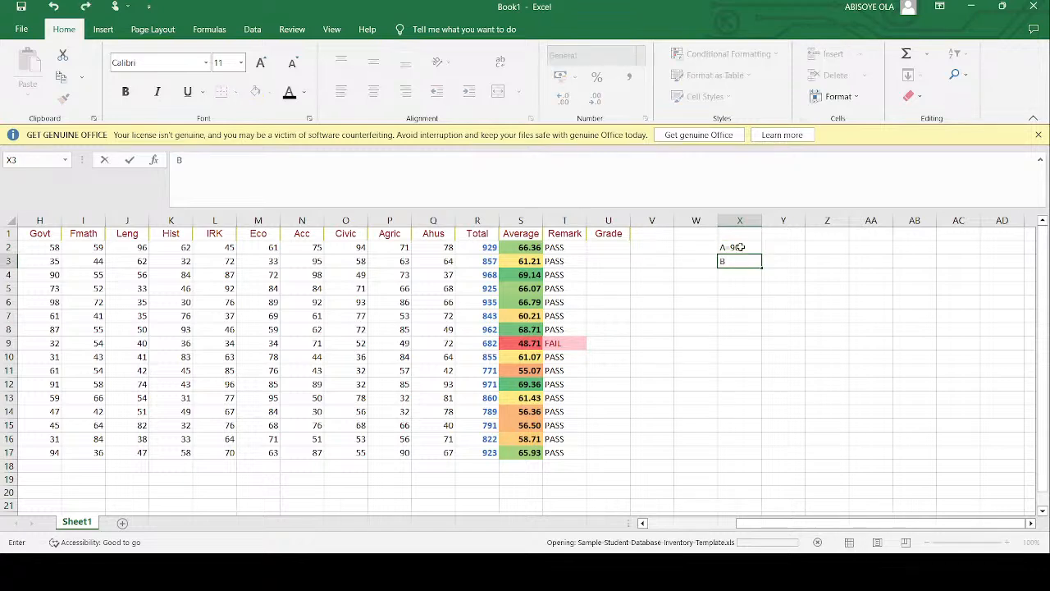
text(2=)
key(BackSpace)
key(BackSpace)
text(=80>)
key(Return)
- Enter C=60> in X4 and D=50> in X5 of the grading key
text(C)
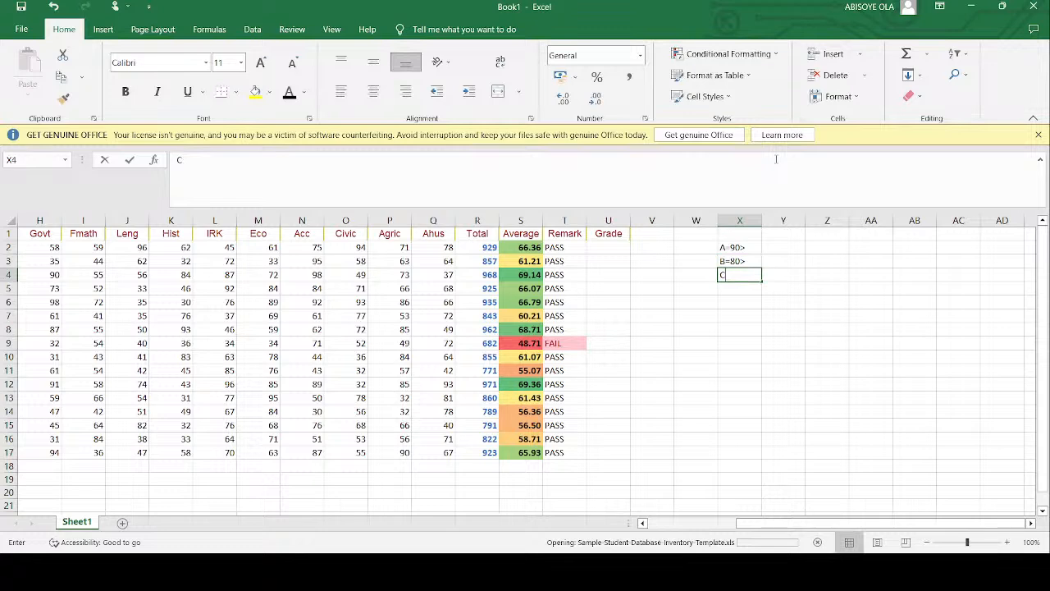
text(=)
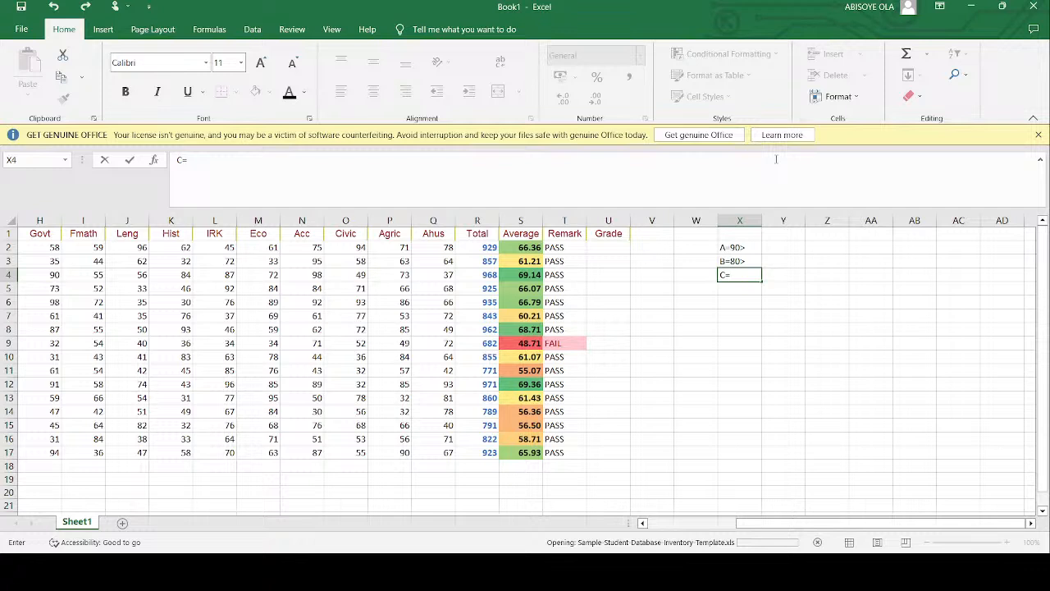
text(60>)
key(Return)
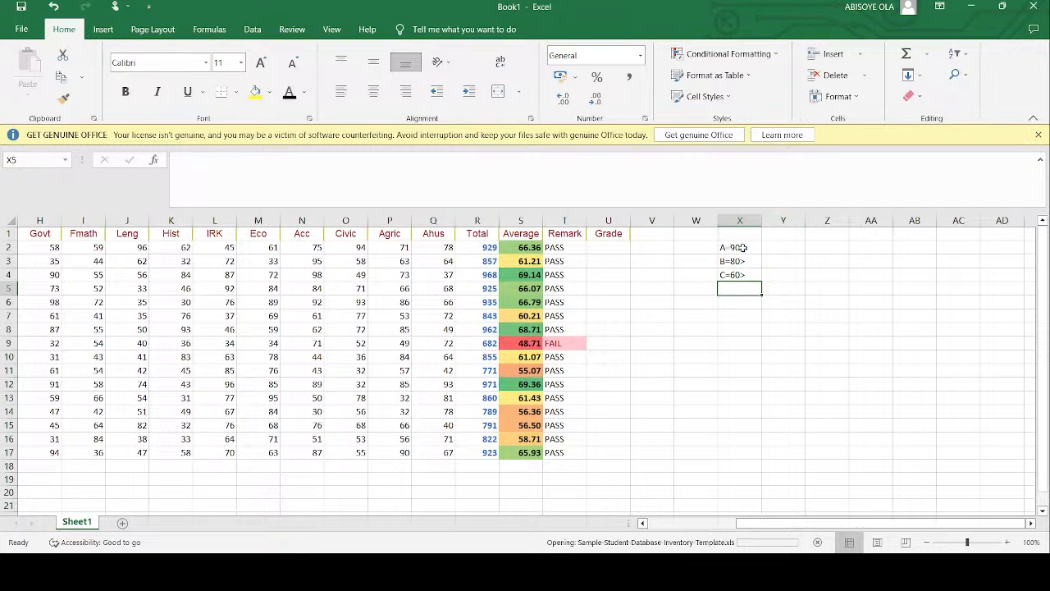
text(D)
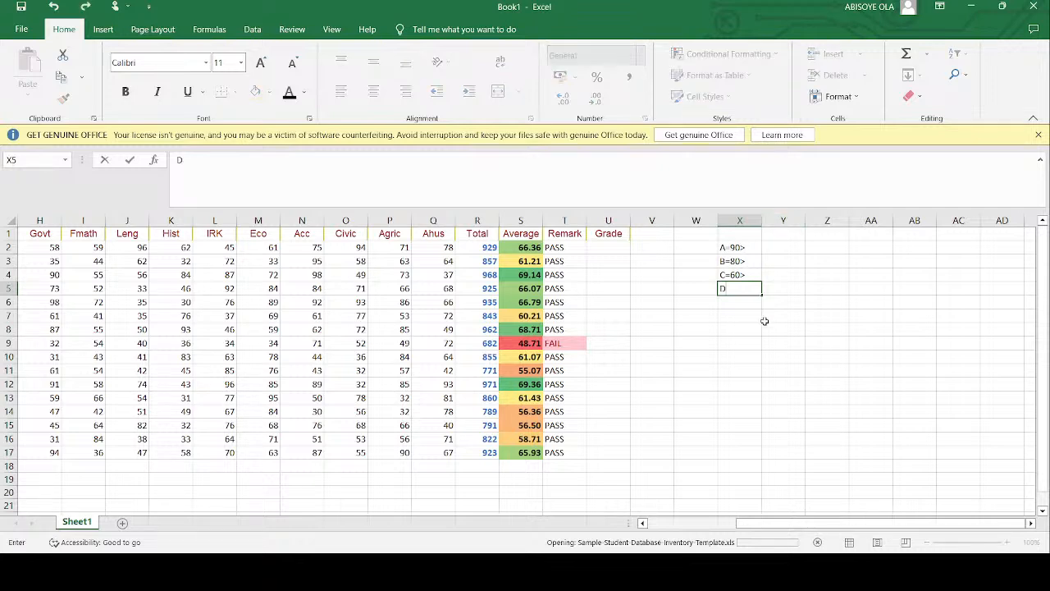
text(=50>)
key(Return)
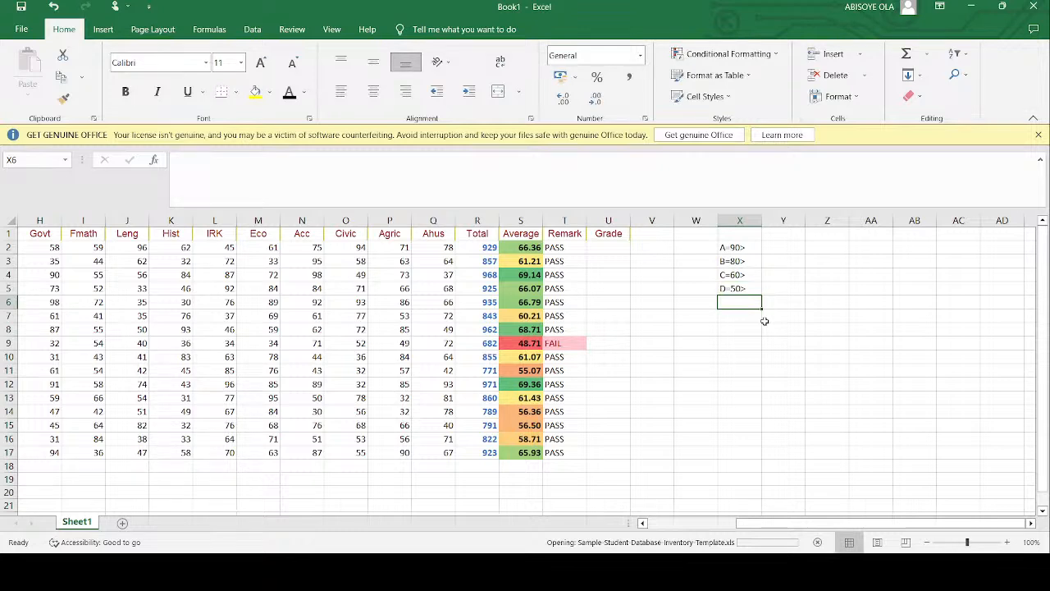
- Complete the grading key with E=40> in X6 and F < 40 in X7
text(E=40>)
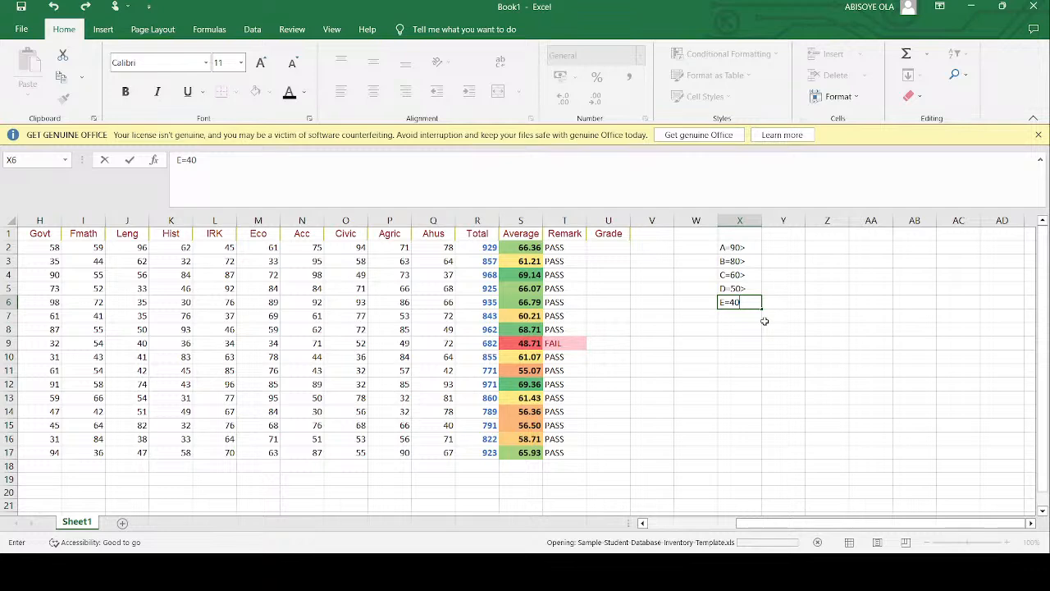
key(Return)
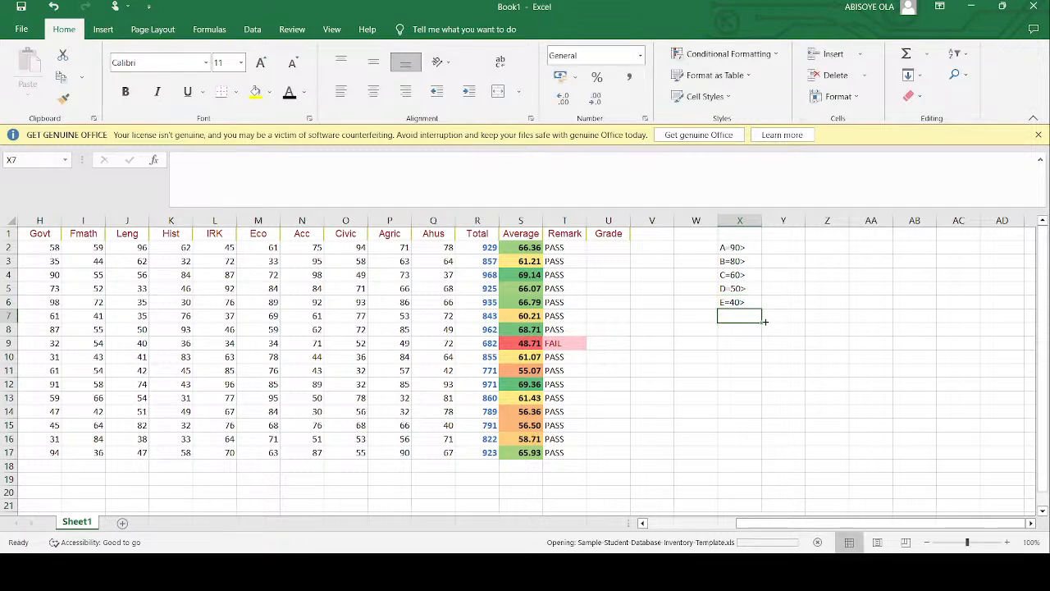
text(F)
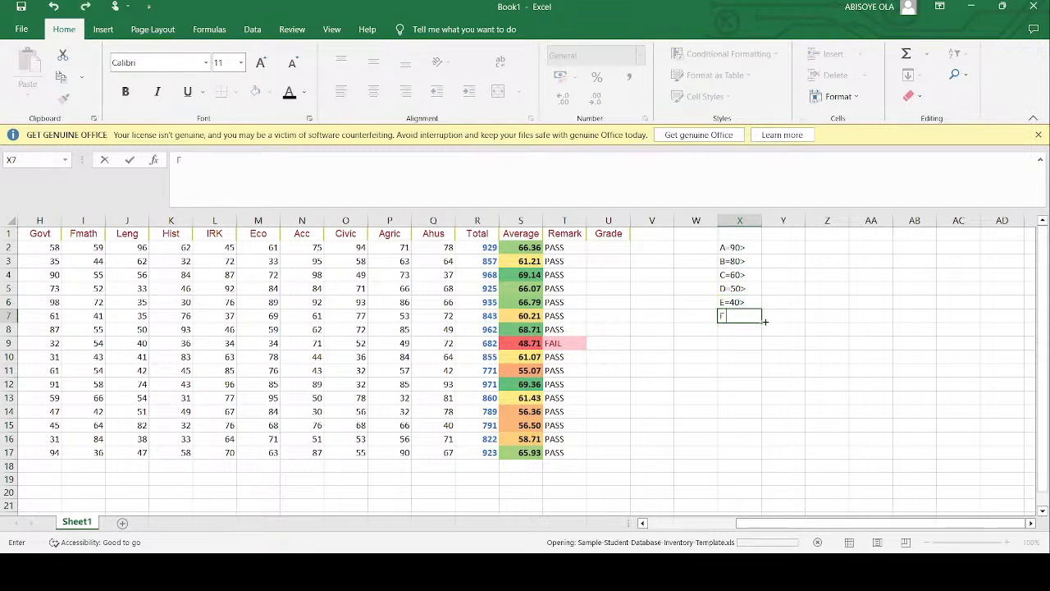
text( < 40)
key(Return)
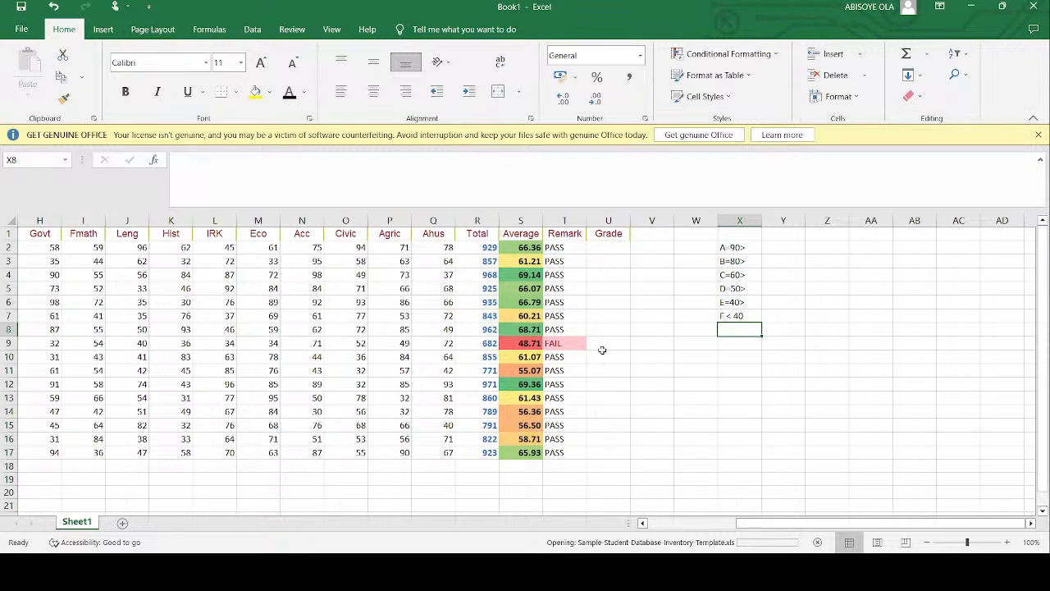
- Begin the Grade formula in U2 with =IF(s2>=90,"A" as its first condition
click(605, 246)
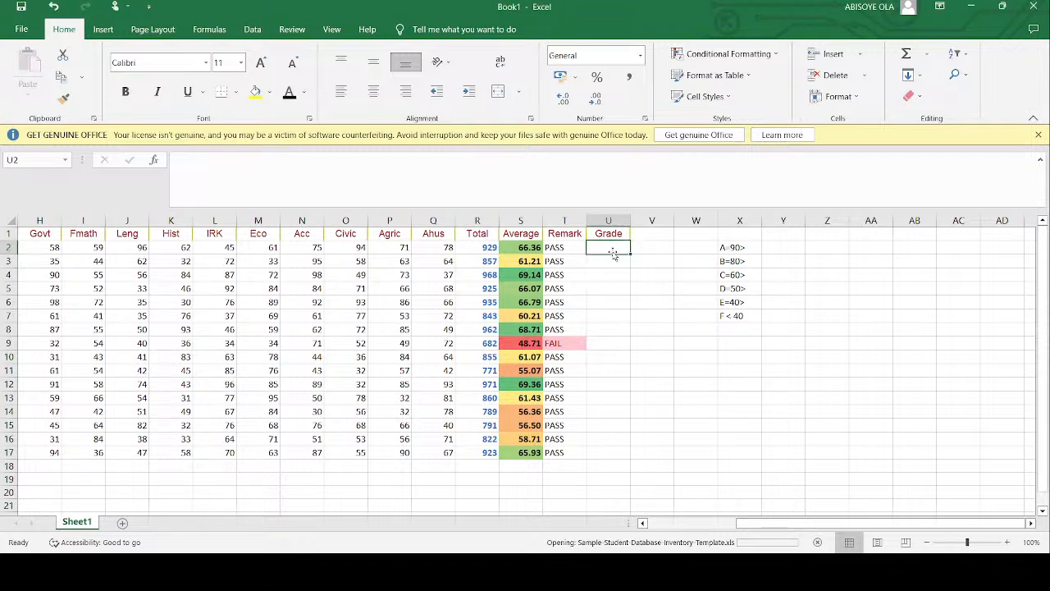
text(=)
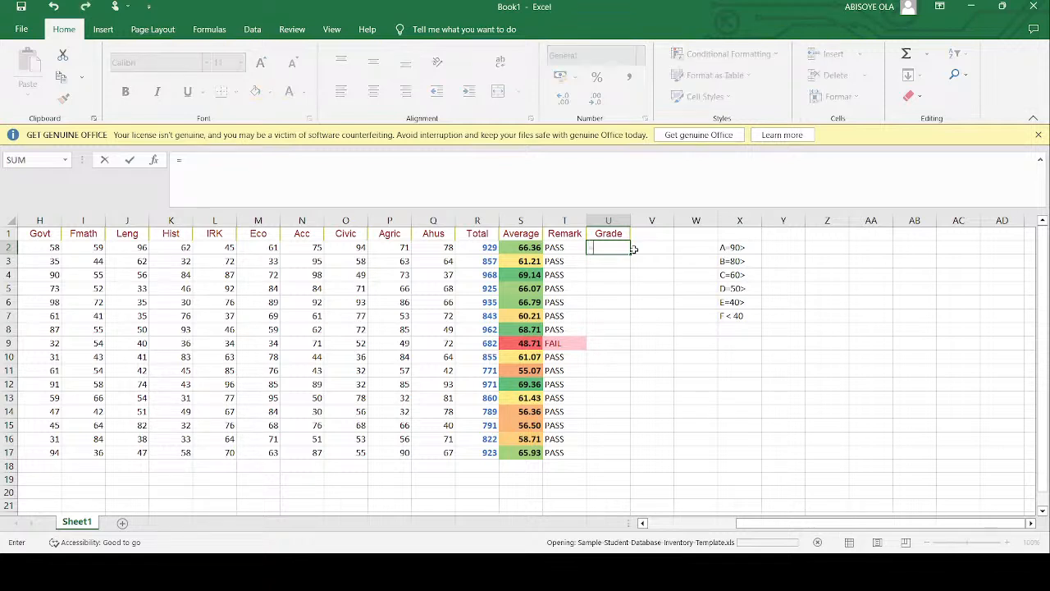
text(I)
click(563, 192)
text(F(s2)
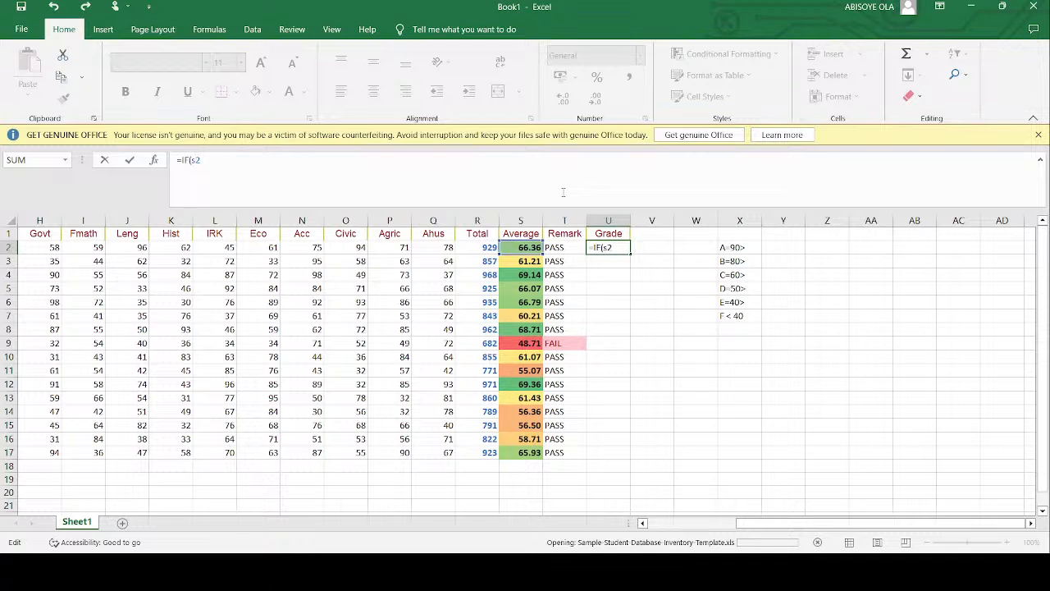
text(>=90)
text(,"A",)
- Nest the B grade condition IF(S2>=80,"B" in the U2 formula
text(IF)
text((S2>)
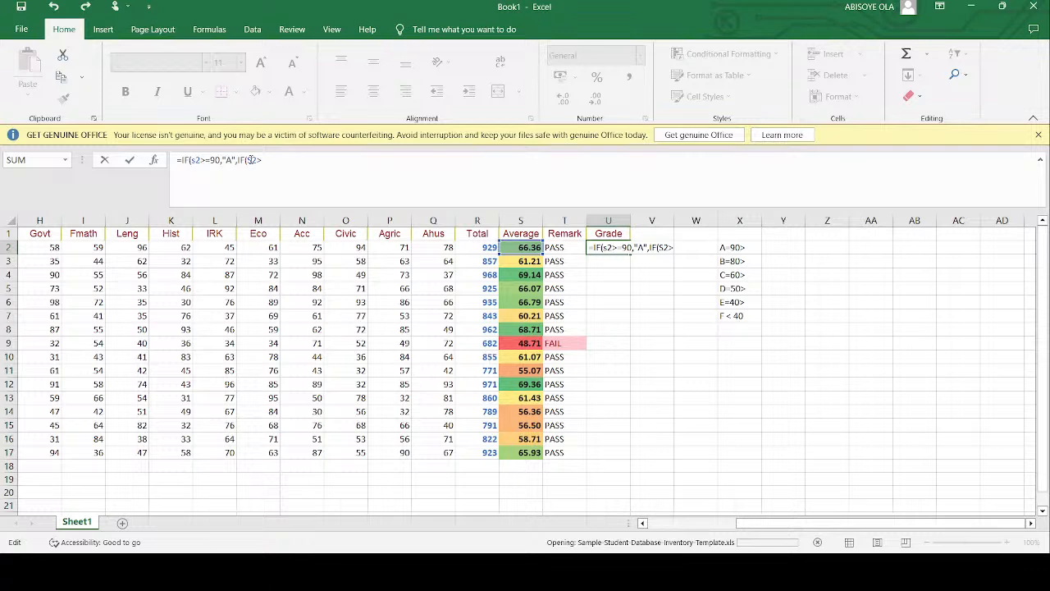
text(=80)
text(,")
text(B",IF)
- Nest the C grade condition IF(S2>=60,"C" in the U2 formula
text((S2>)
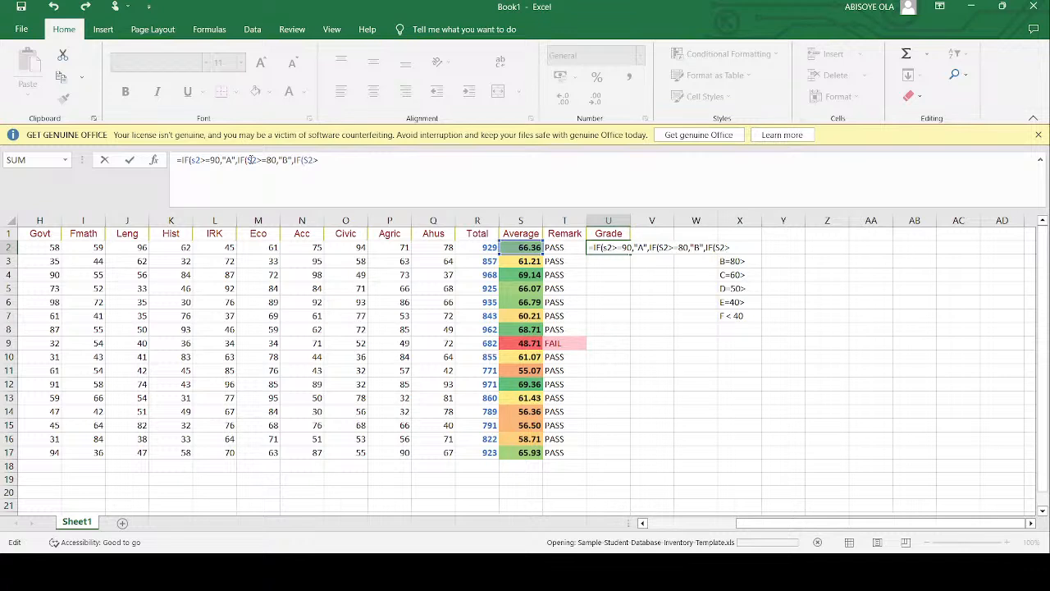
text(=)
text(60,")
text(C",IF()
- Nest the D grade condition IF(S2>=50,"D" in the U2 formula
text(S2>)
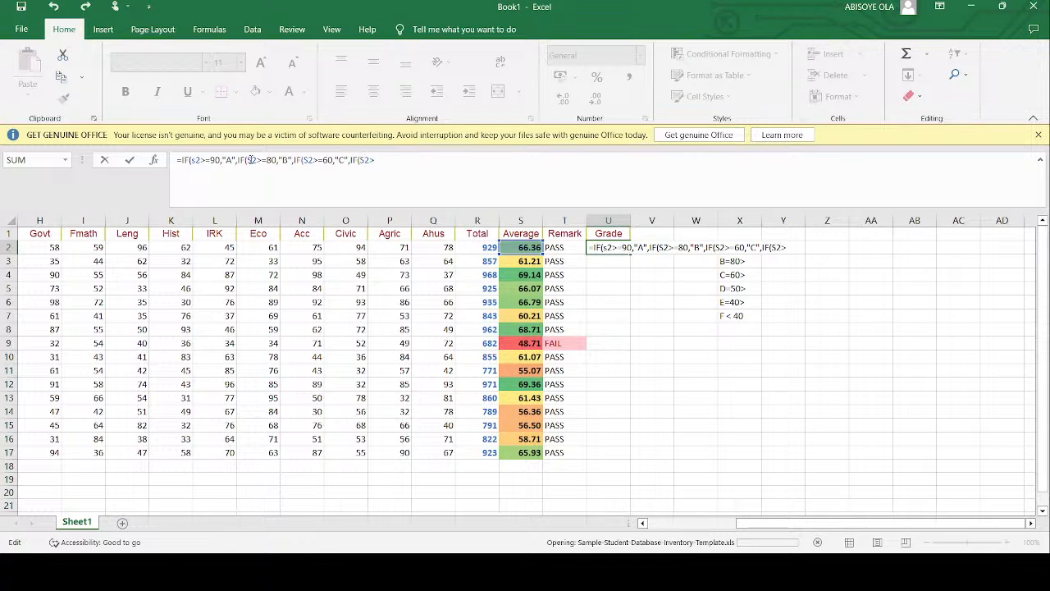
text(=50,"D",IF(S2>=40)
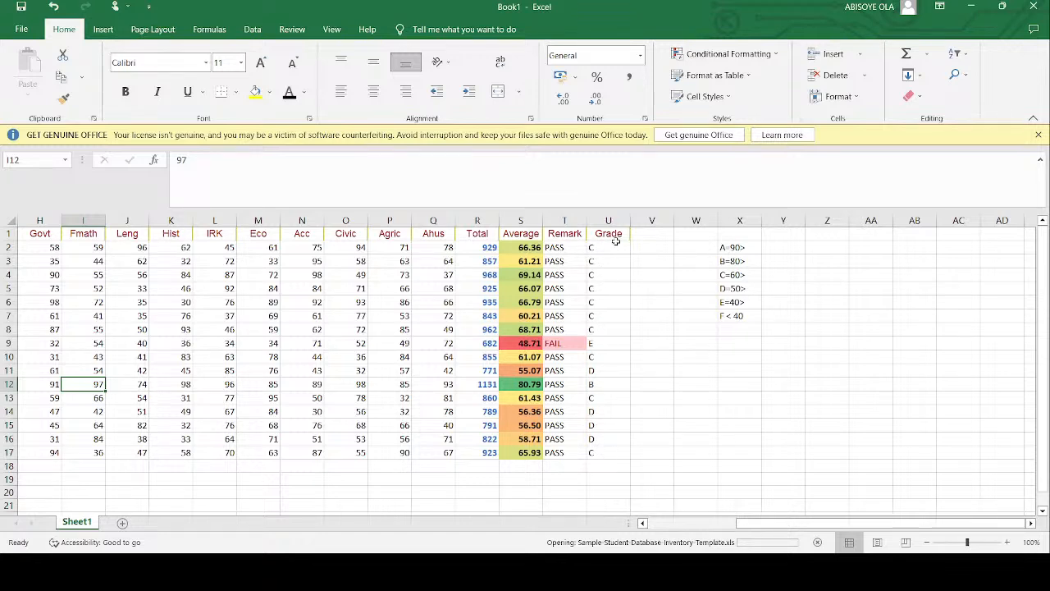
- Sort the student records by the Firstname column from A to Z, expanding the sort to whole rows
scroll(382, 295, left, 1)
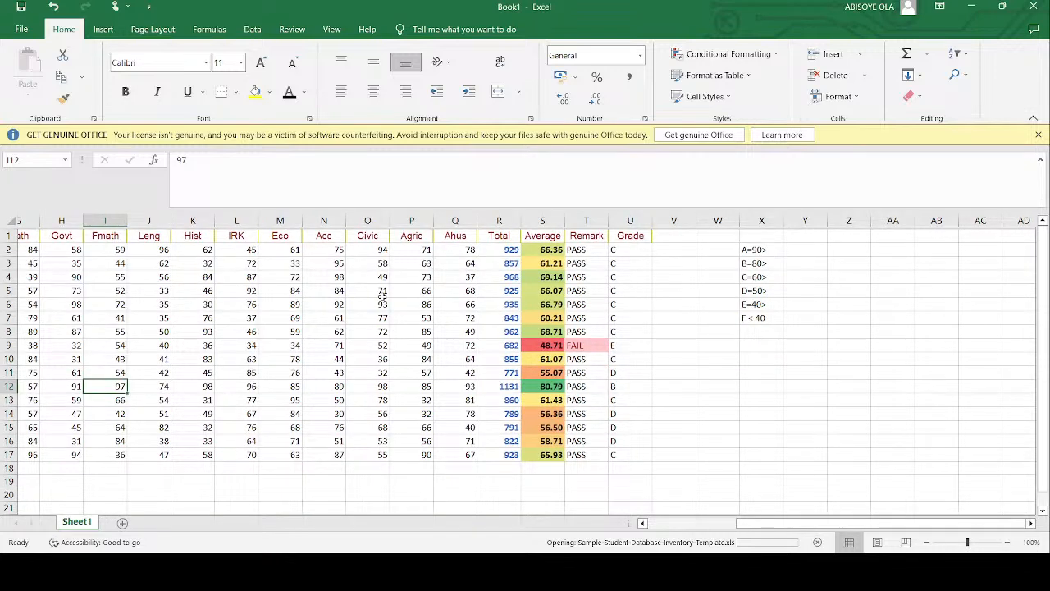
scroll(382, 294, left, 5)
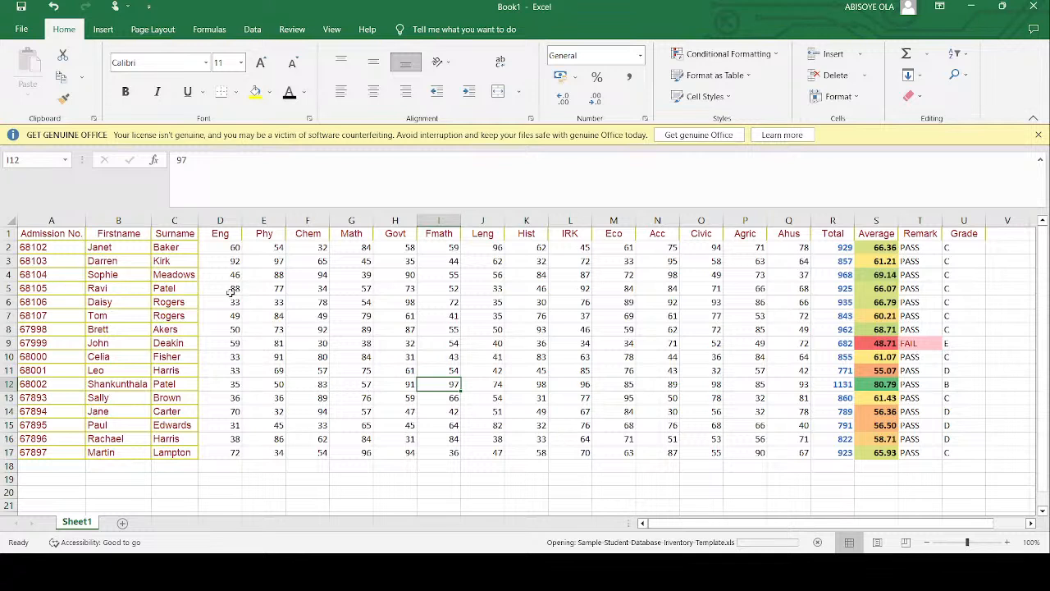
drag(114, 247, 119, 452)
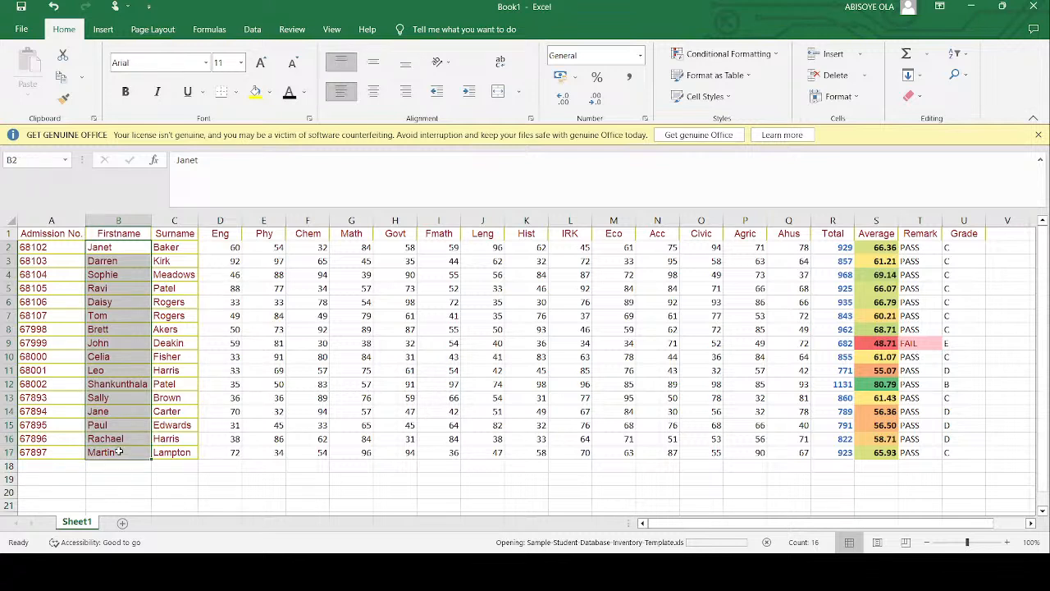
drag(123, 233, 119, 455)
click(373, 91)
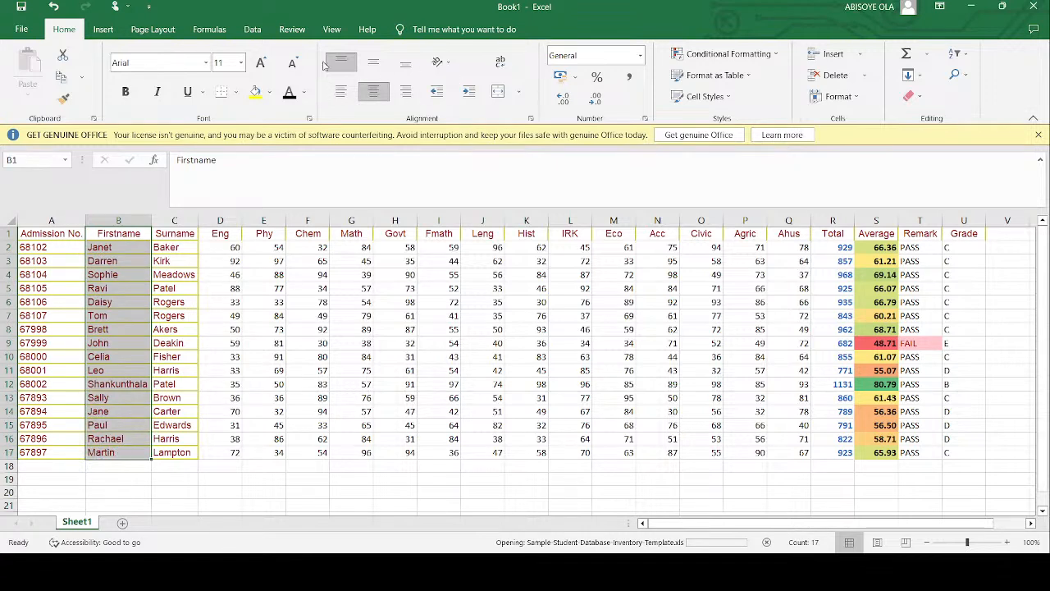
click(253, 30)
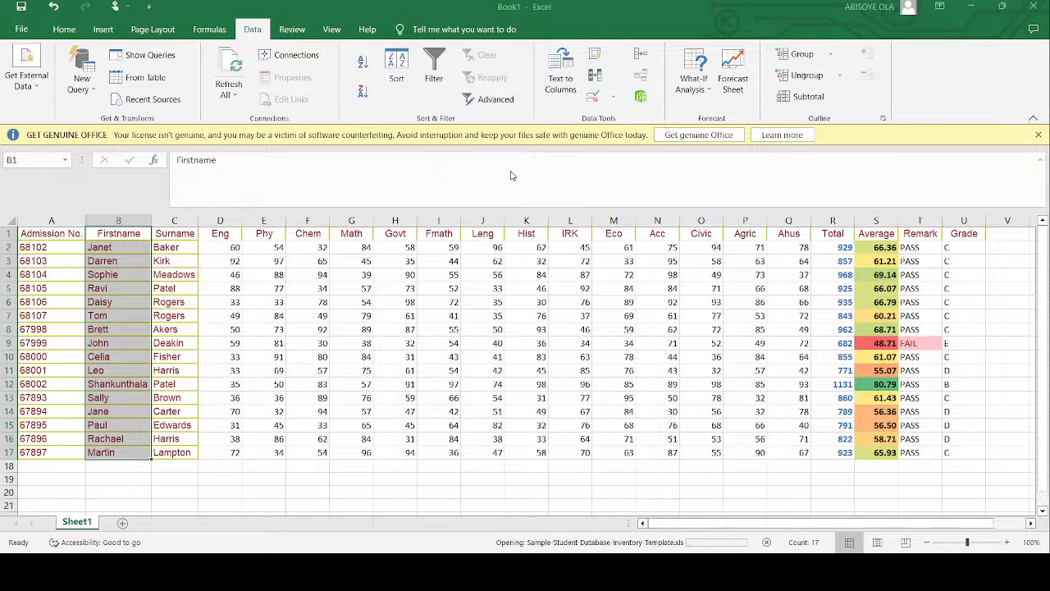
click(643, 211)
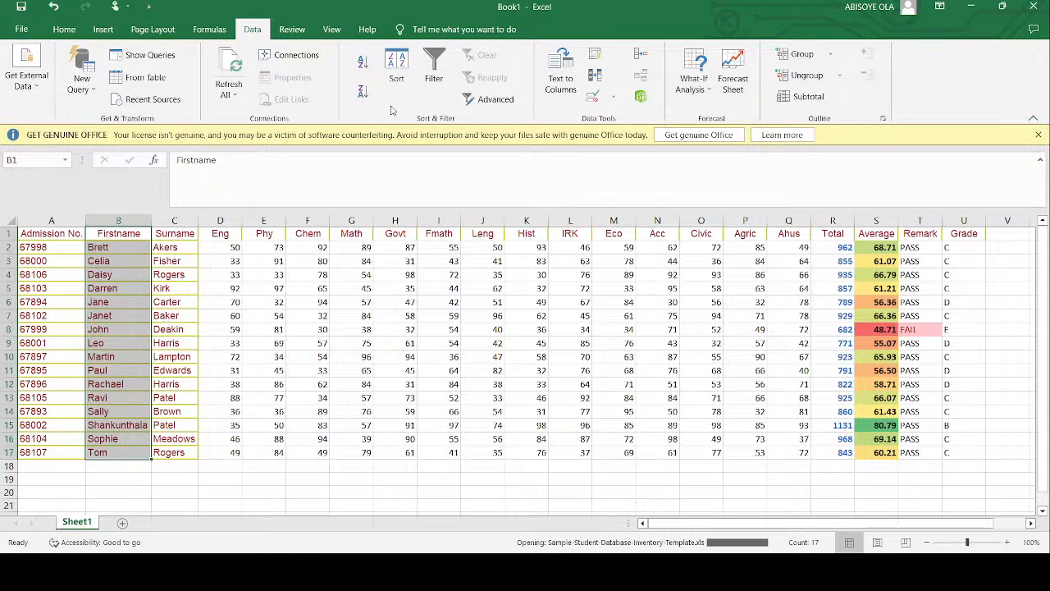
- Turn on filtering for all the column headings in row 1 instead of the Firstname heading alone
click(435, 73)
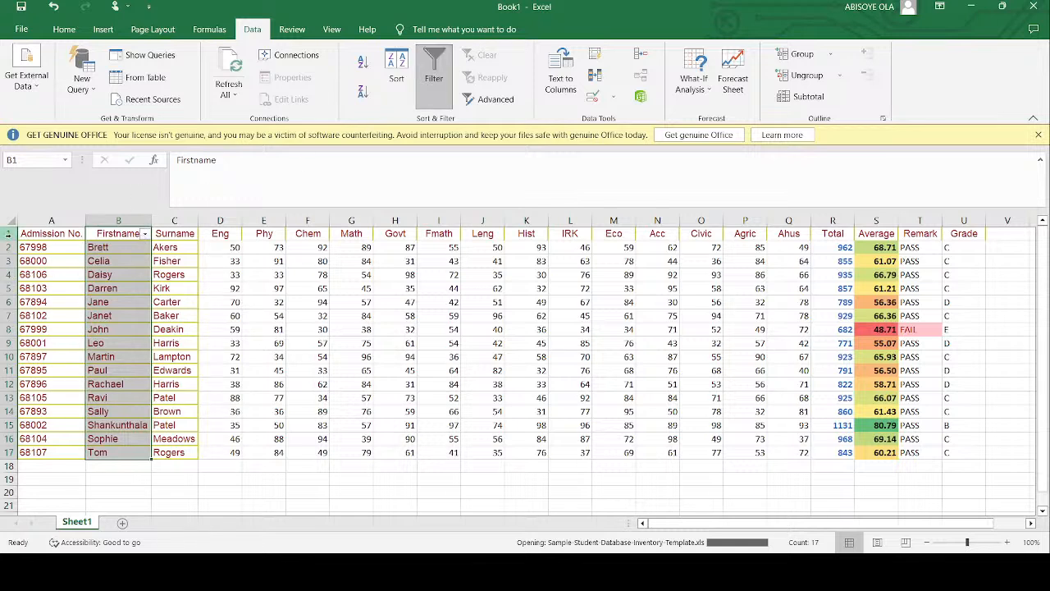
click(15, 233)
click(432, 76)
click(427, 75)
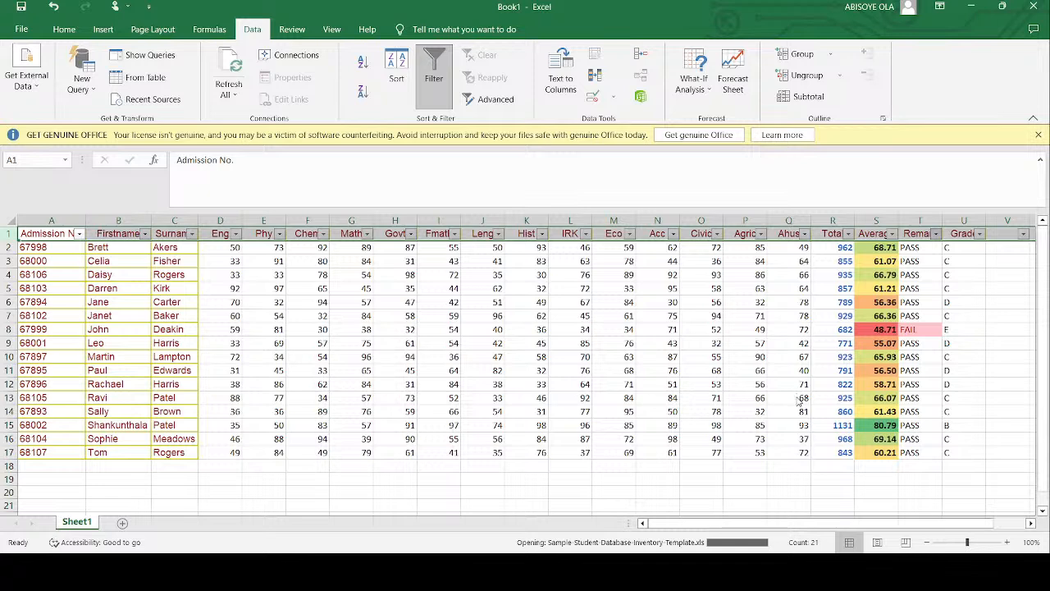
- Filter the Remark column to FAIL records only and clear that filter again
click(849, 521)
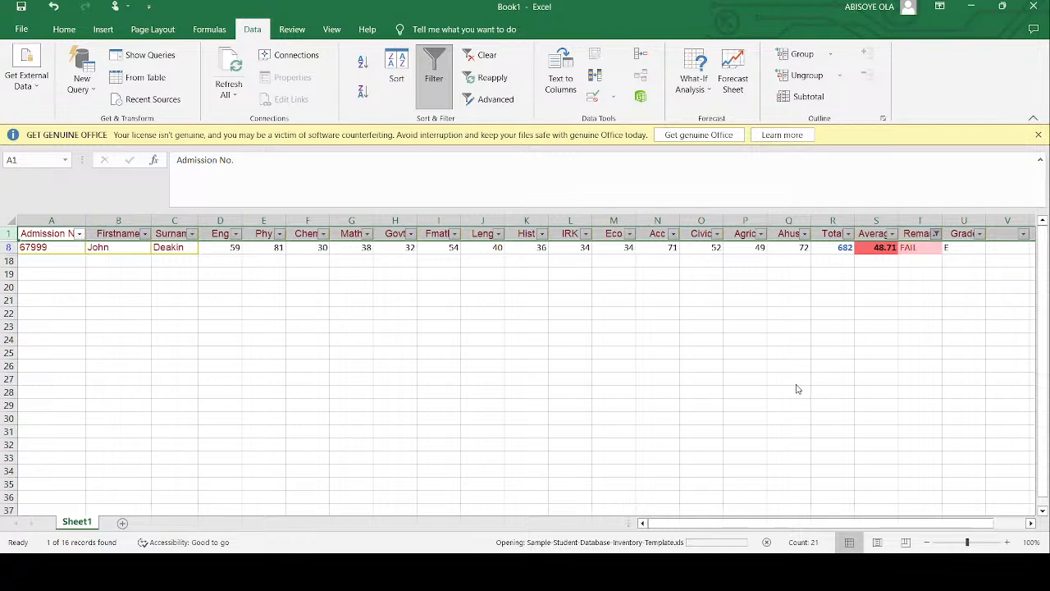
click(856, 514)
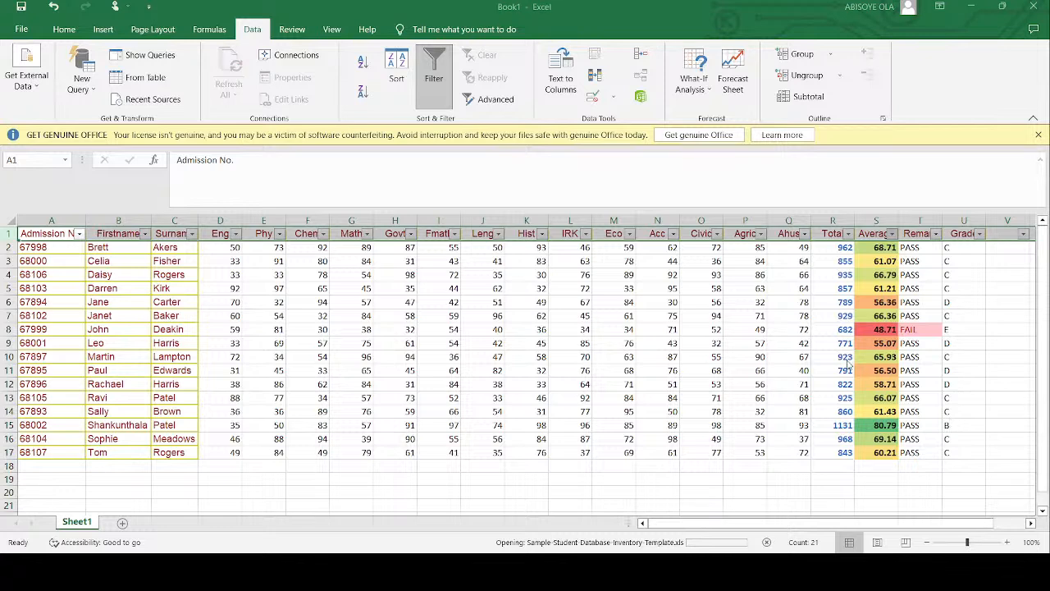
- Filter the Average column to the low averages and remove filtering from the sheet
click(692, 250)
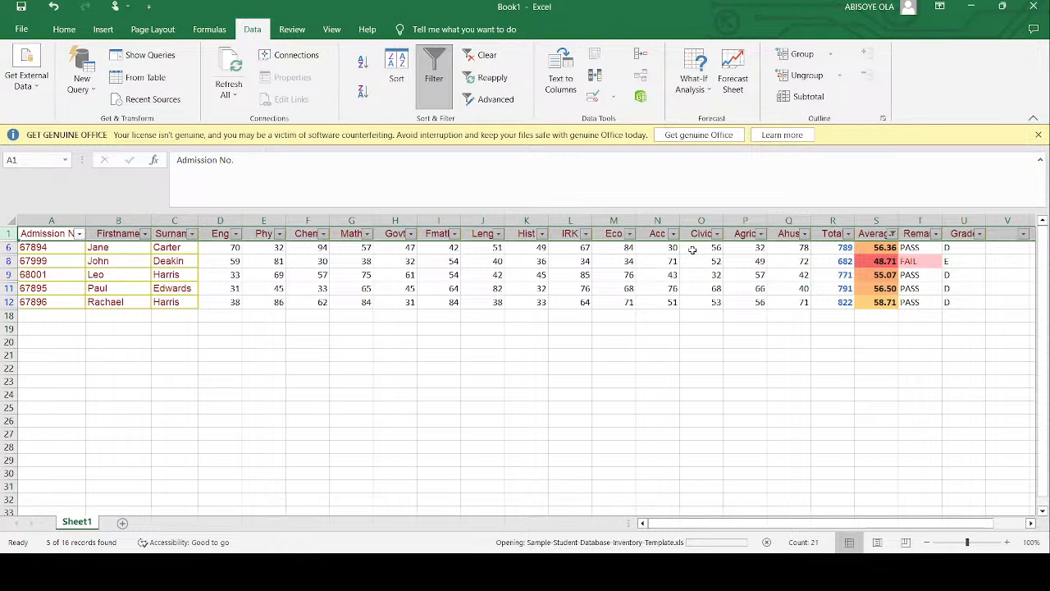
click(438, 71)
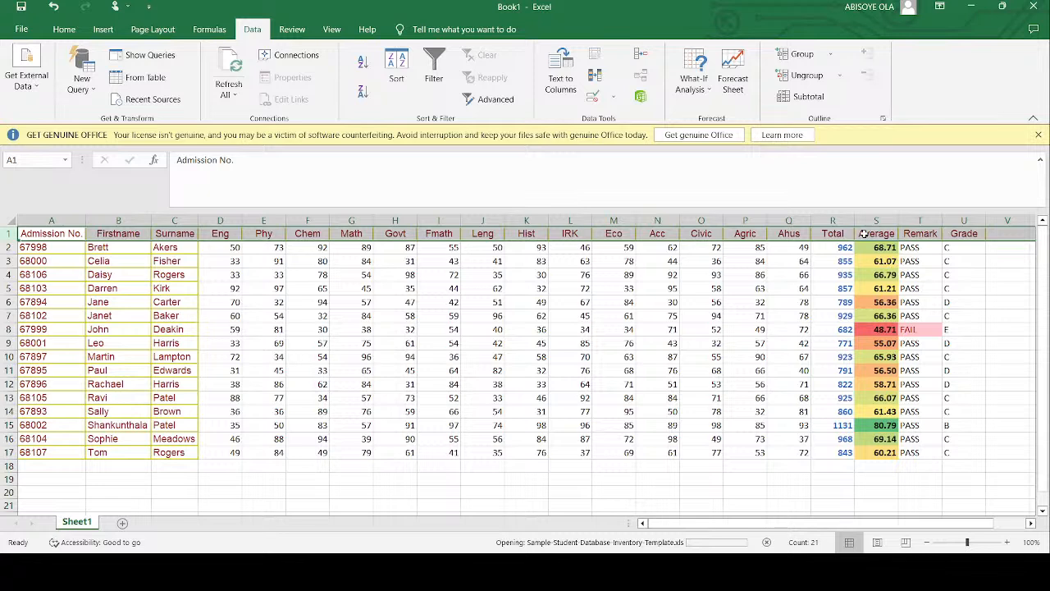
- Try to create a pie chart from the Average and Remark columns in S1:T17, and undo it
drag(863, 234, 933, 451)
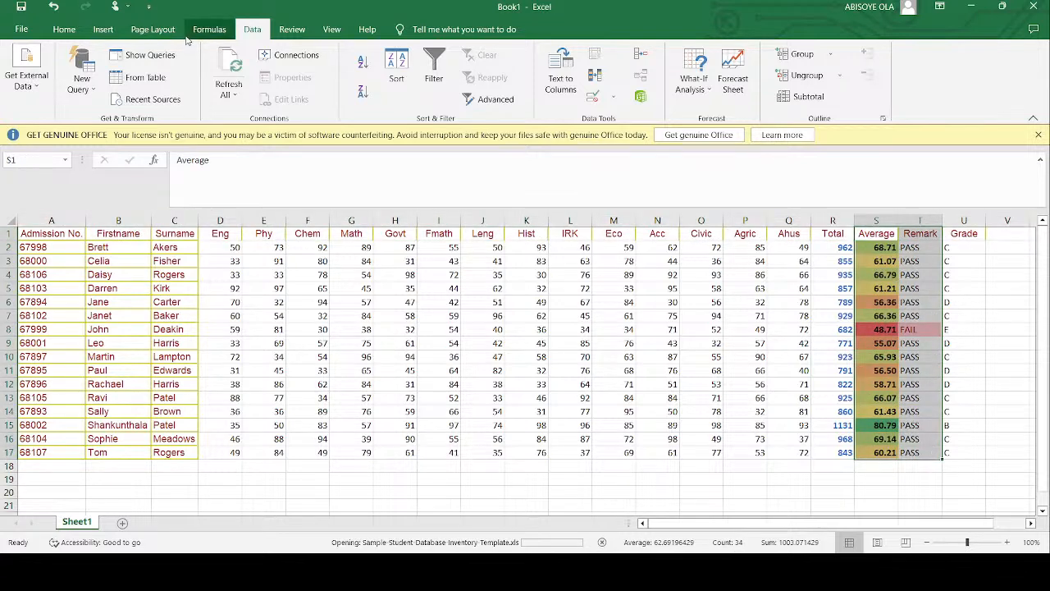
click(103, 29)
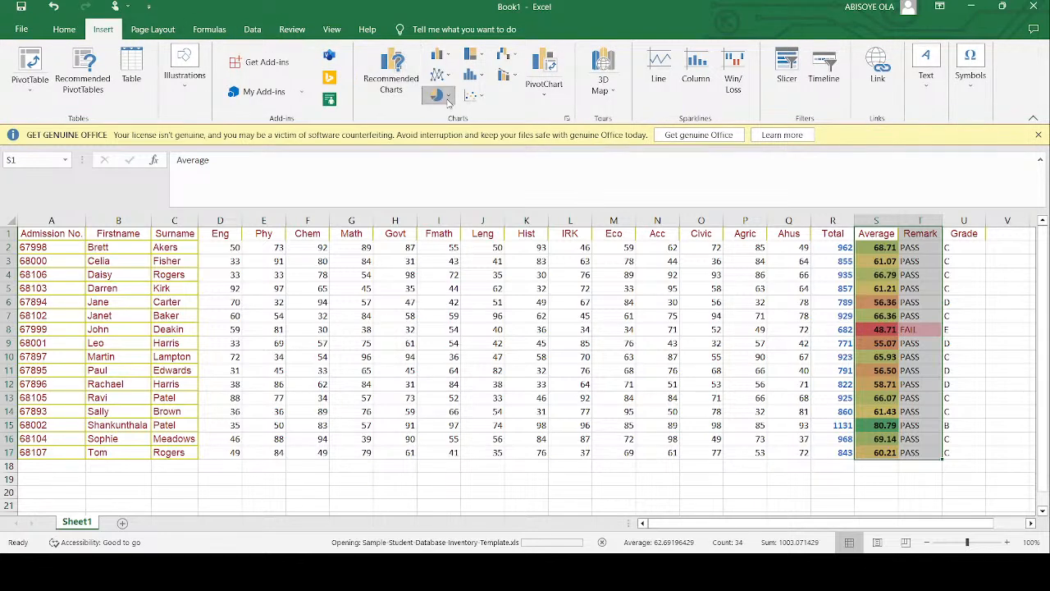
click(445, 149)
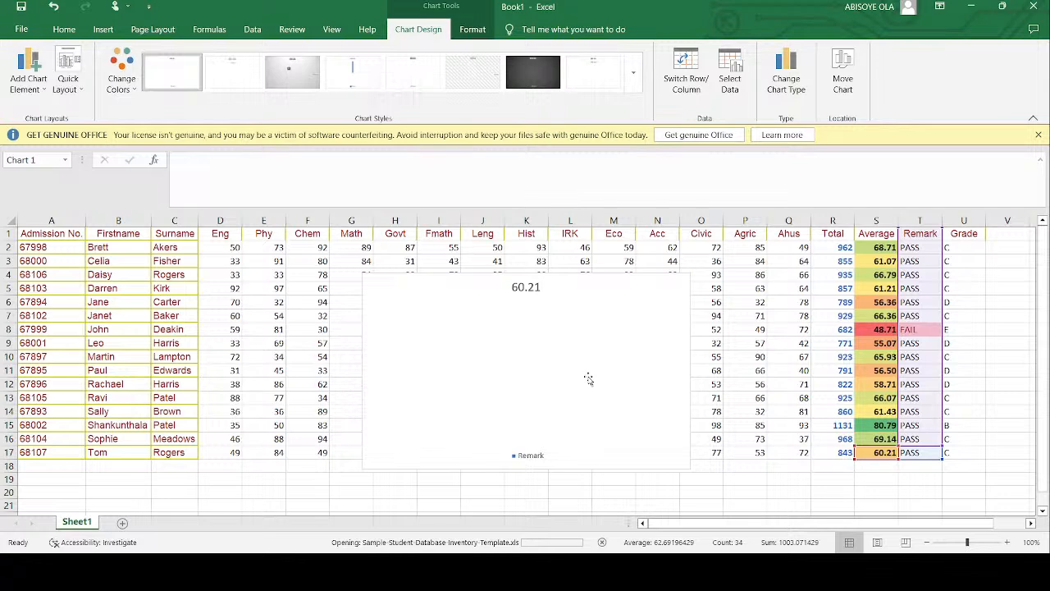
key(ctrl+z)
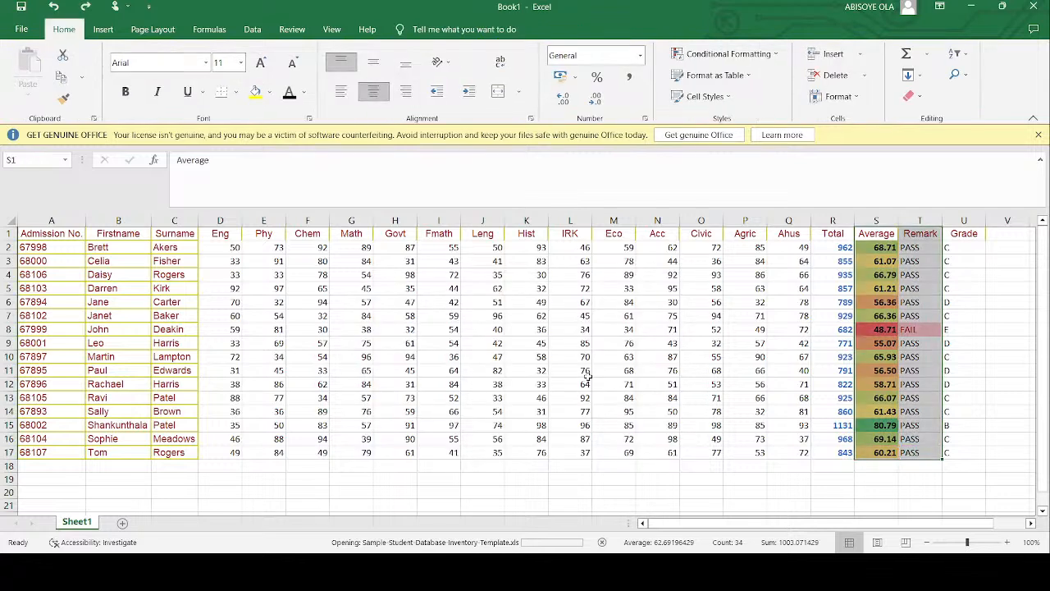
- Copy the Average and Remark columns in S1:T17 and paste them as values starting at Z1
drag(875, 233, 920, 489)
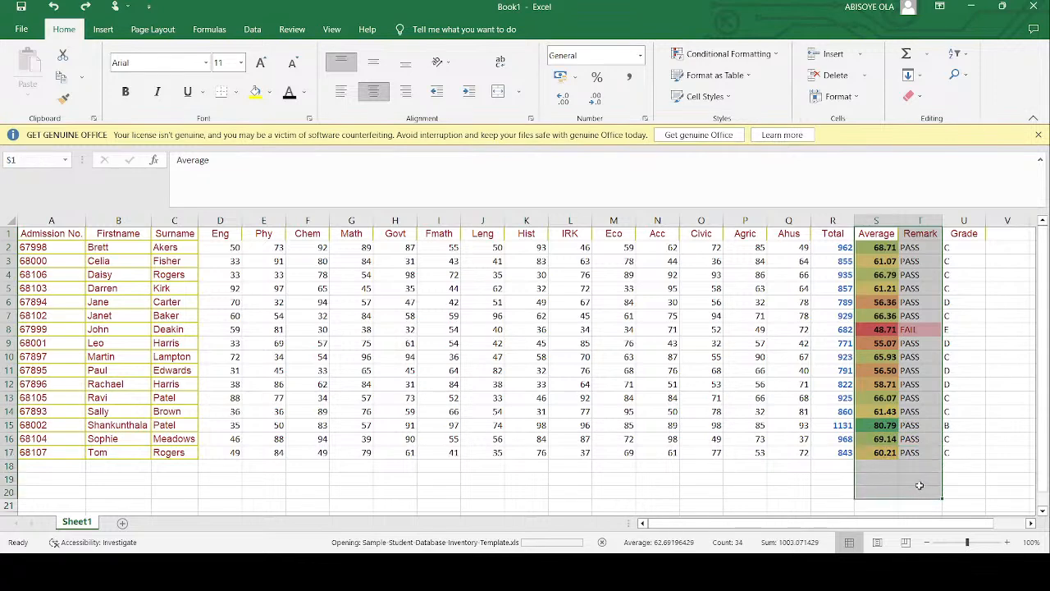
drag(876, 234, 917, 447)
key(ctrl+c)
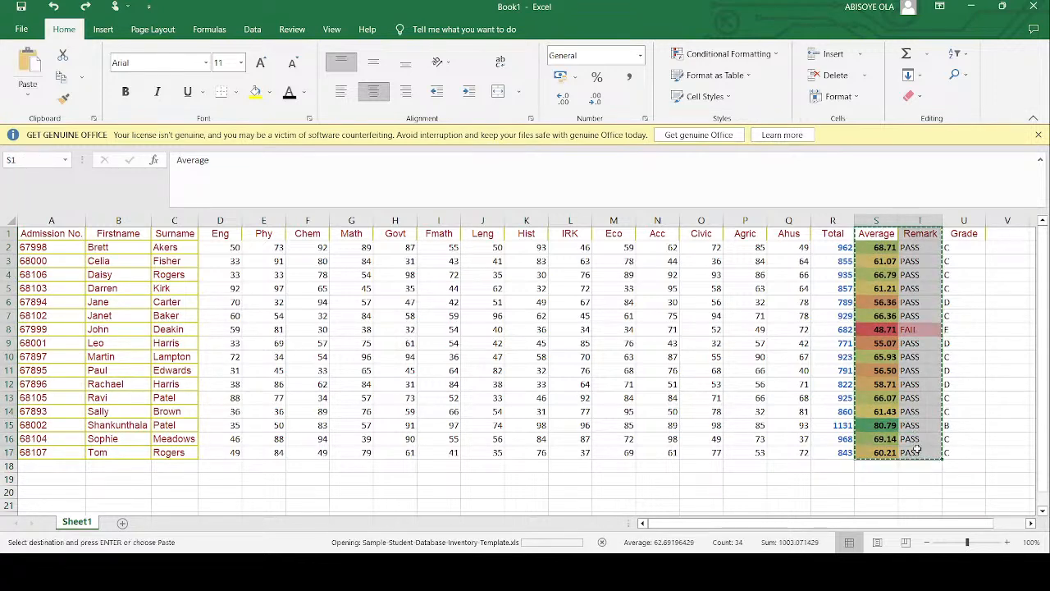
scroll(920, 408, right, 2)
scroll(920, 408, right, 6)
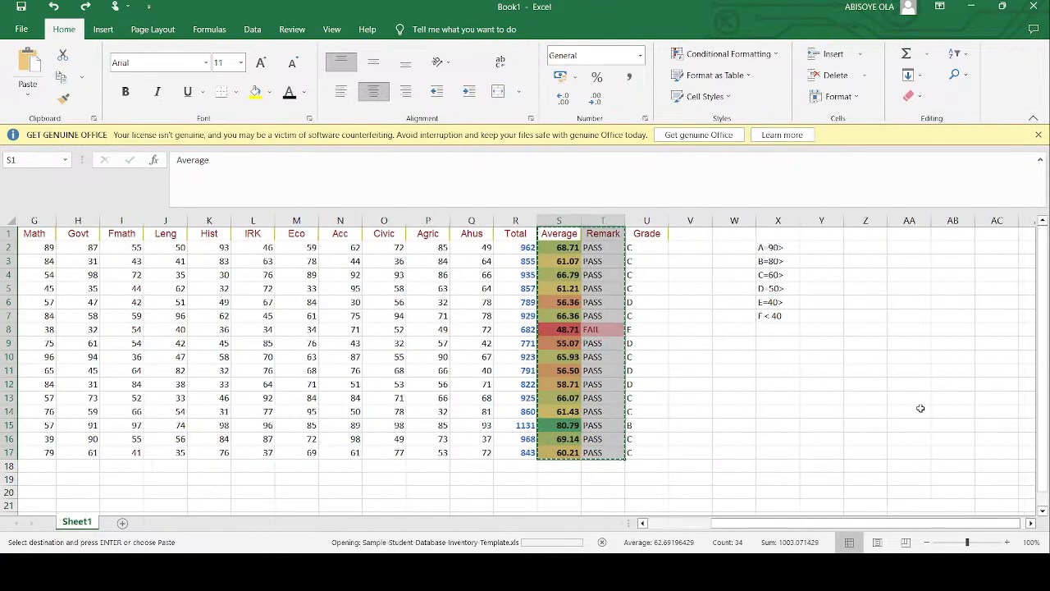
click(522, 237)
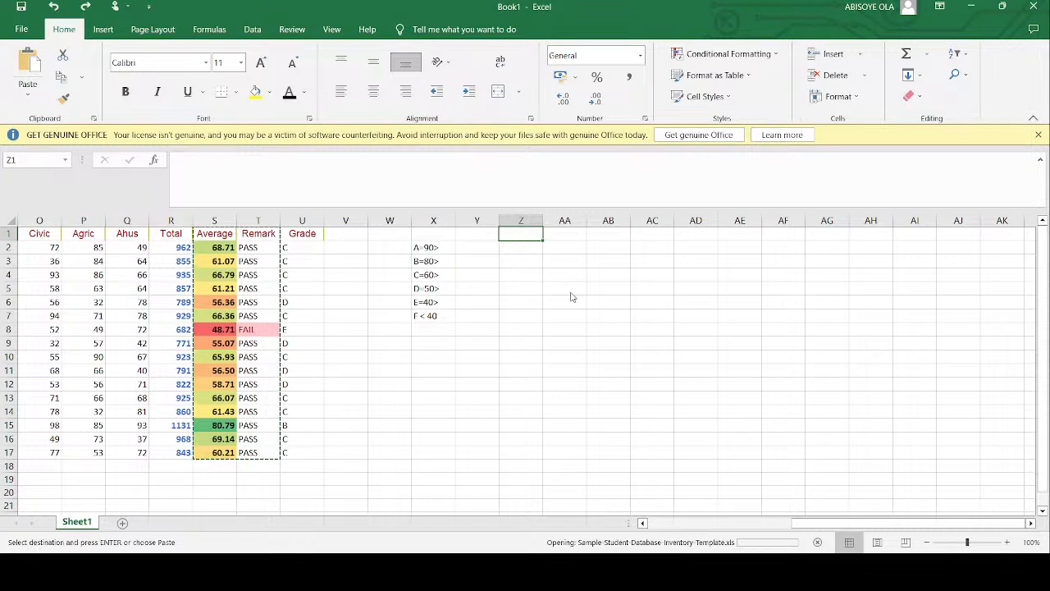
key(ctrl+v)
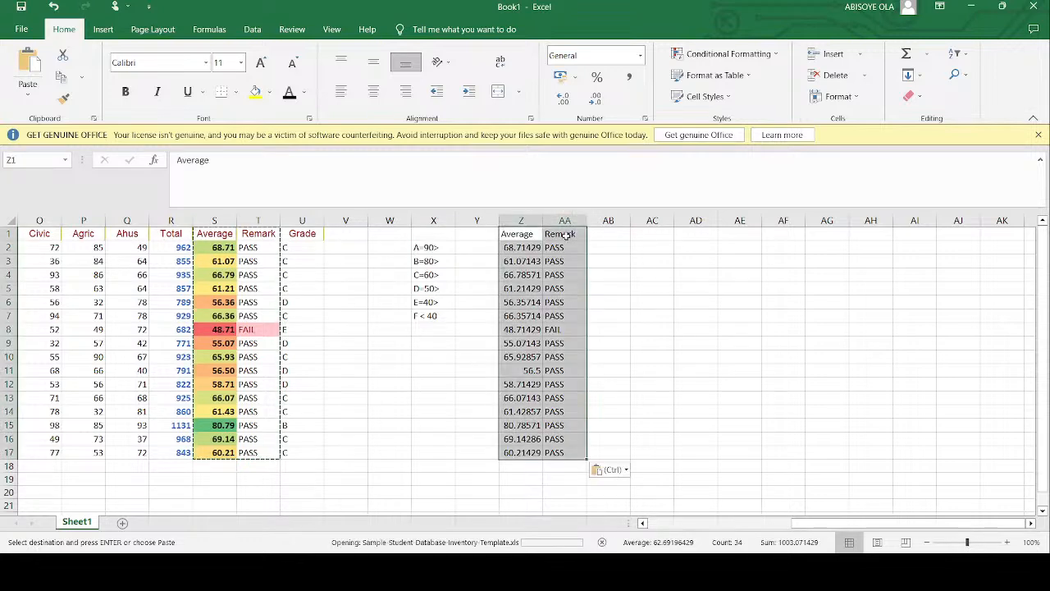
- Try to create a pie chart from the pasted Average and Remark data in Z1:AA17, and undo it
click(254, 32)
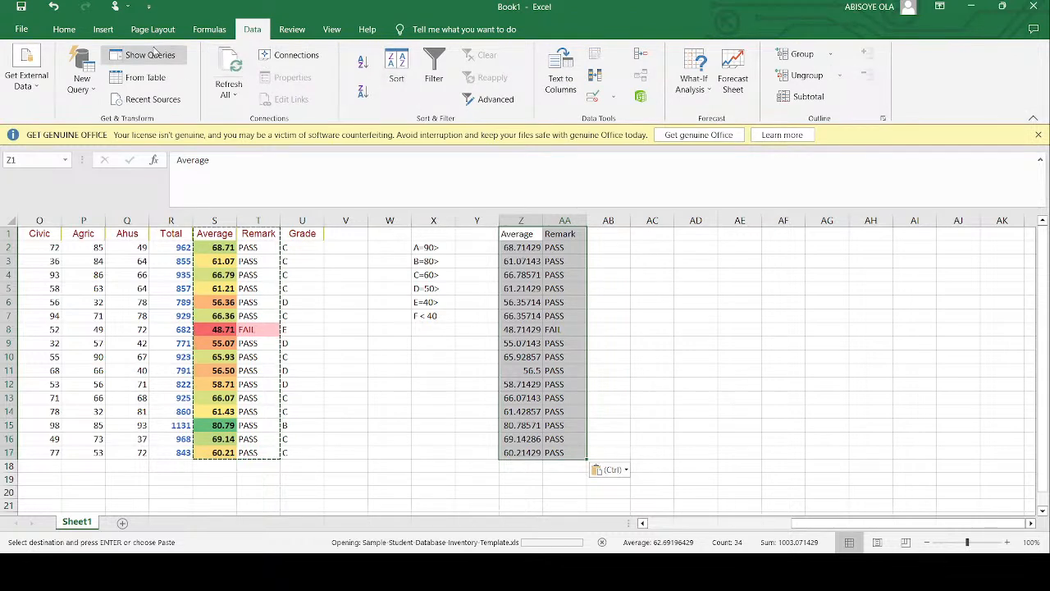
click(102, 29)
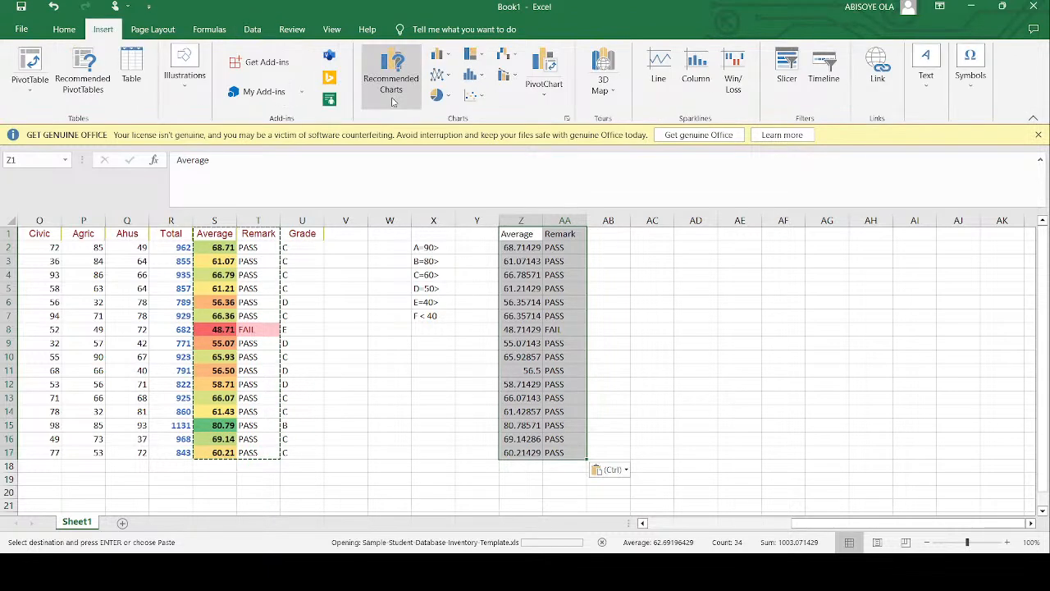
click(434, 95)
click(449, 146)
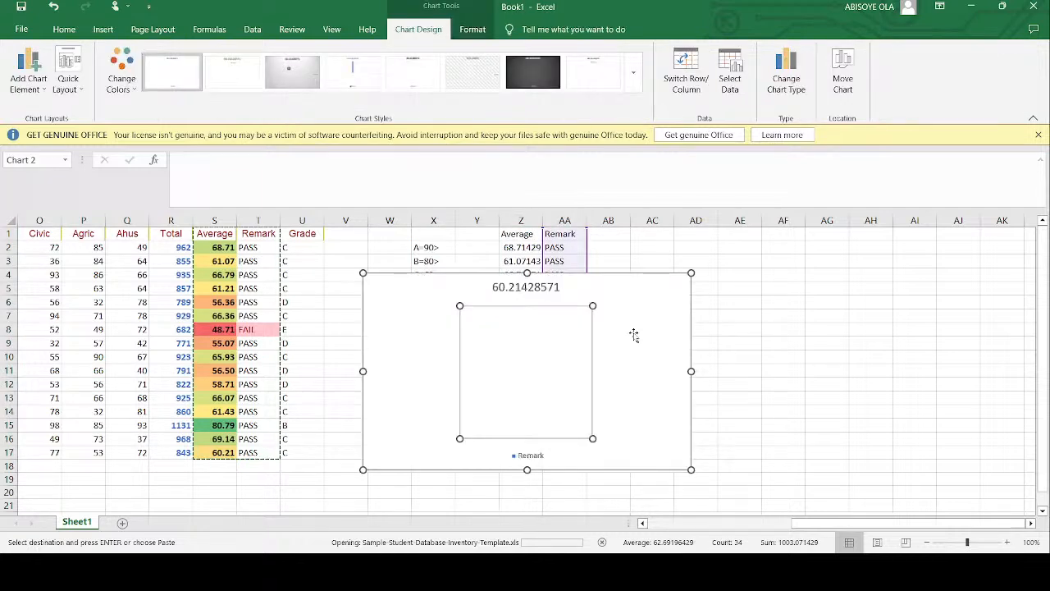
key(ctrl+z)
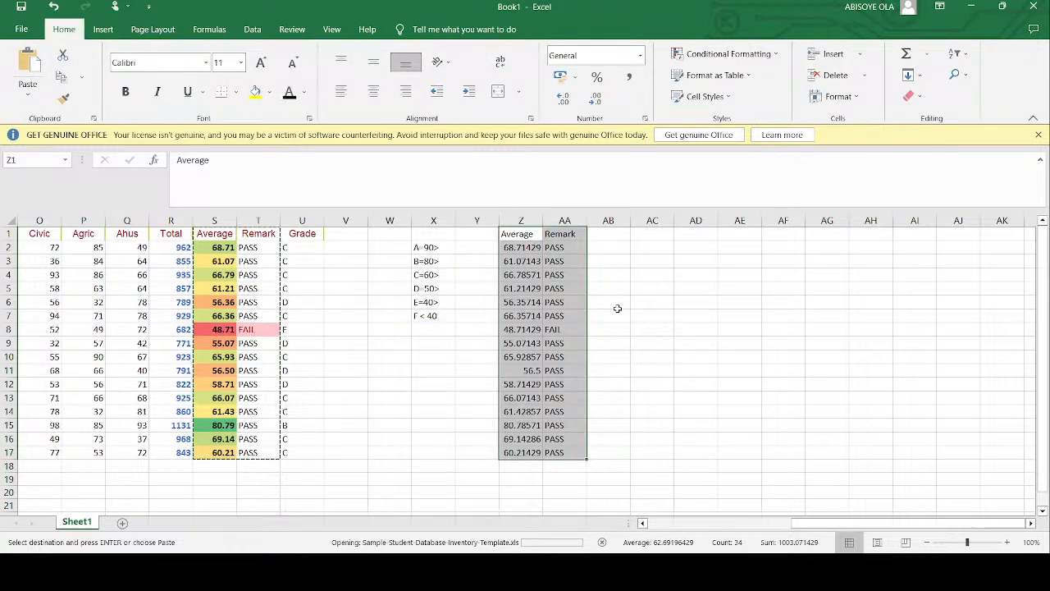
- Move the pasted Average column from Z1:Z17 to AB1:AB17 so that it follows the Remark column
click(560, 235)
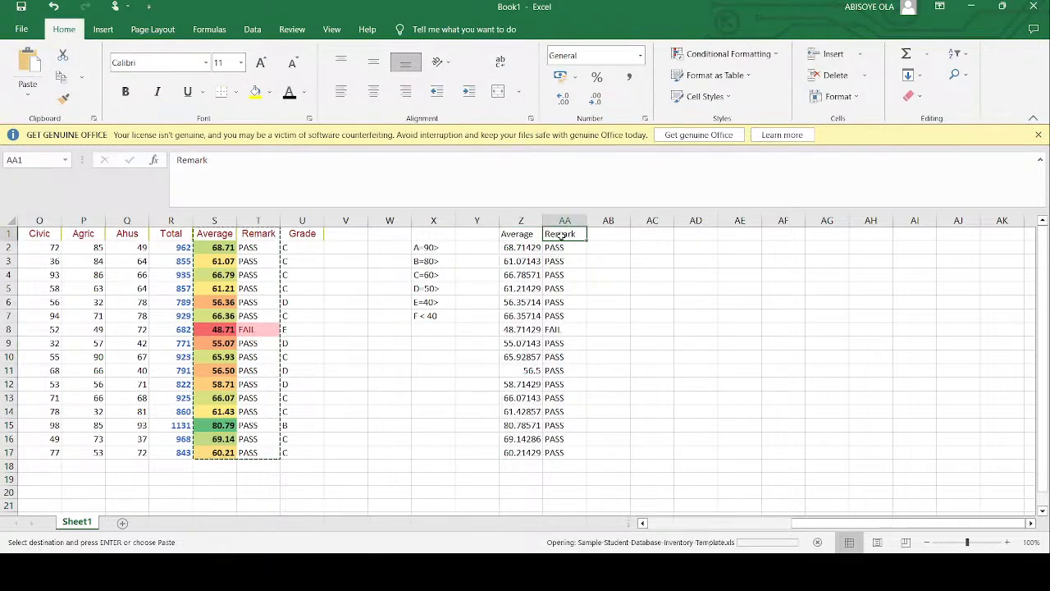
drag(530, 235, 535, 451)
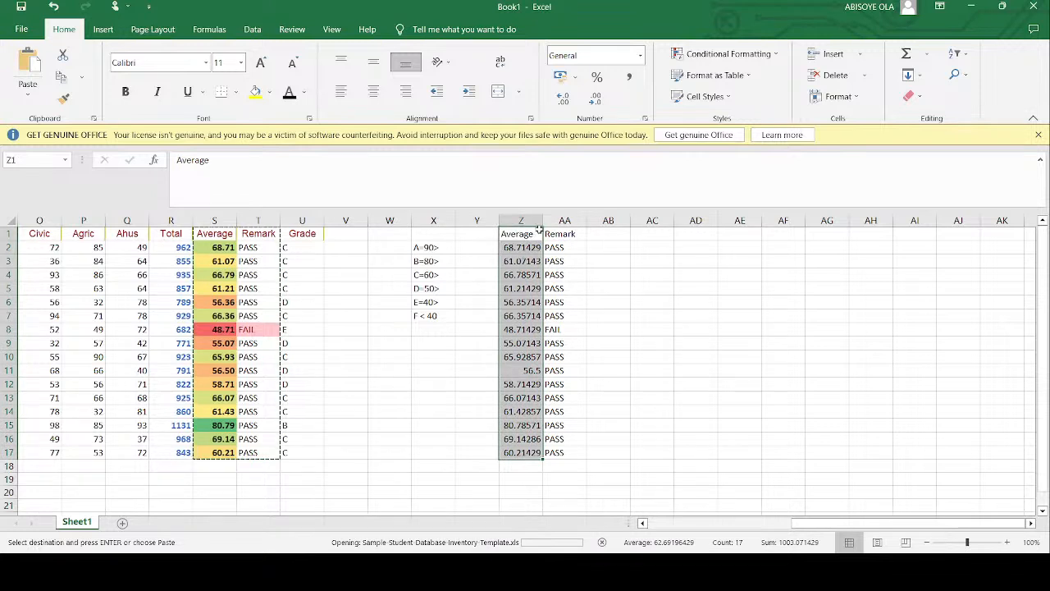
drag(538, 230, 608, 452)
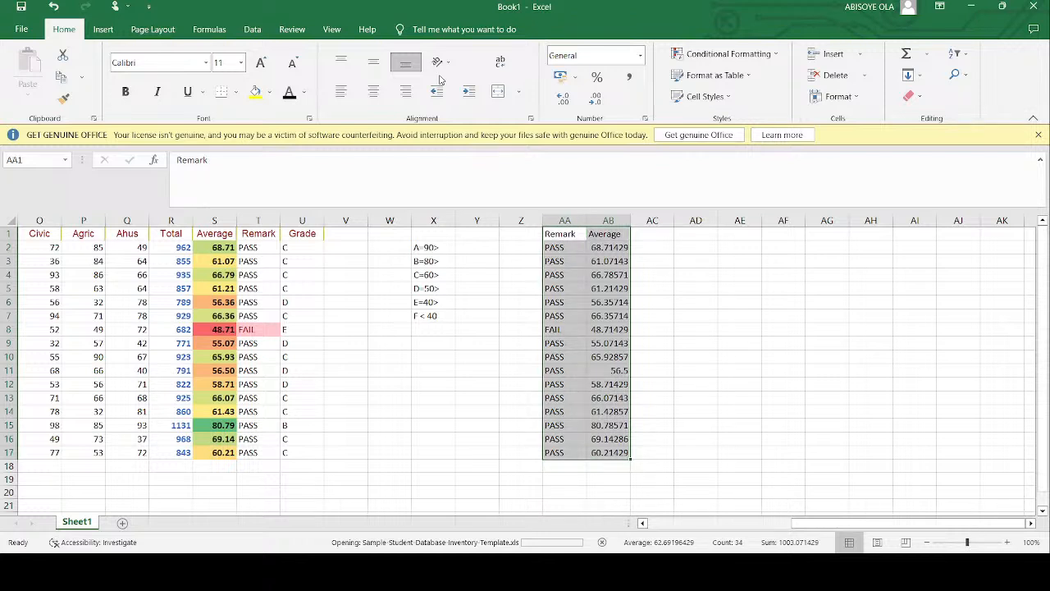
- Insert a 2-D pie chart from the Remark and Average data in AA1:AB17 and place it beside that data
click(252, 29)
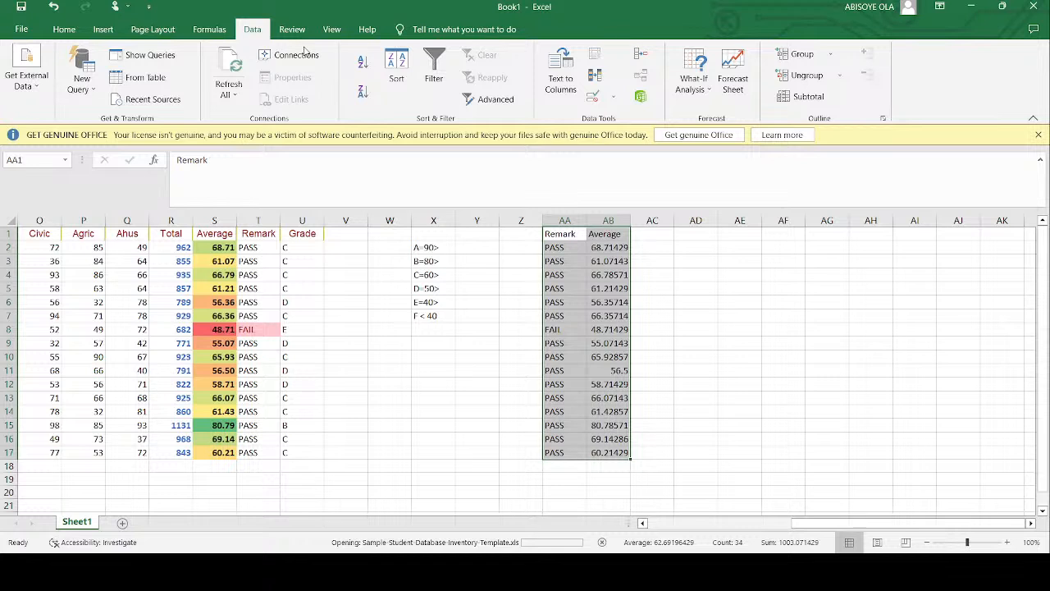
click(102, 31)
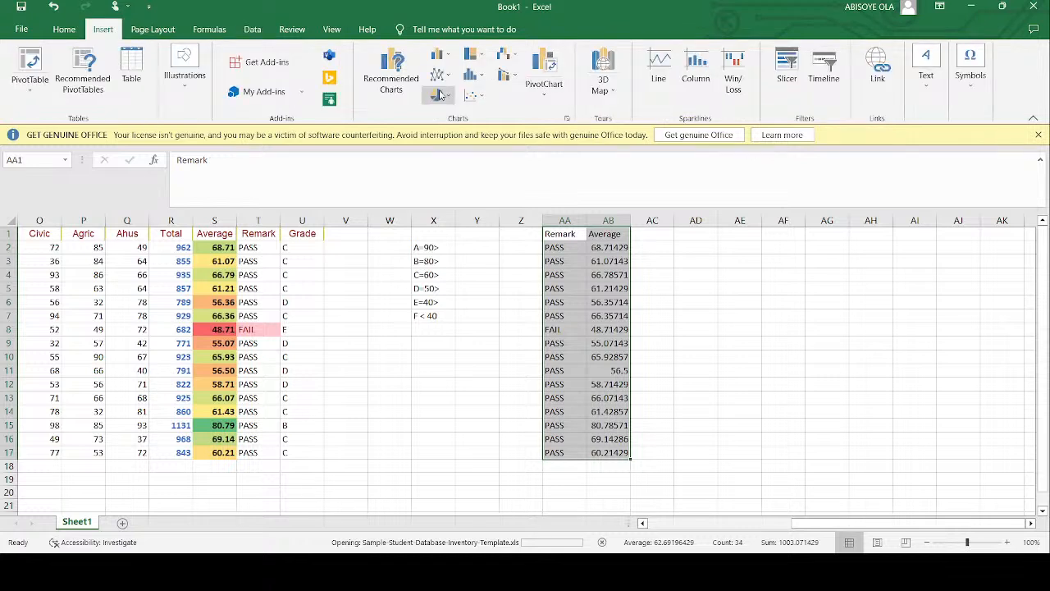
click(439, 94)
click(441, 146)
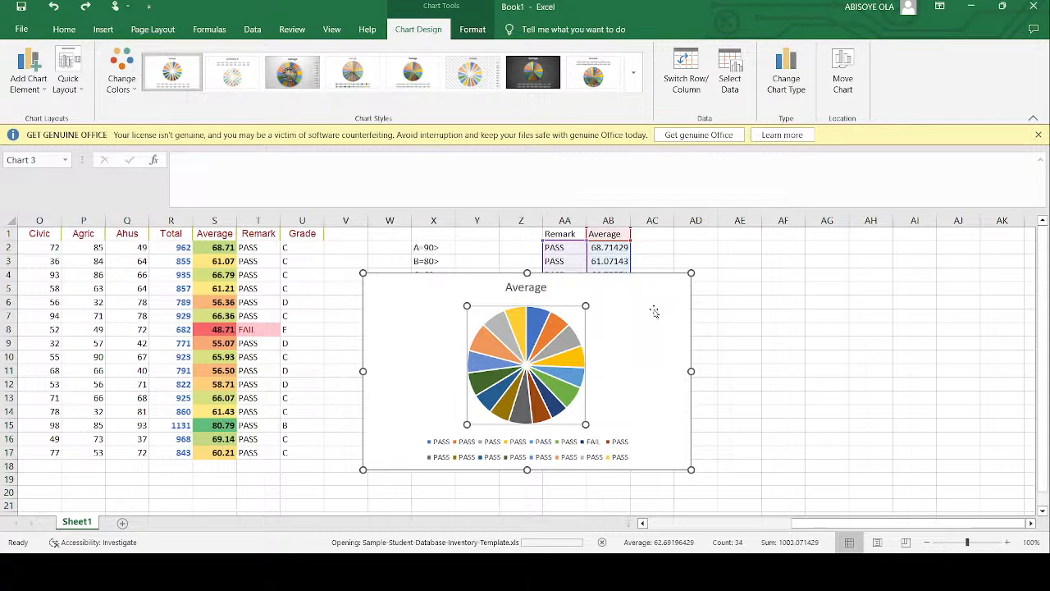
drag(654, 311, 918, 276)
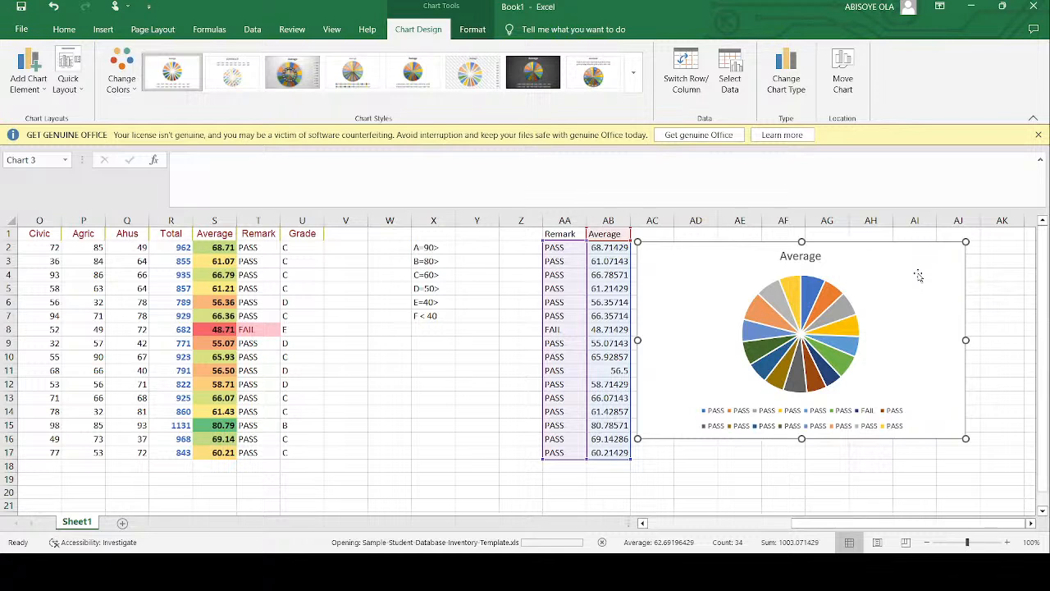
click(565, 251)
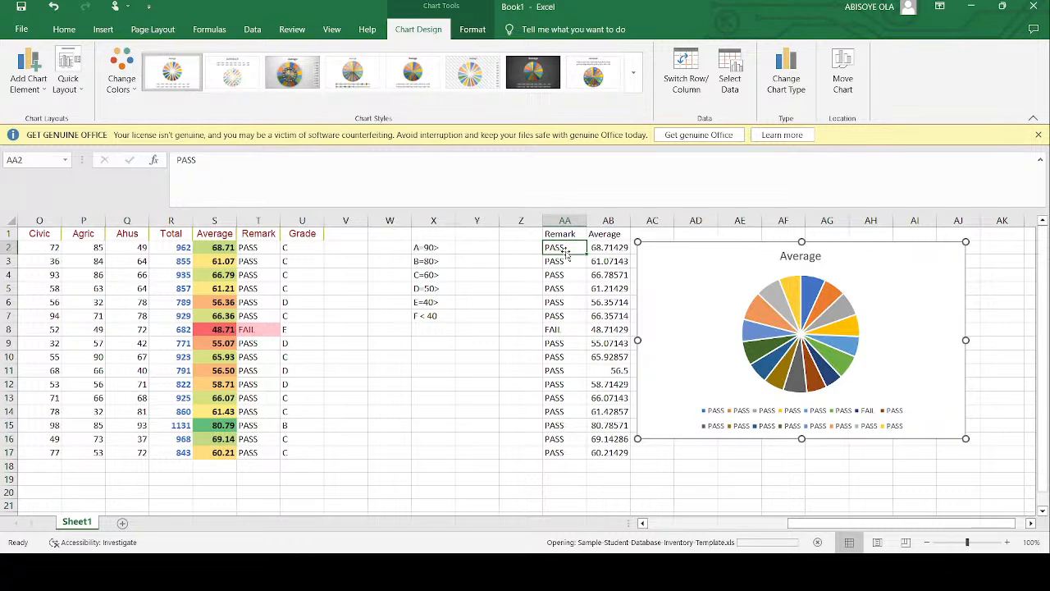
click(564, 278)
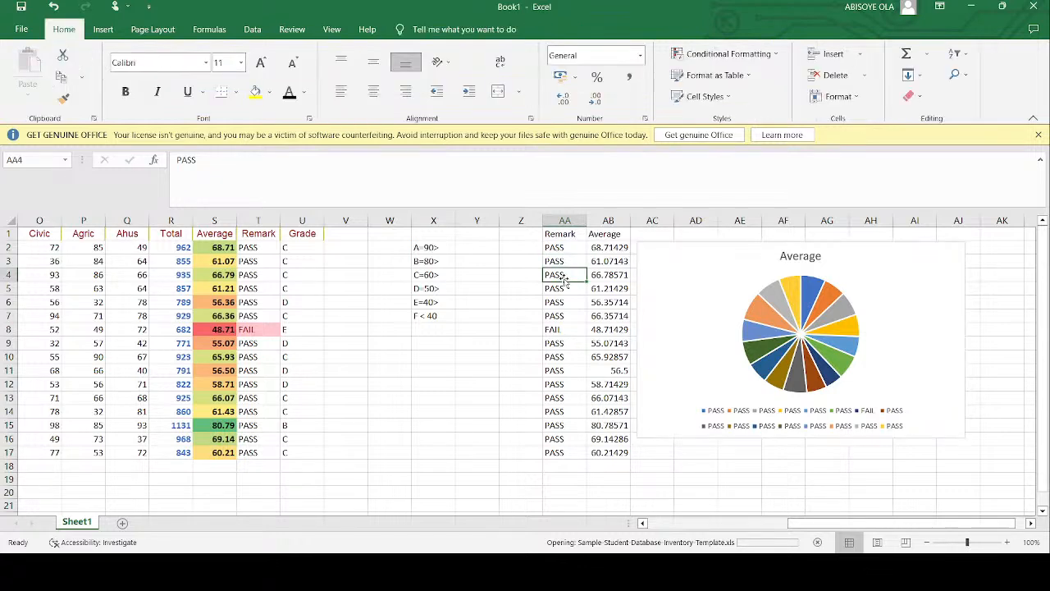
click(618, 247)
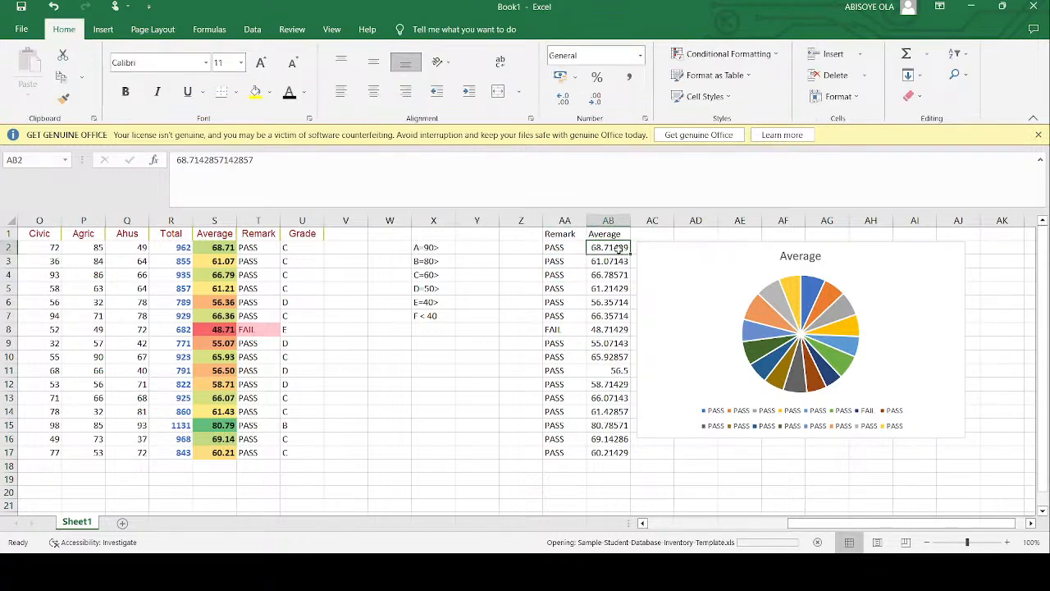
- Move the Average pie chart slightly farther from the pasted Remark and Average data, and select its pie series
click(691, 266)
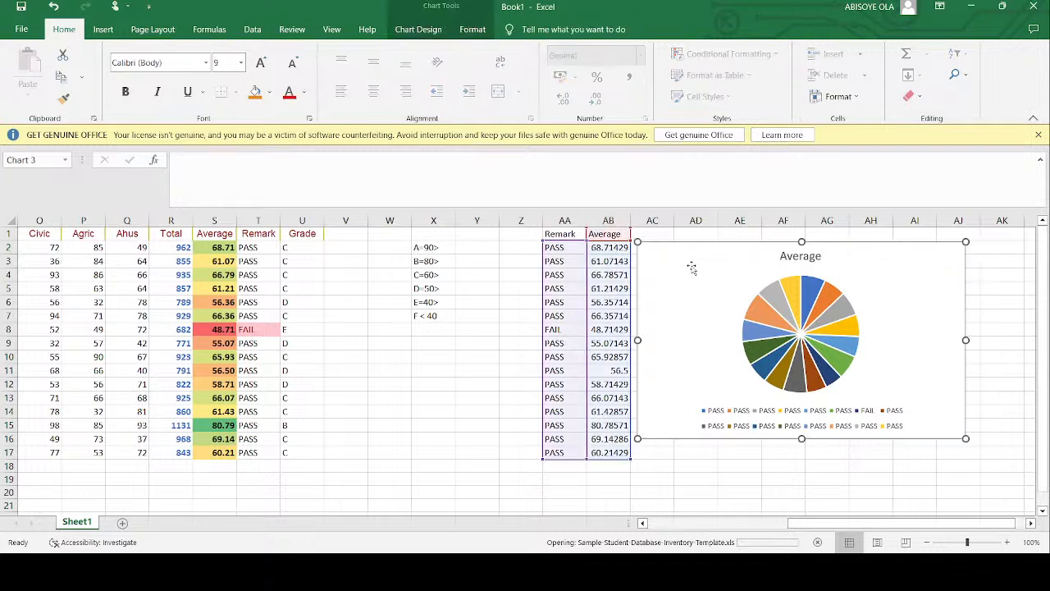
drag(691, 265, 729, 265)
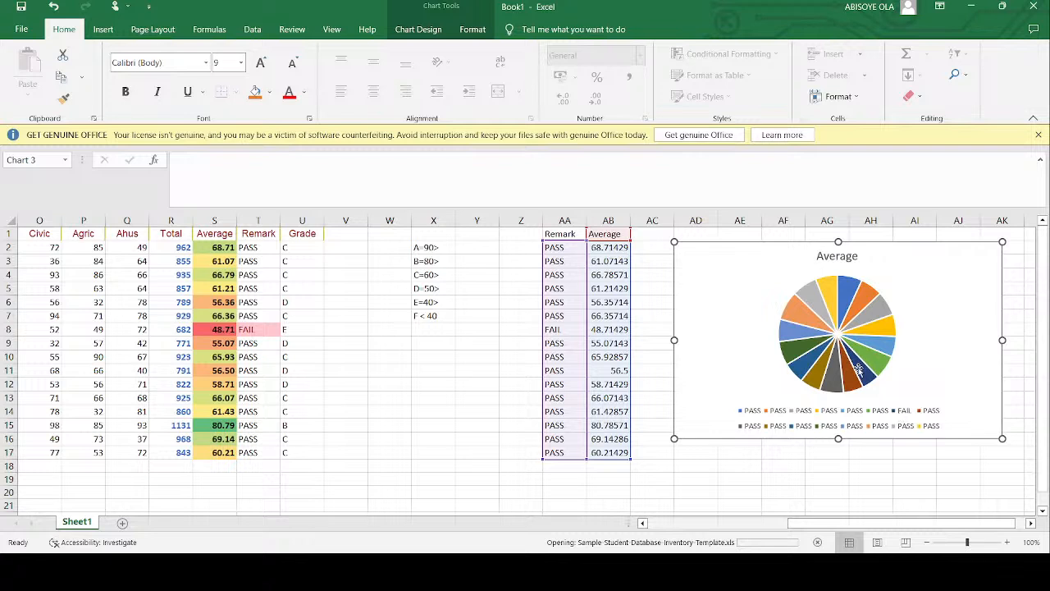
click(886, 312)
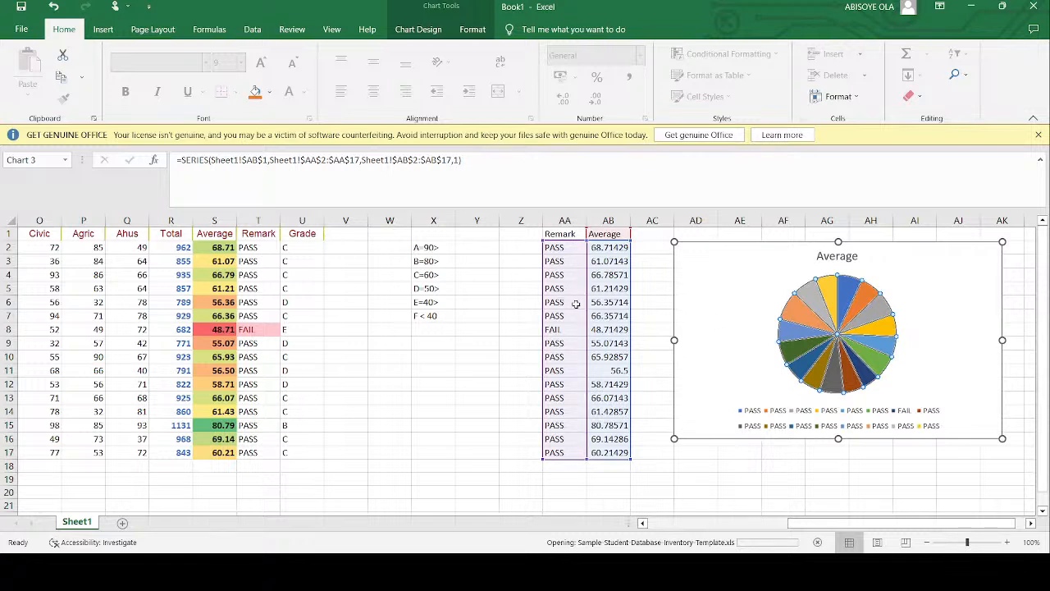
- Try to insert a 2-D pie chart from the original Average and Remark columns S1:T17, and delete it
drag(259, 233, 260, 448)
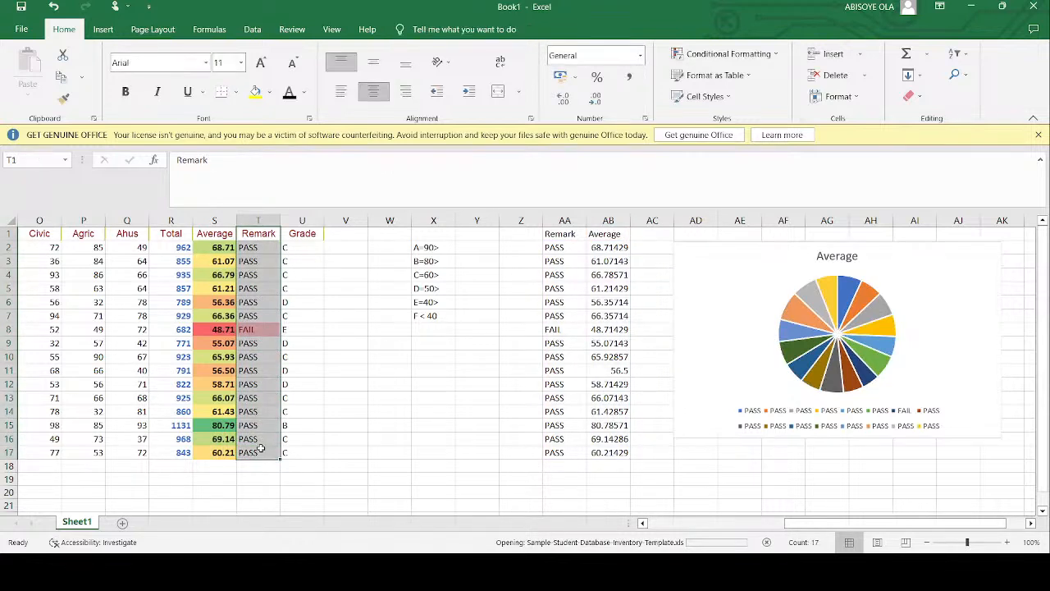
drag(259, 234, 257, 311)
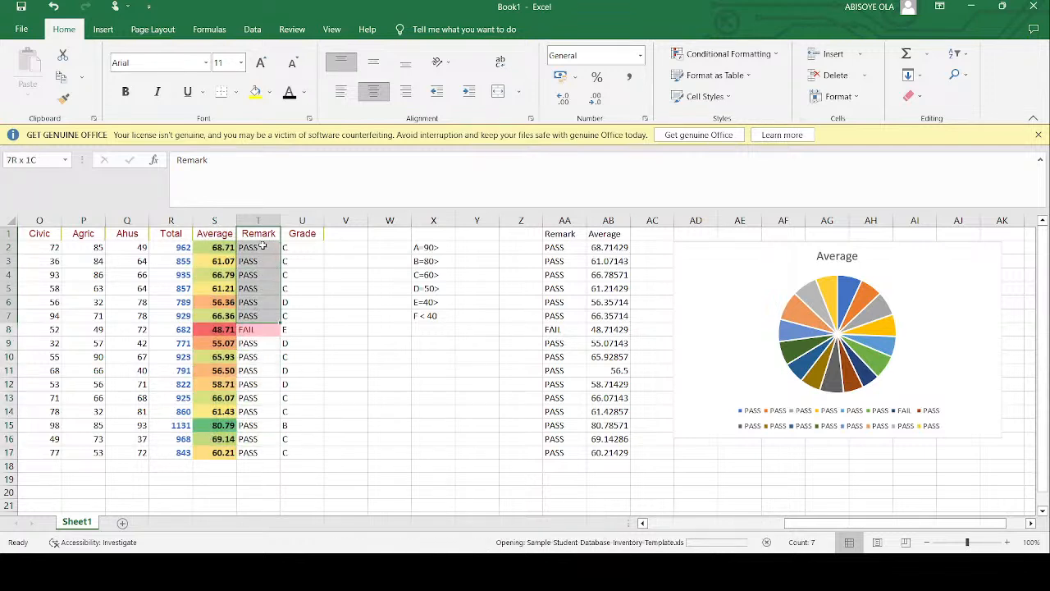
drag(264, 234, 264, 234)
drag(269, 444, 266, 455)
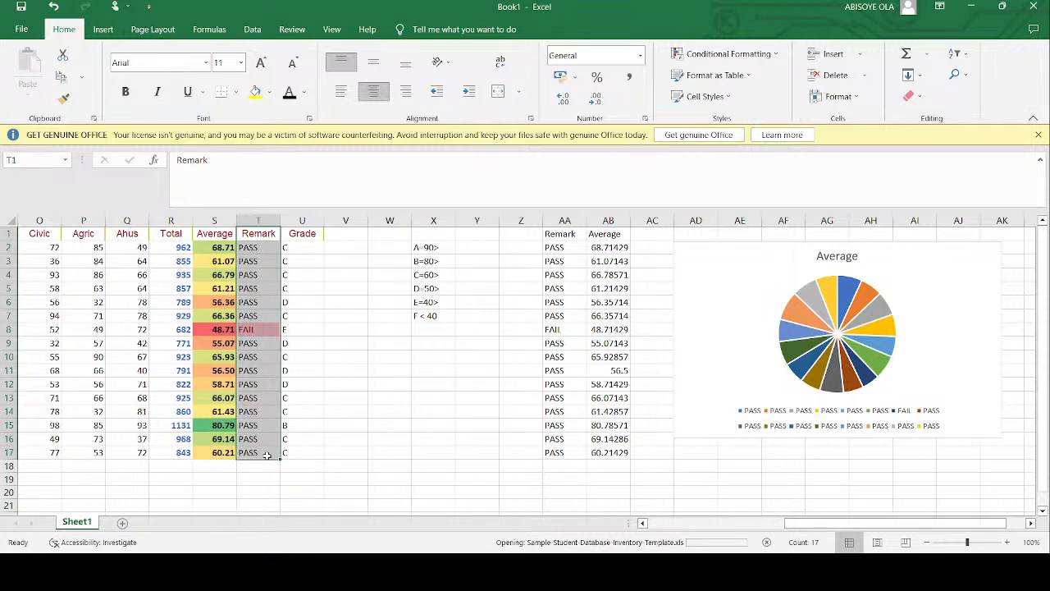
drag(214, 233, 217, 456)
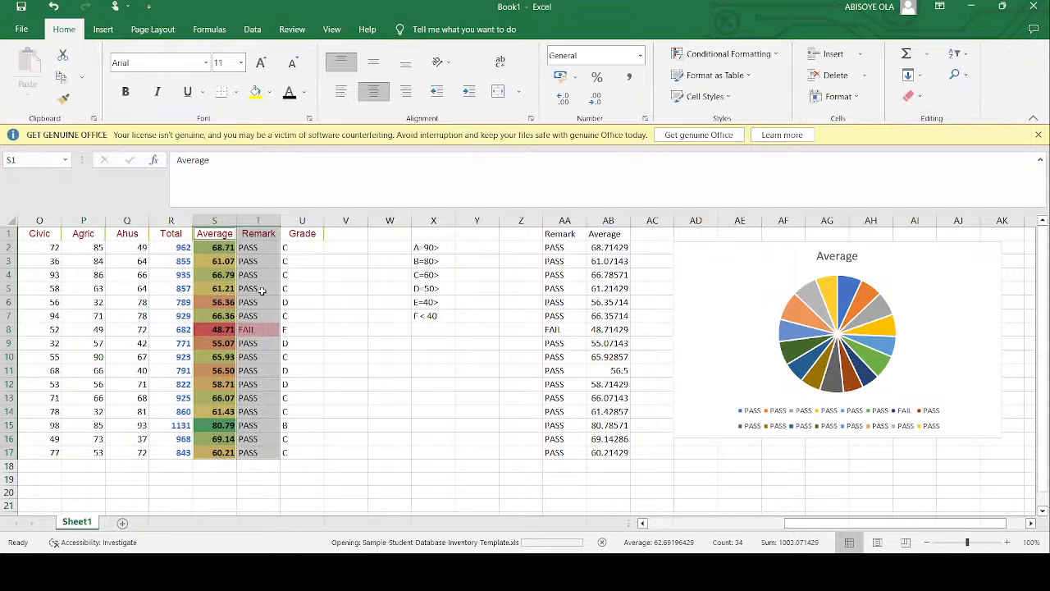
click(103, 29)
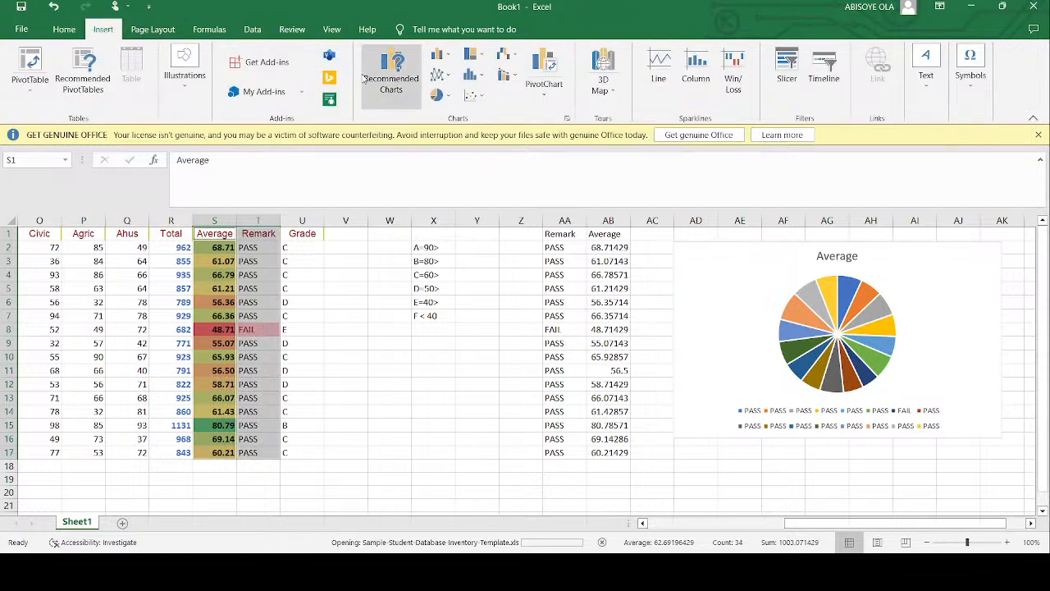
click(438, 95)
click(445, 147)
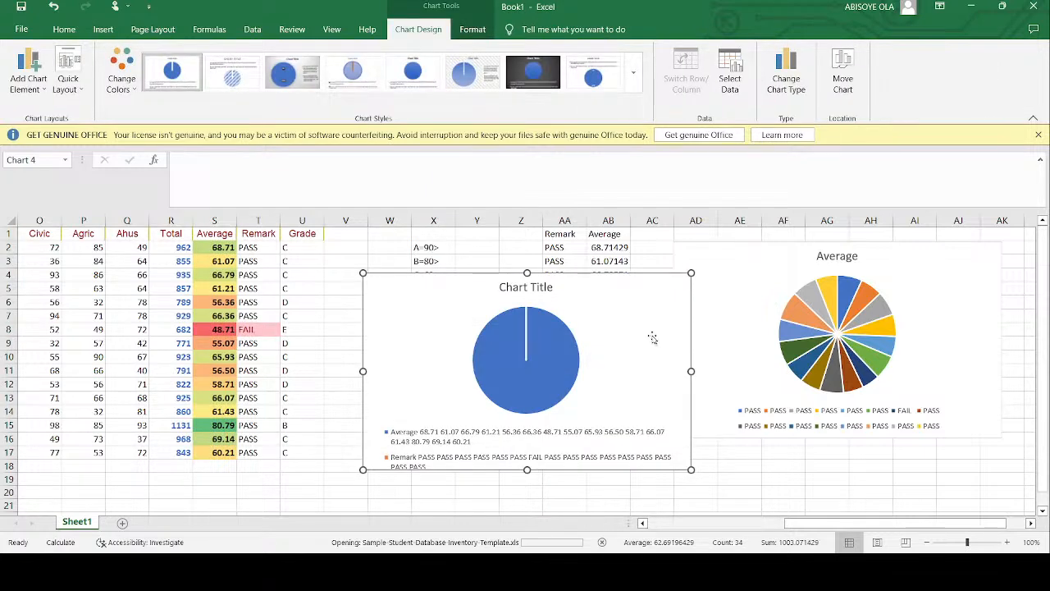
key(Delete)
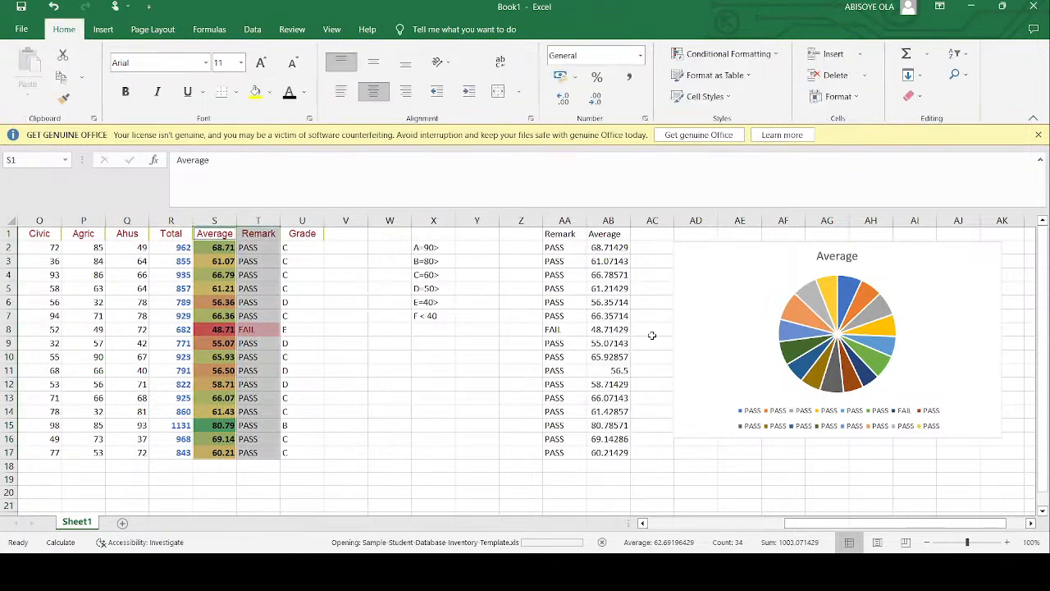
- Move the Average pie chart to its own chart sheet and add value data labels to its slices
click(742, 278)
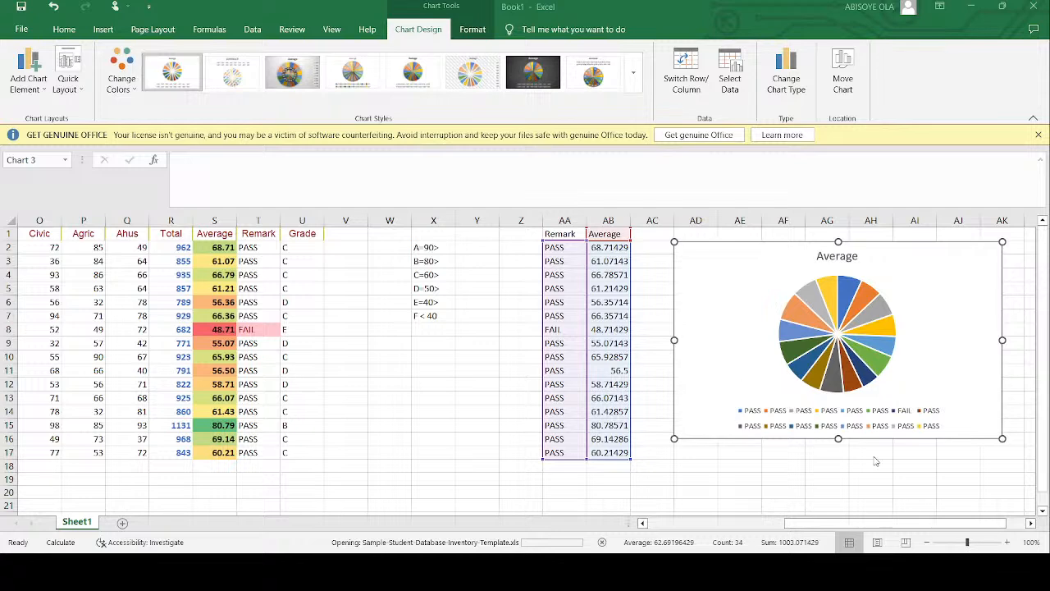
key(F11)
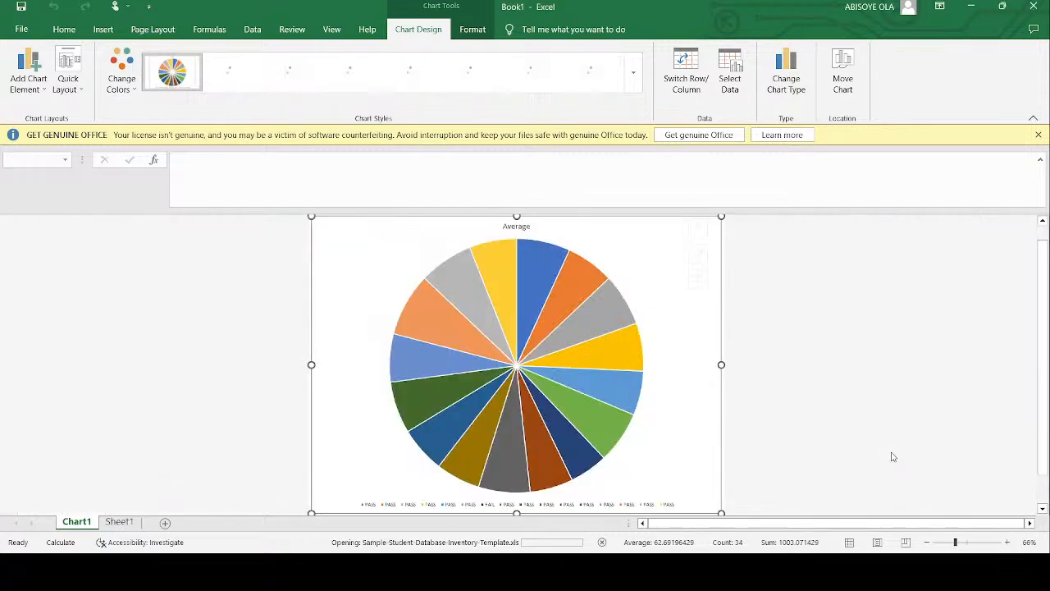
click(595, 287)
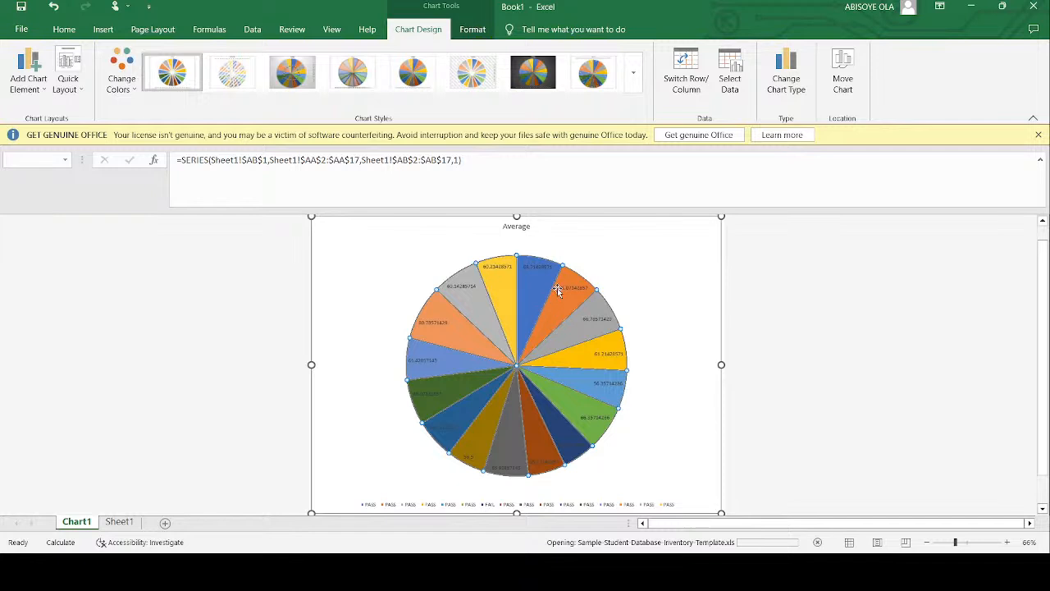
click(562, 289)
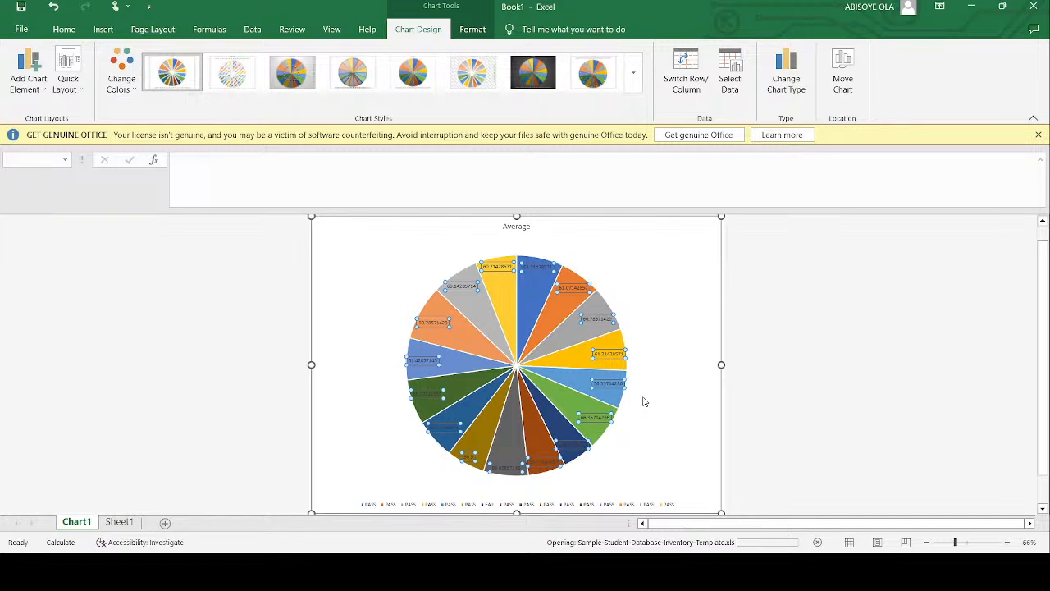
double_click(607, 338)
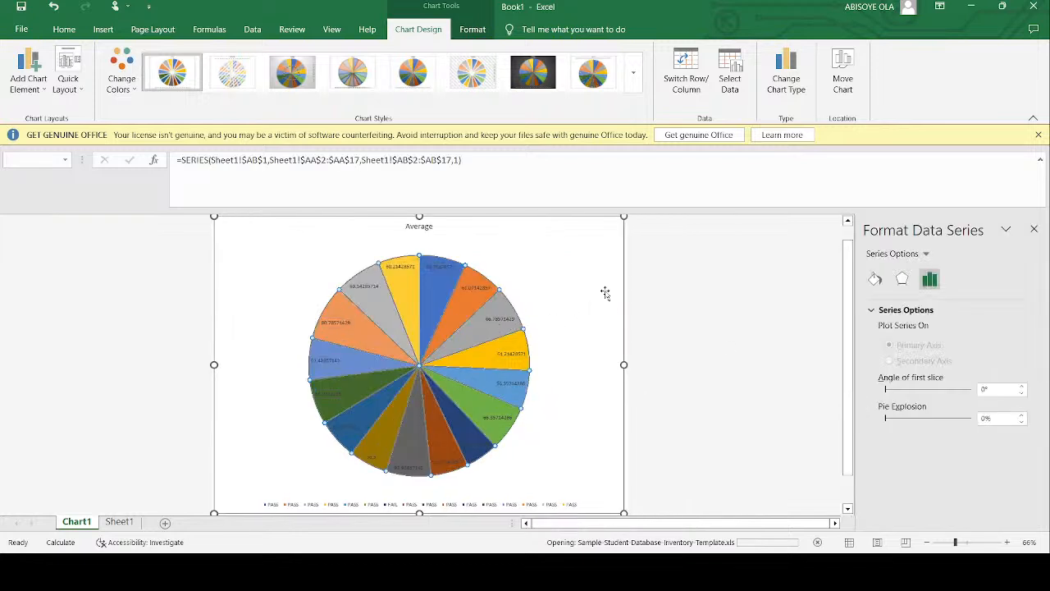
click(1033, 231)
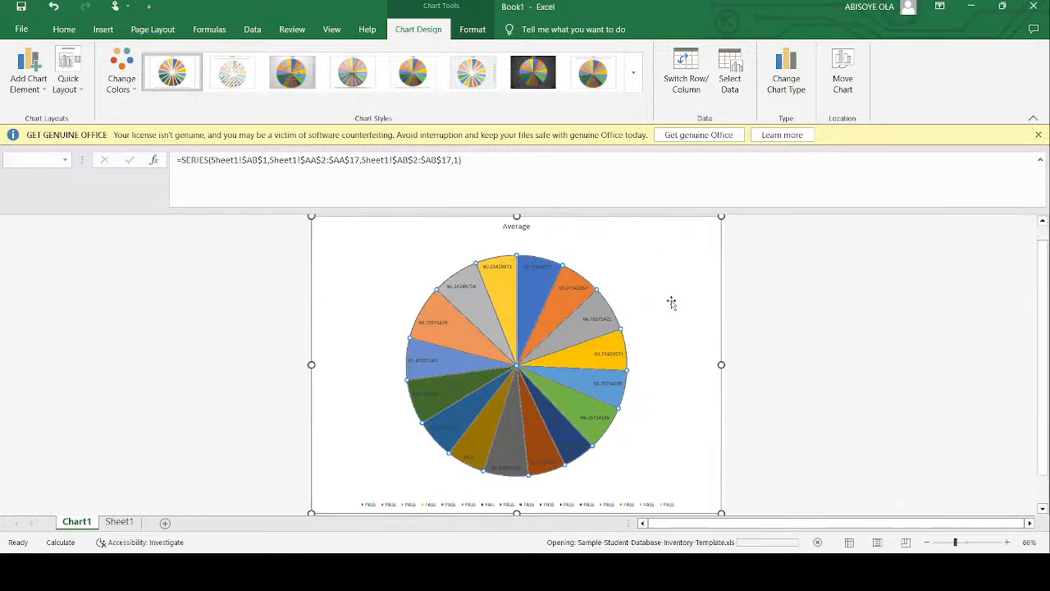
- Set the pie chart's data labels to include category name, legend key and percentage, positioned at Outside End
click(609, 320)
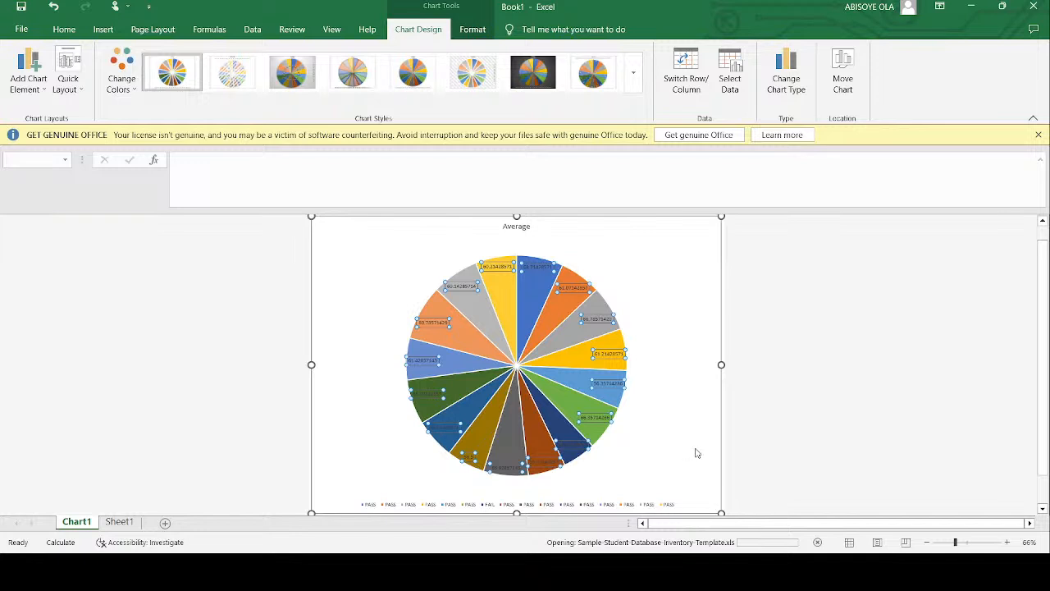
key(ctrl+1)
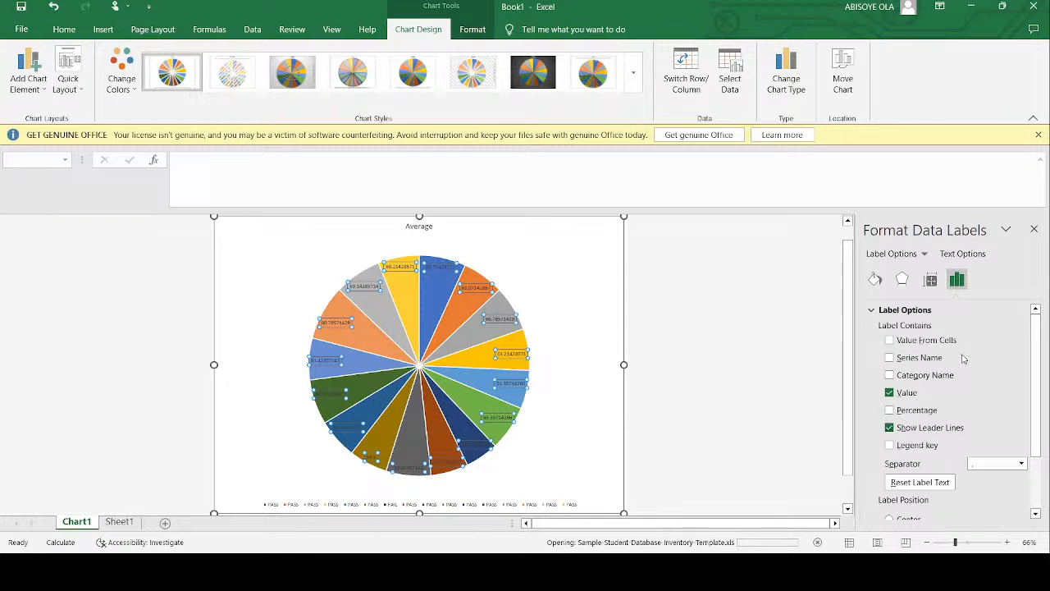
click(889, 375)
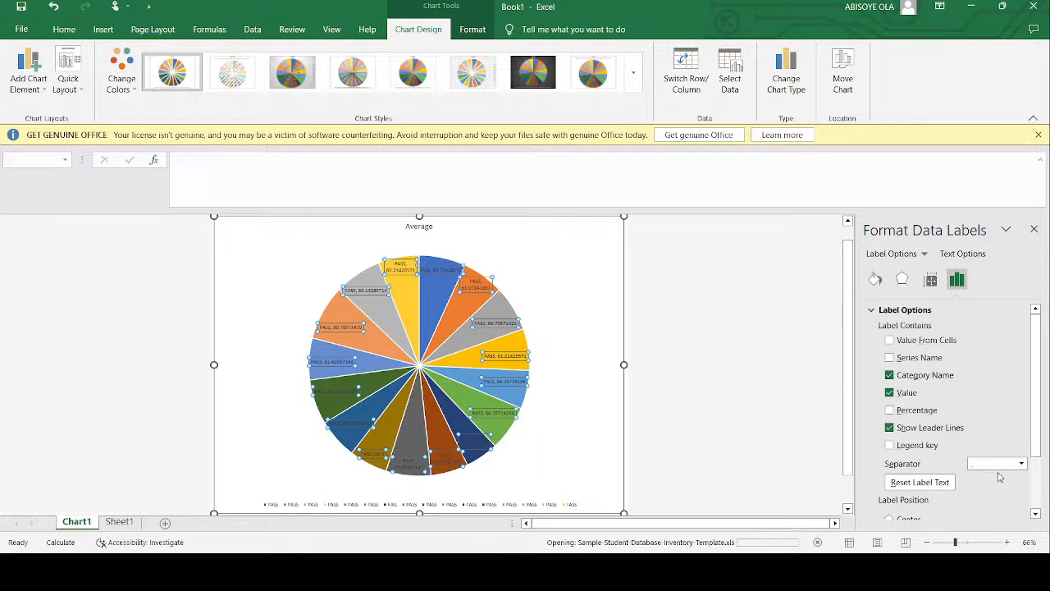
scroll(952, 488, down, 1)
scroll(948, 486, down, 1)
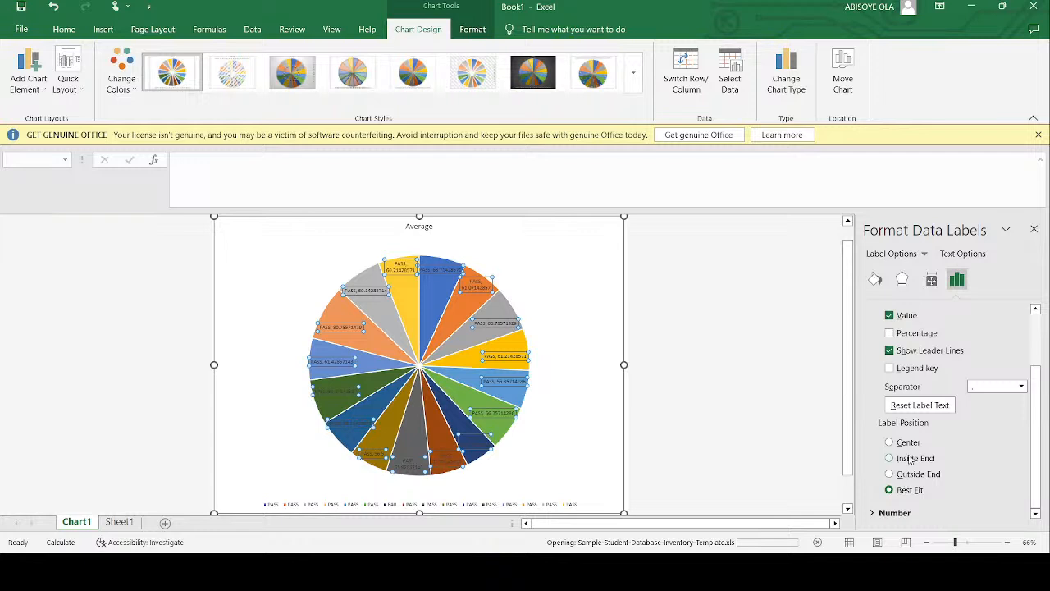
click(909, 474)
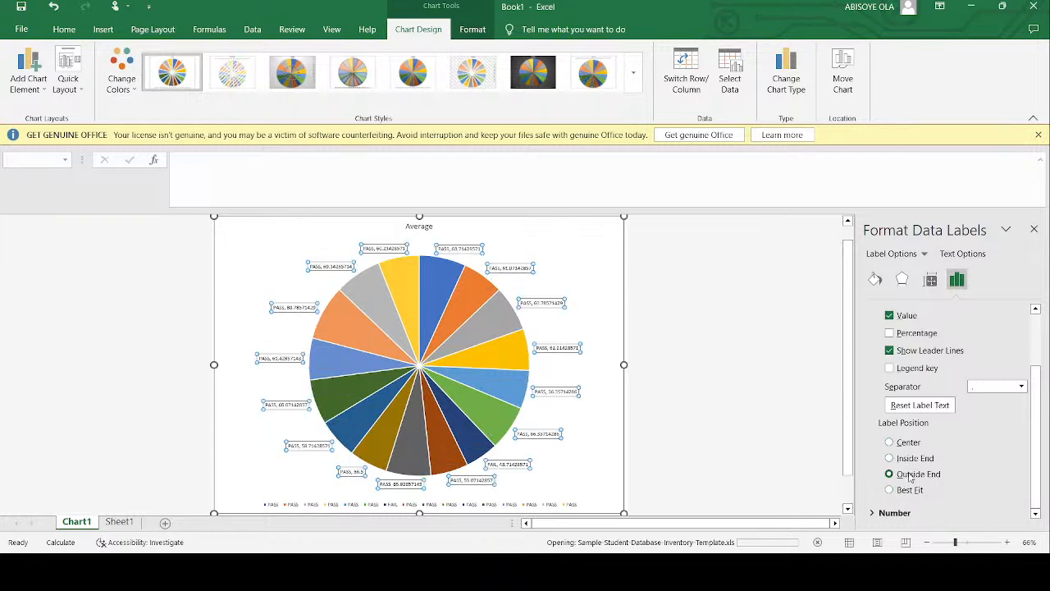
click(895, 371)
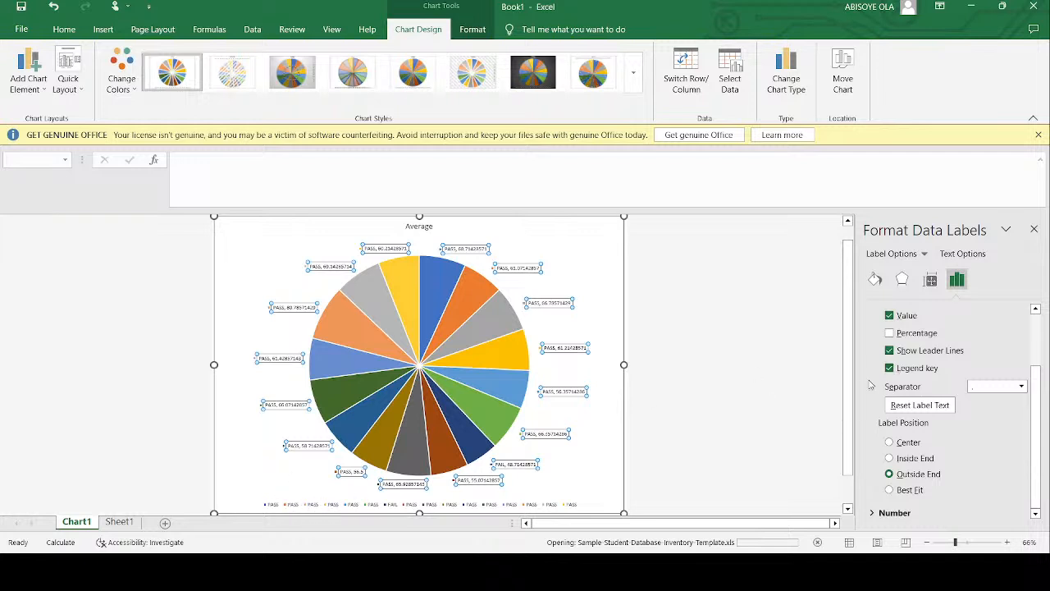
click(890, 333)
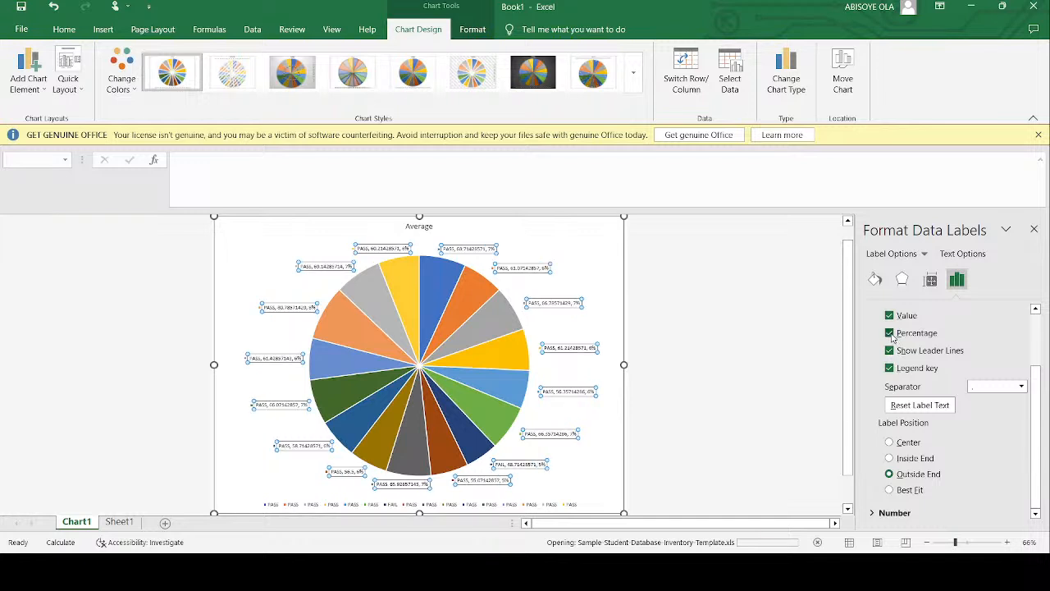
click(1034, 229)
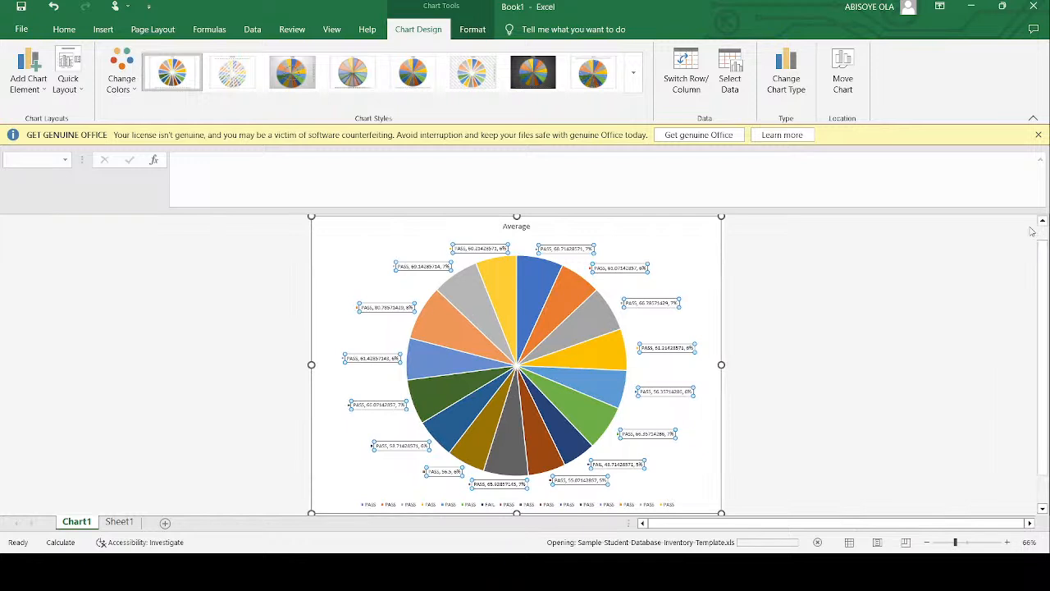
click(845, 273)
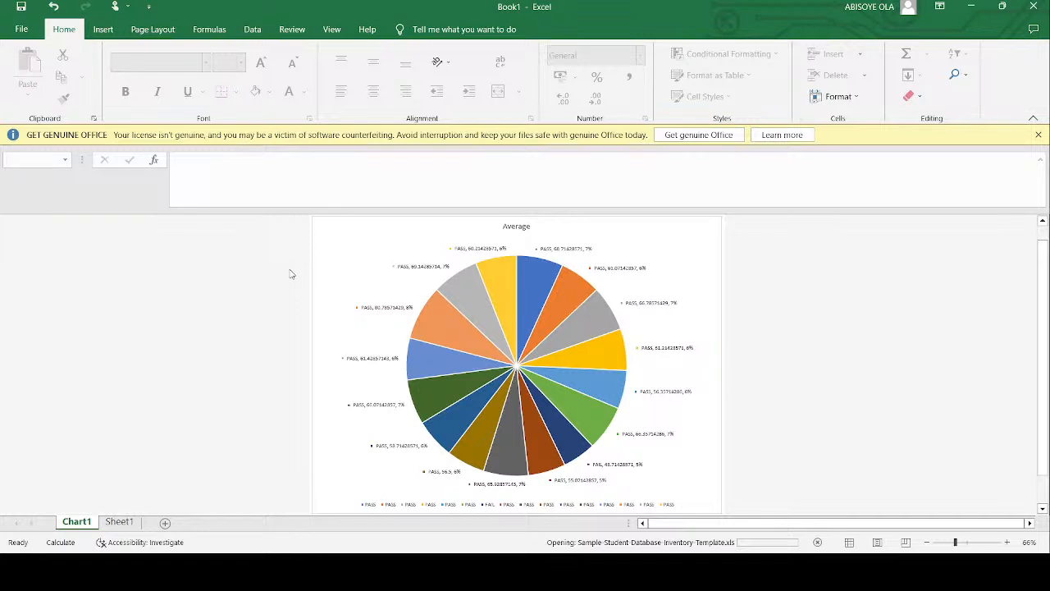
- Compare the labelled pie chart on its chart sheet with the student scores and remarks on Sheet1
click(109, 524)
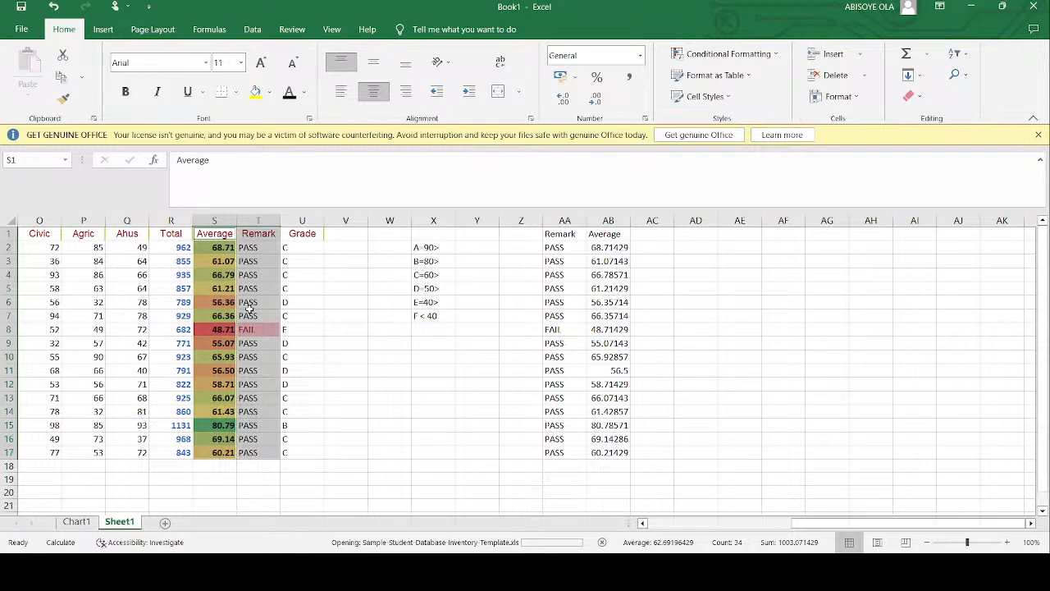
scroll(250, 306, left, 5)
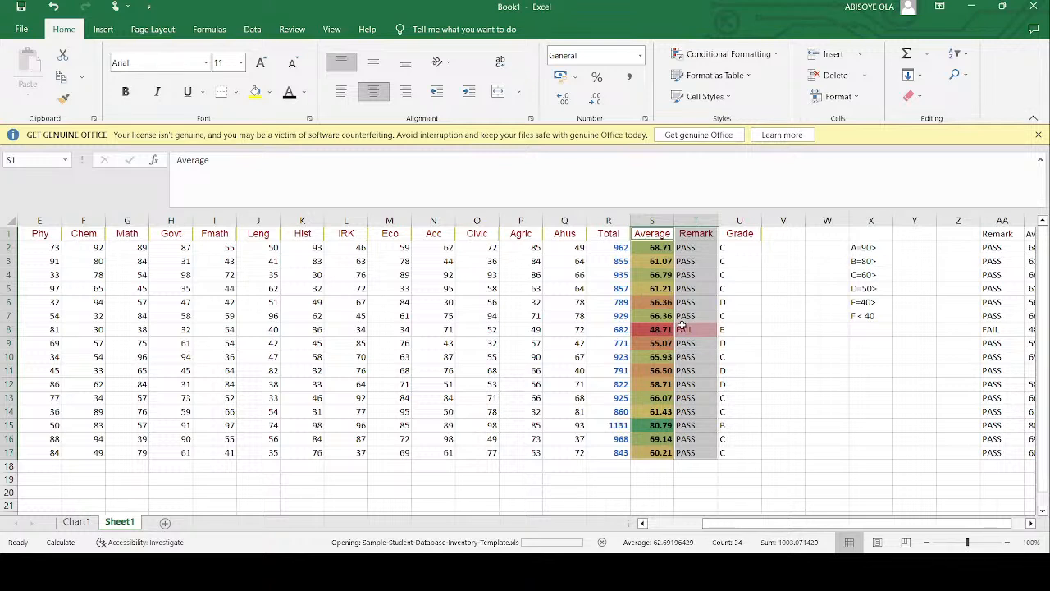
click(74, 525)
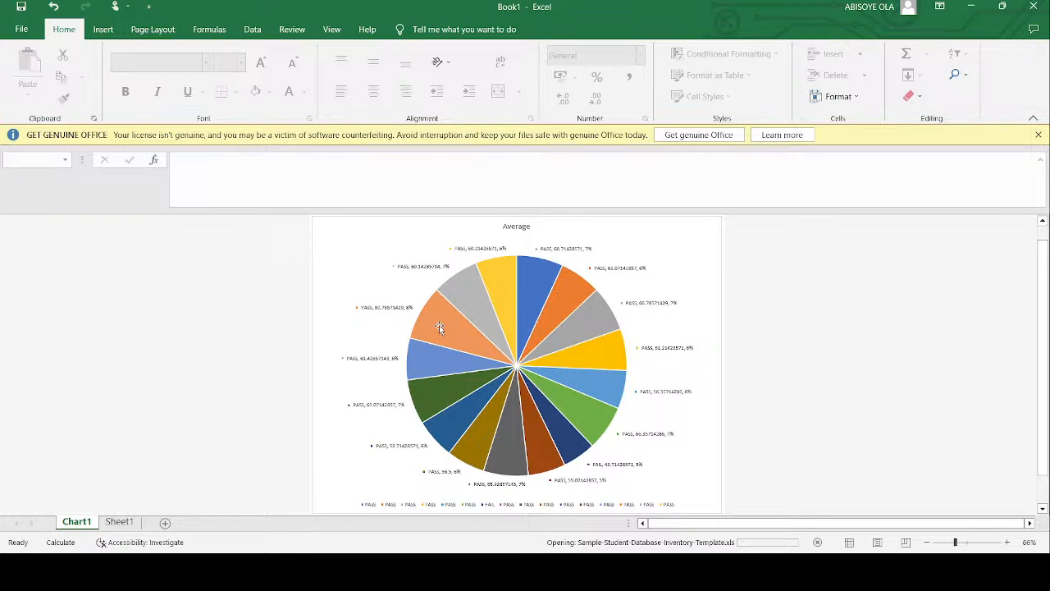
scroll(517, 339, down, 1)
scroll(517, 339, up, 2)
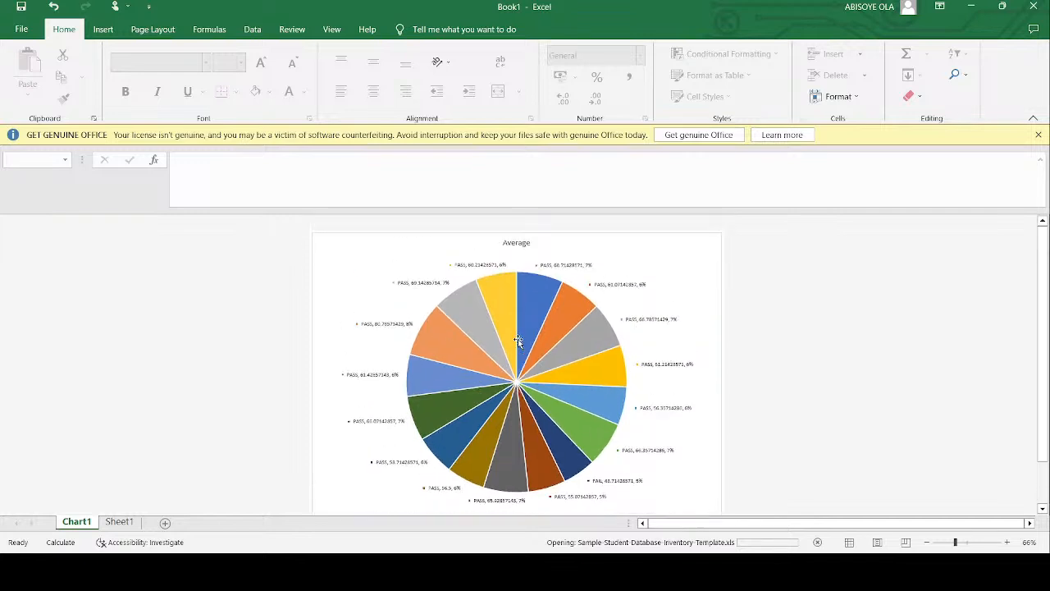
scroll(518, 339, down, 1)
scroll(517, 338, up, 1)
click(119, 521)
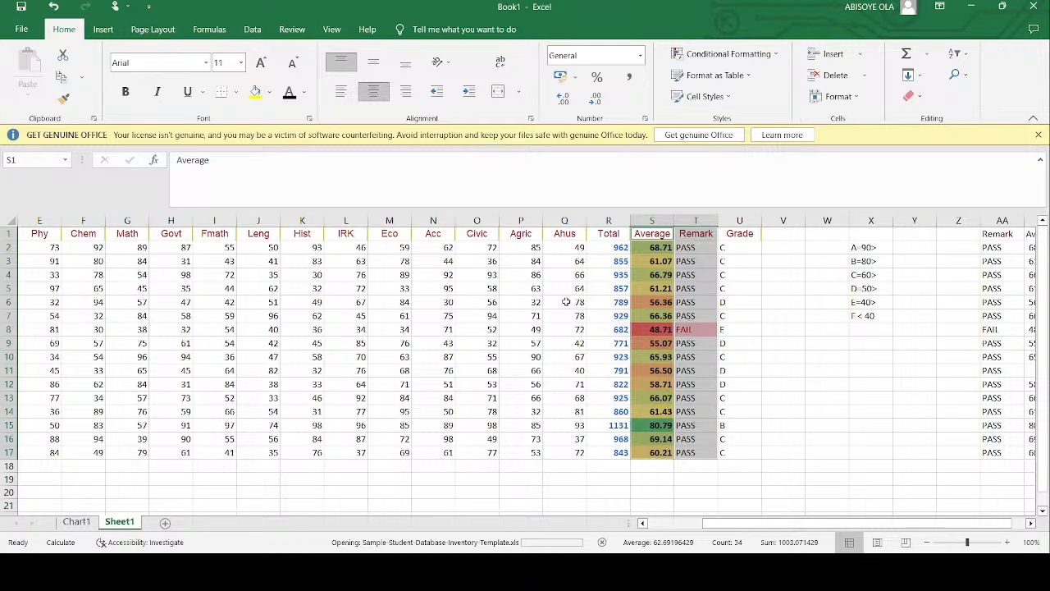
- Try to insert a column chart from the subject scores through the Remark column, D1:T17
click(252, 33)
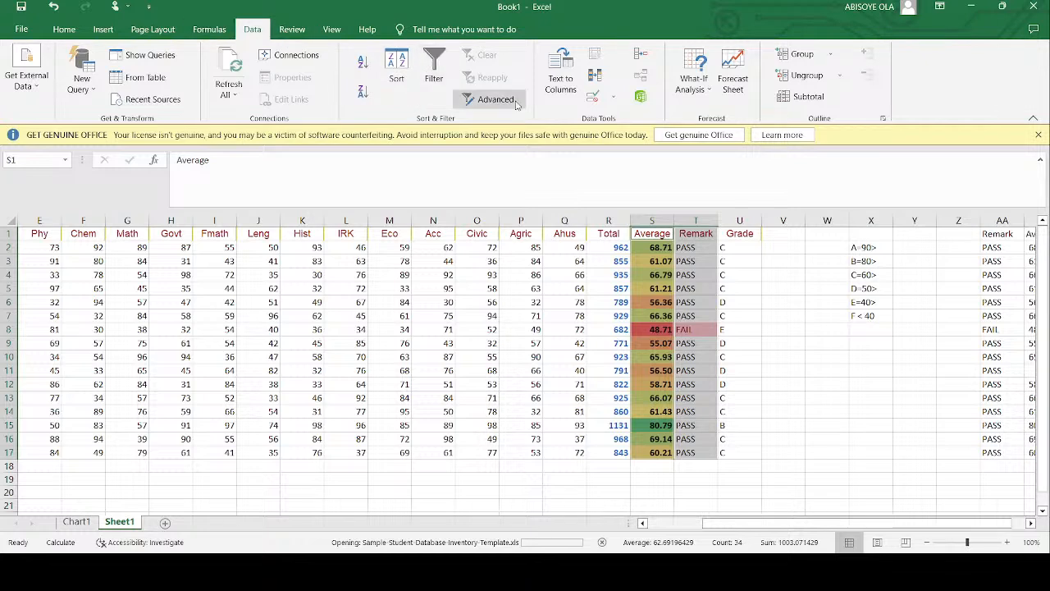
click(103, 31)
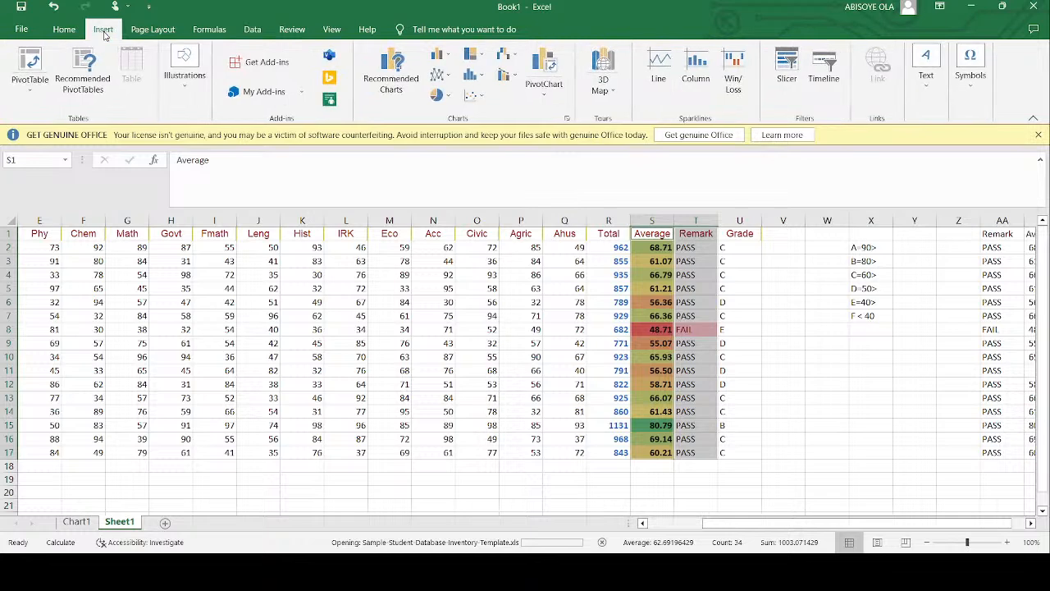
scroll(187, 295, left, 3)
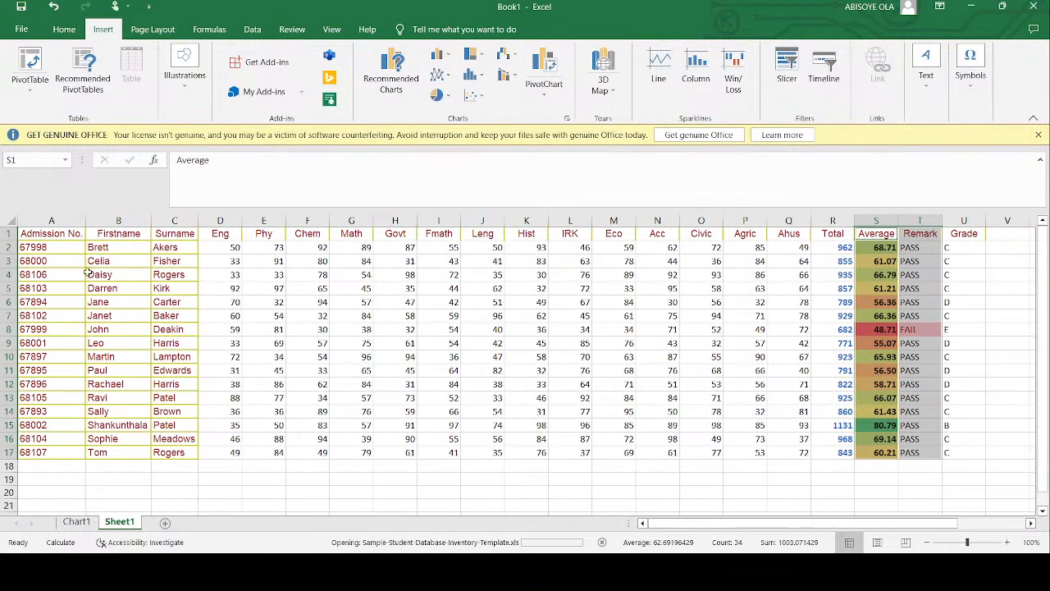
drag(71, 236, 693, 423)
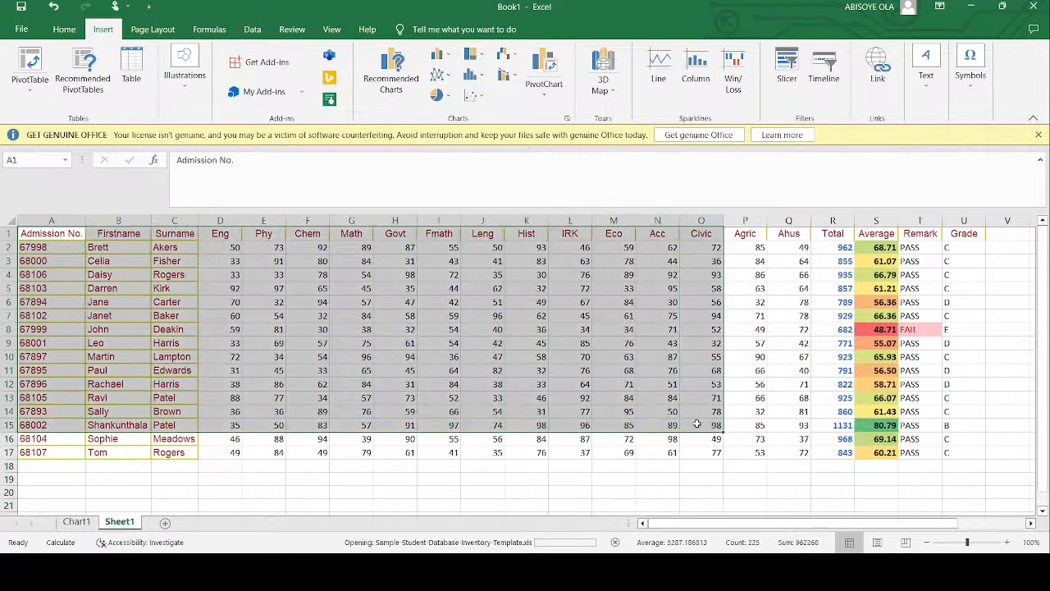
shift+click(954, 454)
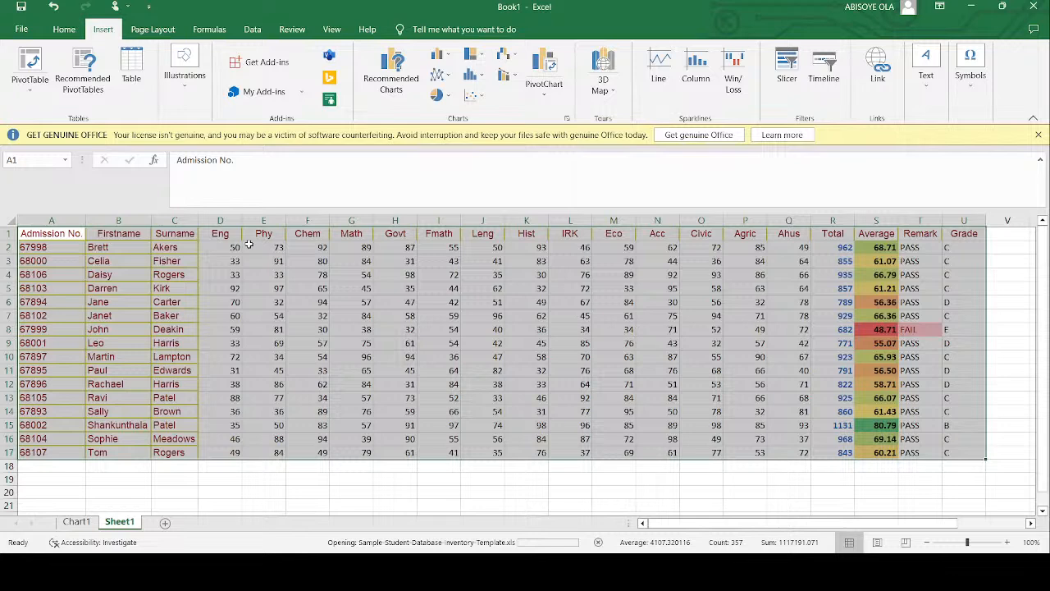
mouse_move(225, 236)
mouse_down()
mouse_move(808, 361)
mouse_move(870, 410)
mouse_move(873, 453)
mouse_move(943, 453)
mouse_move(378, 320)
mouse_move(251, 273)
mouse_move(231, 261)
mouse_move(228, 235)
mouse_up()
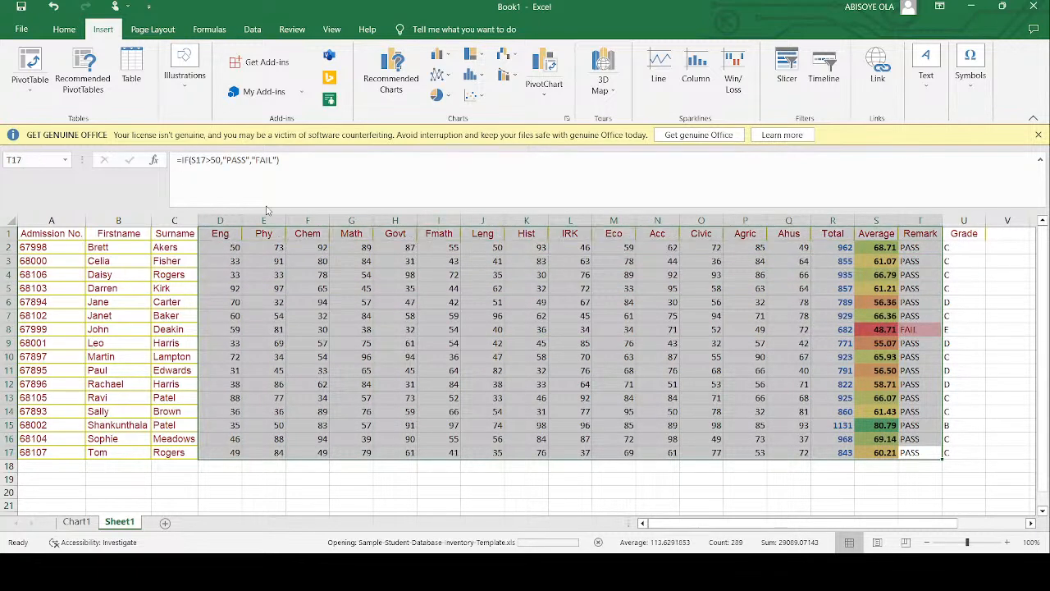
click(451, 60)
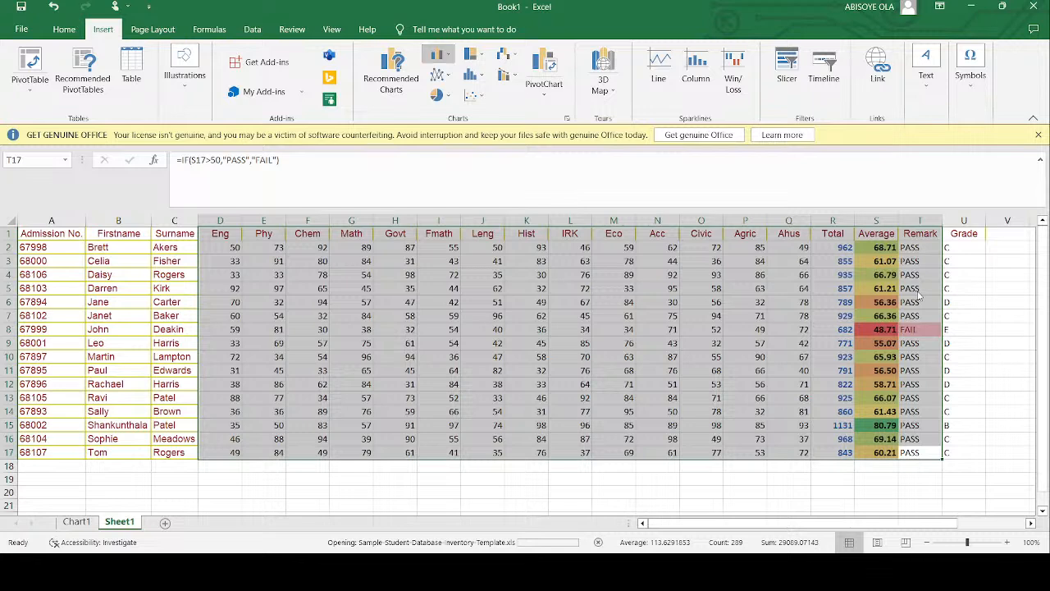
click(917, 292)
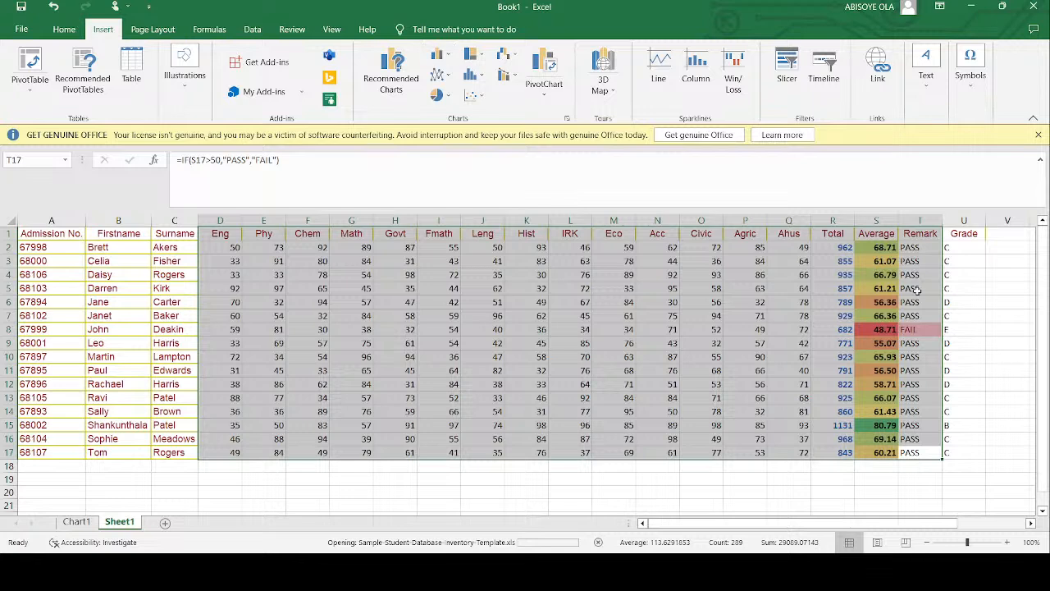
- Copy D1:T17 into the empty area starting at E25, and move the copied Remark column to D25:D41, ahead of Eng
key(ctrl+c)
scroll(758, 270, down, 7)
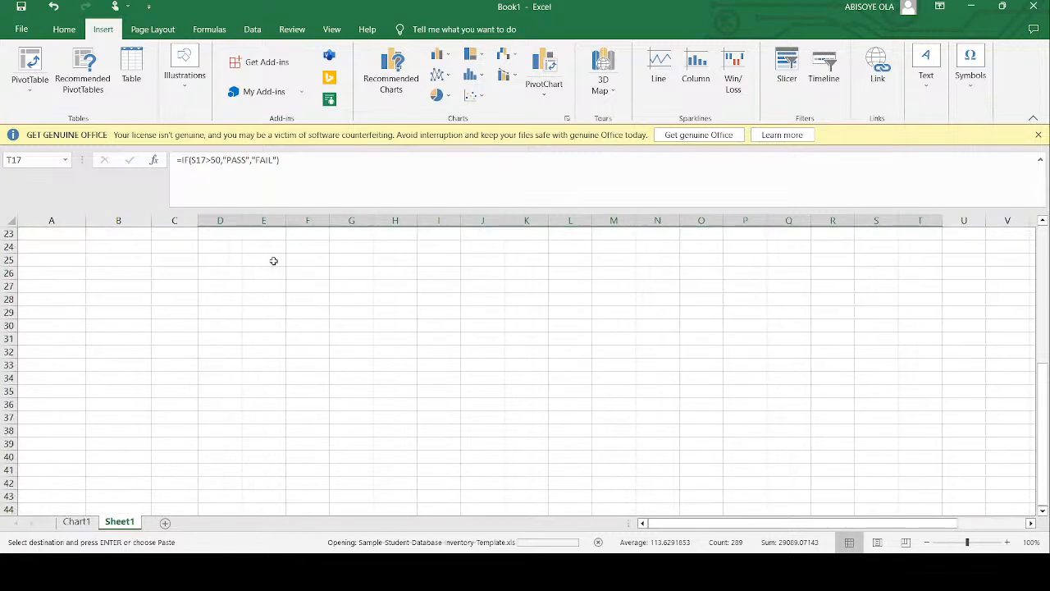
click(258, 261)
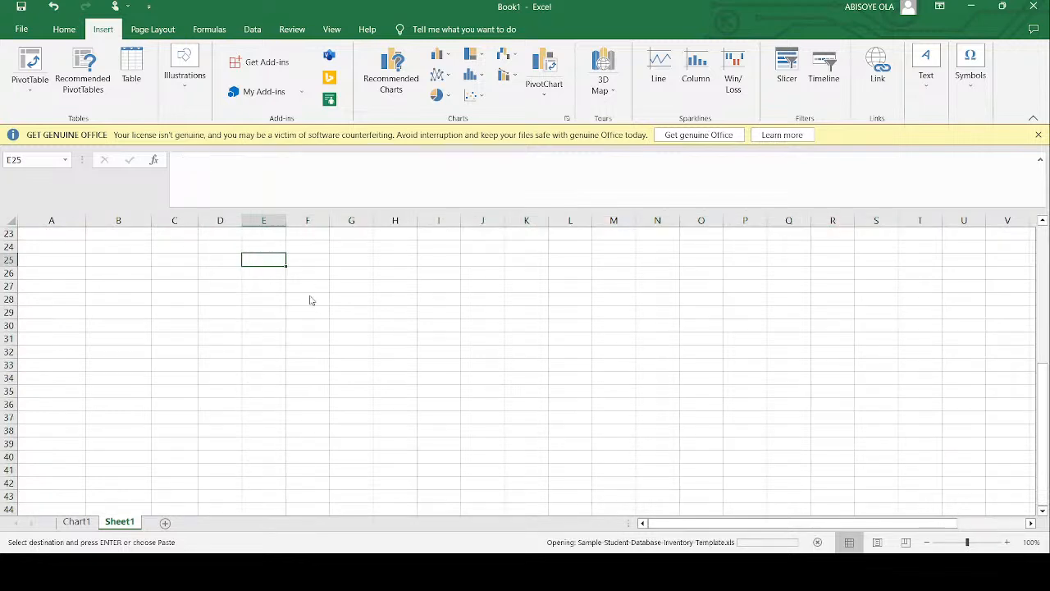
key(ctrl+v)
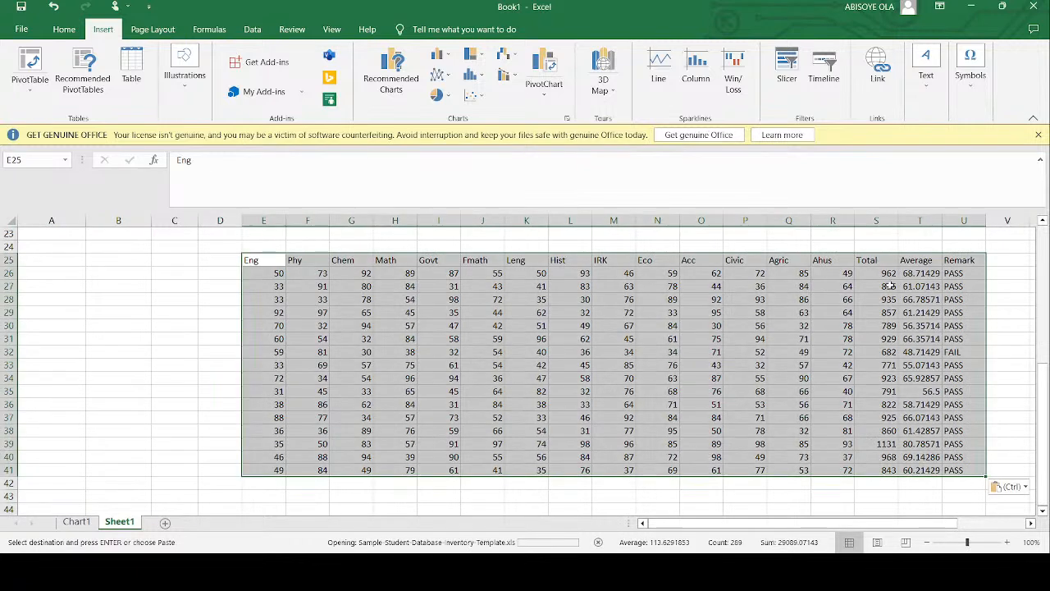
click(963, 261)
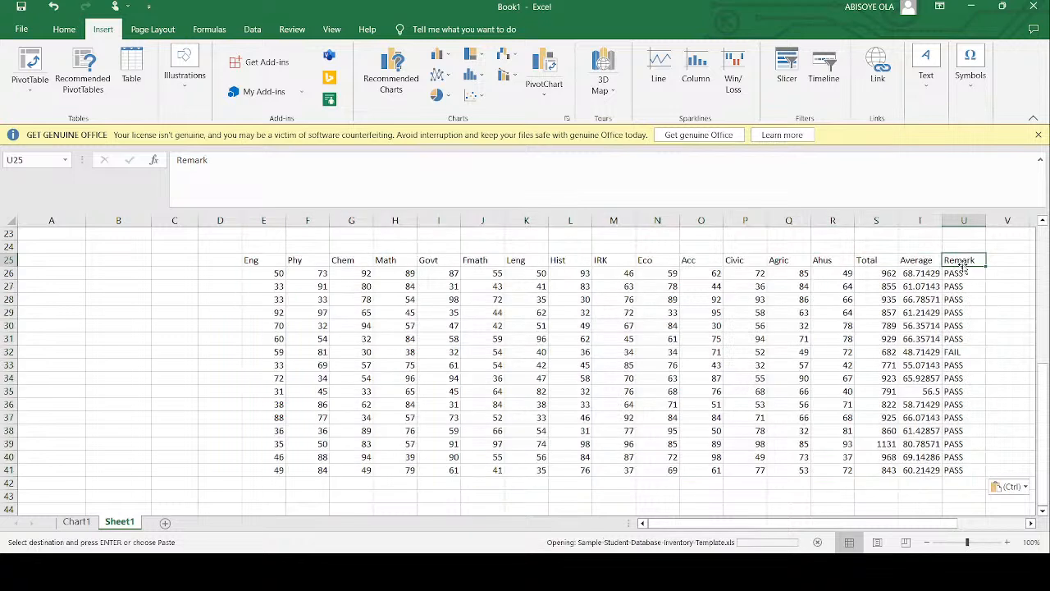
drag(963, 264, 960, 466)
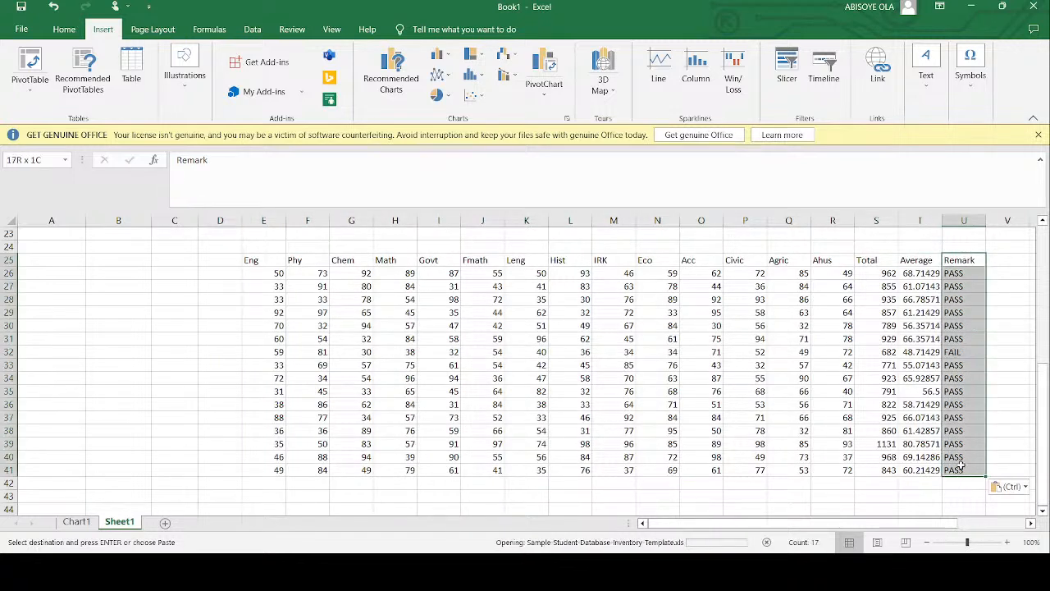
drag(943, 256, 233, 265)
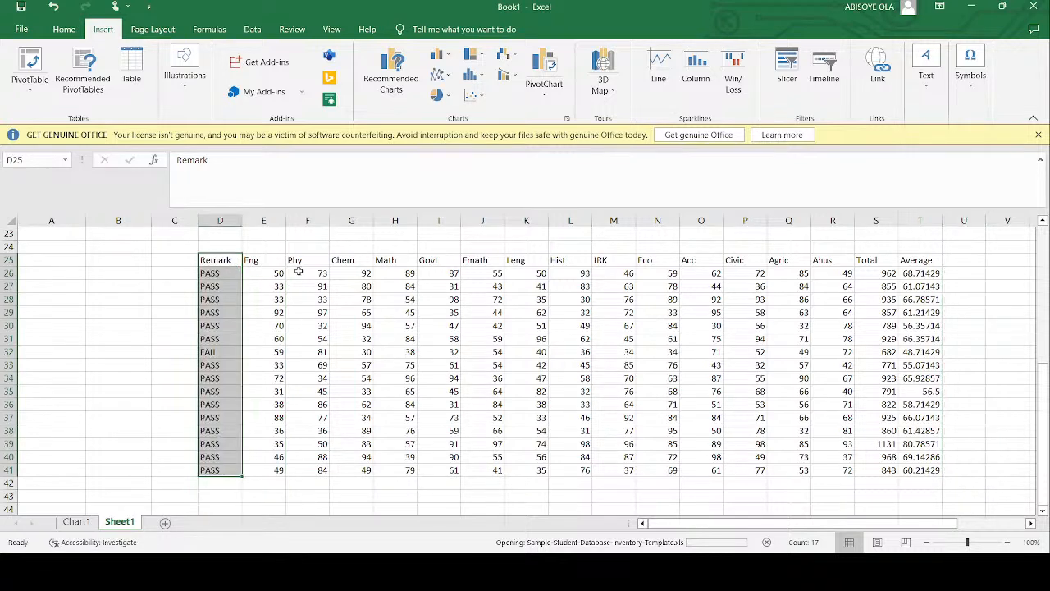
- Insert a clustered column chart from the copied table D25:T41
click(231, 260)
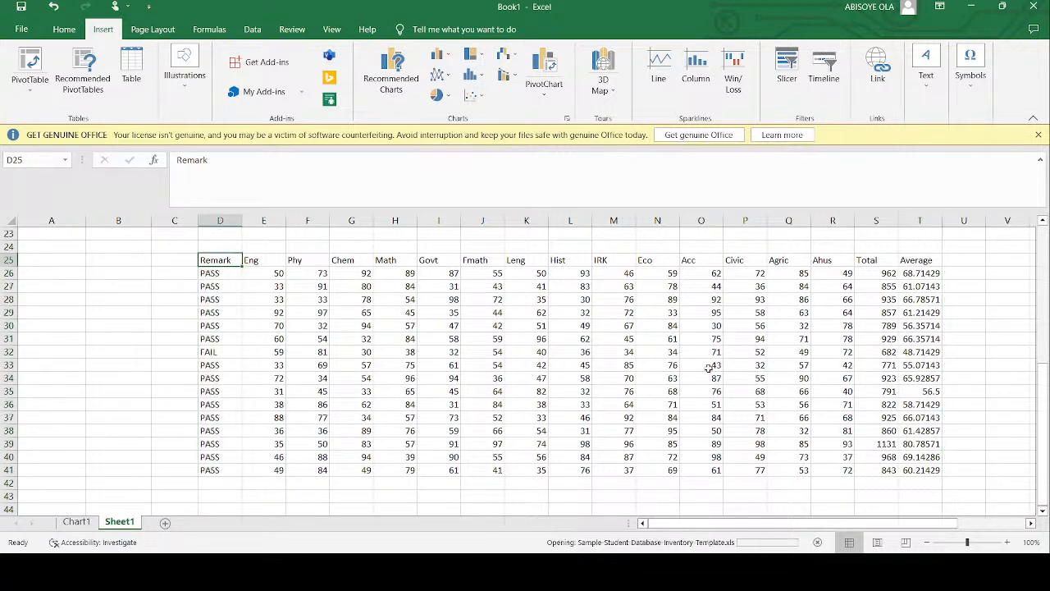
shift+click(912, 465)
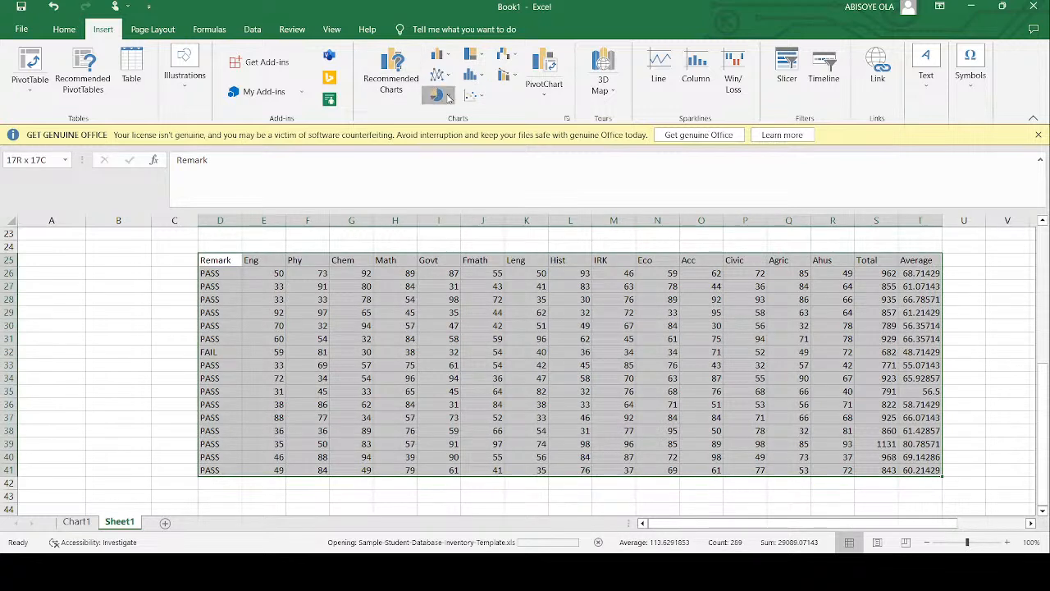
key(alt+F1)
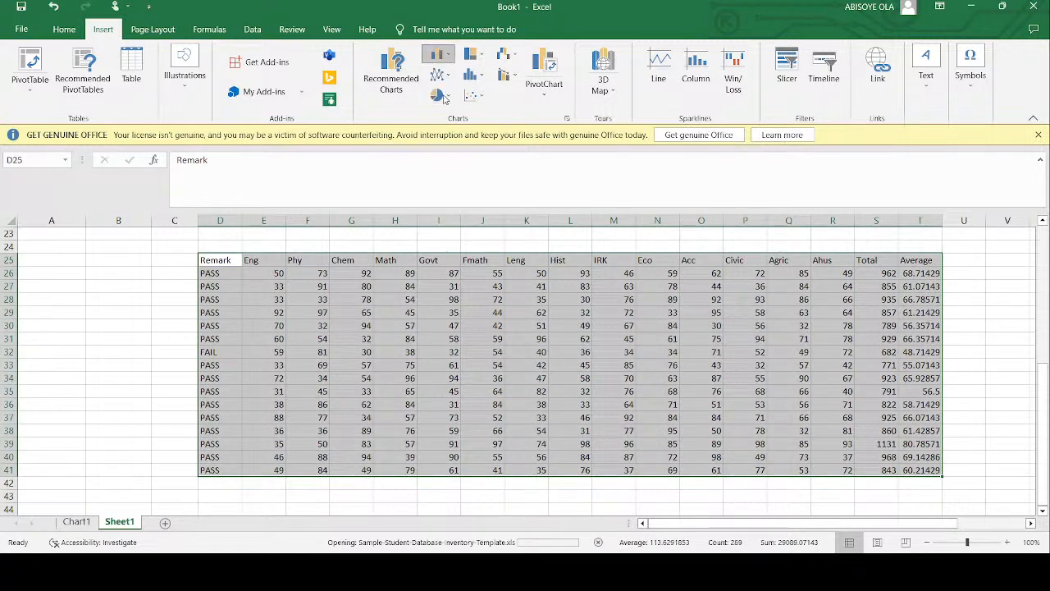
click(584, 343)
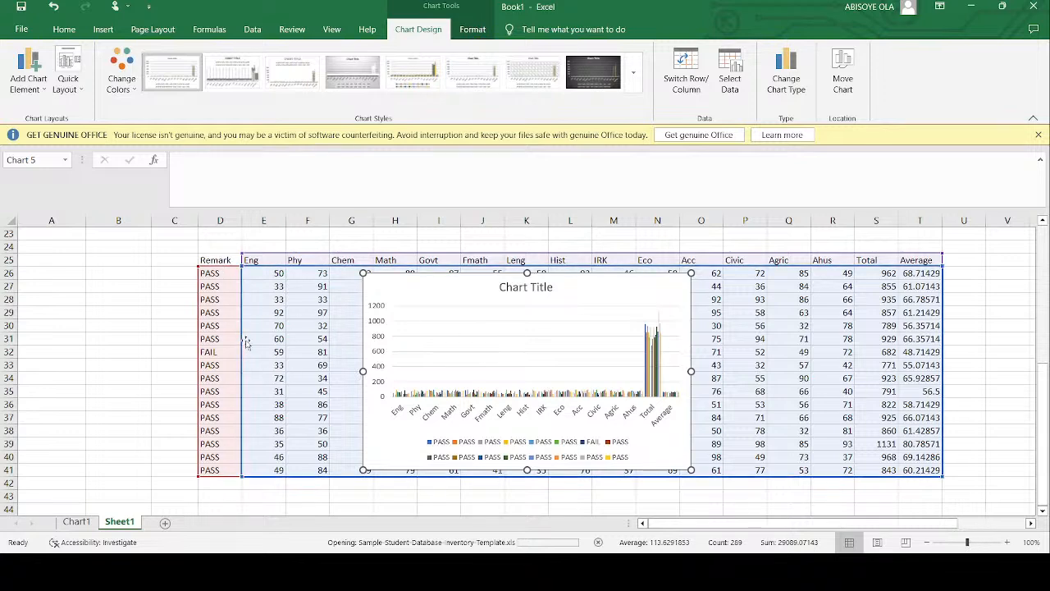
- Undo the column chart, the Remark column move and the pasted copy of the table
key(ctrl+z)
key(ctrl+z)
key(ctrl+z)
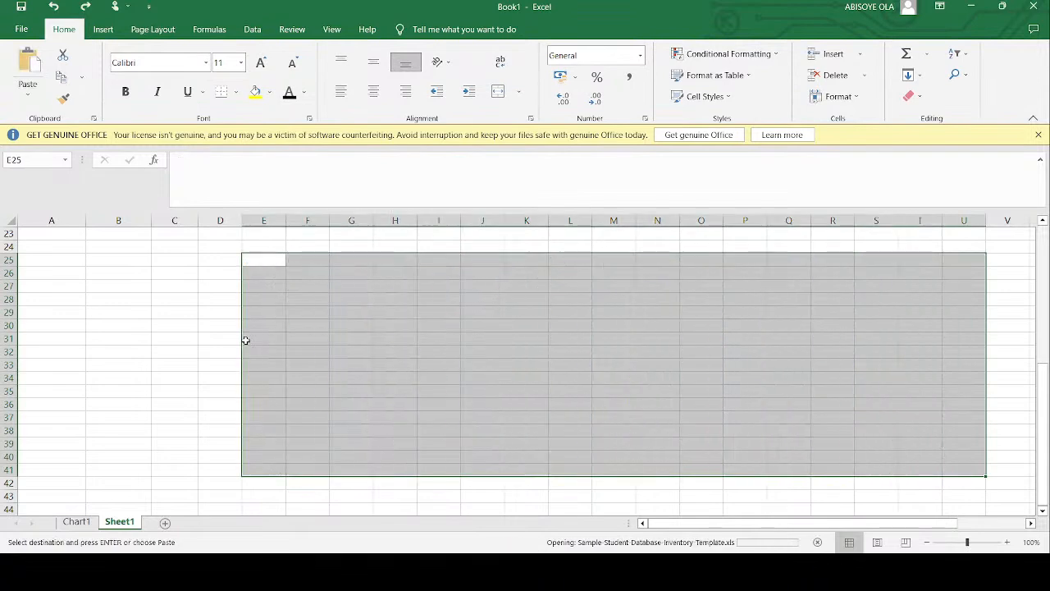
- Create a column chart of the Eng to Average data, D1:S17, on its own chart sheet and change it to 3-D stacked columns
scroll(244, 340, up, 7)
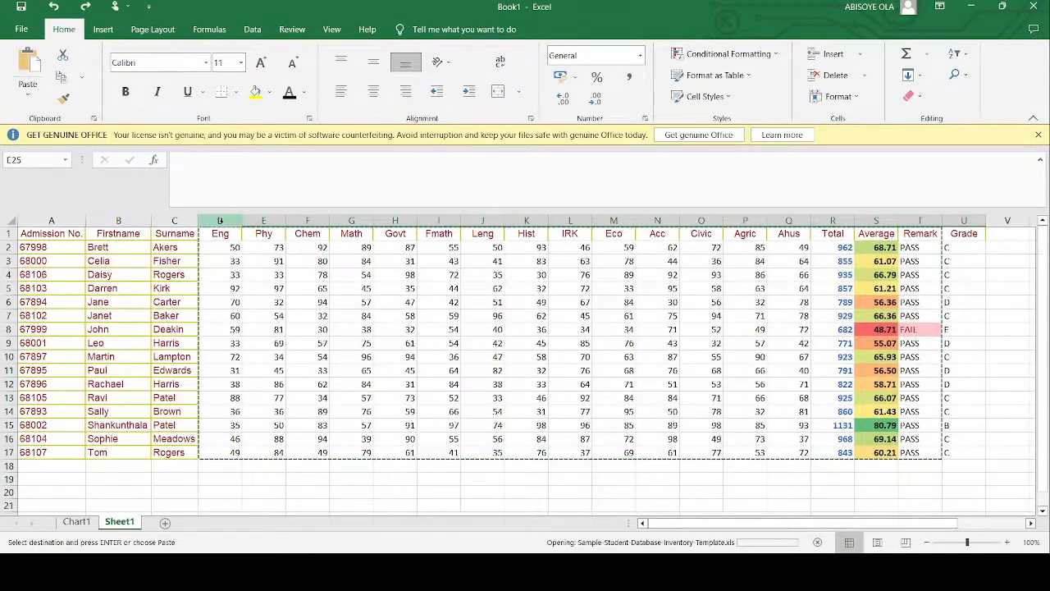
drag(224, 235, 878, 452)
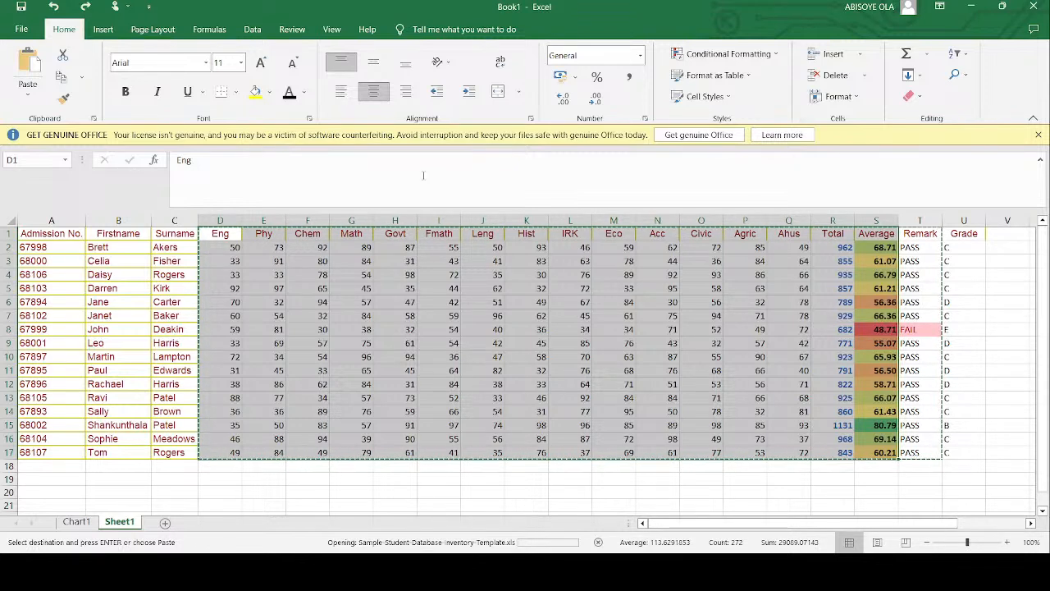
click(103, 29)
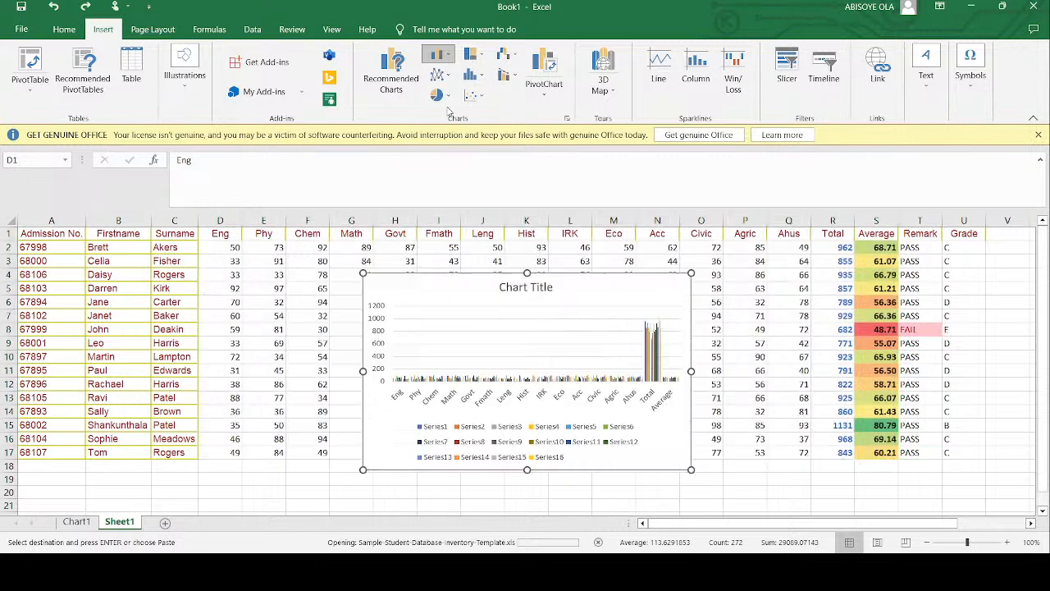
click(447, 108)
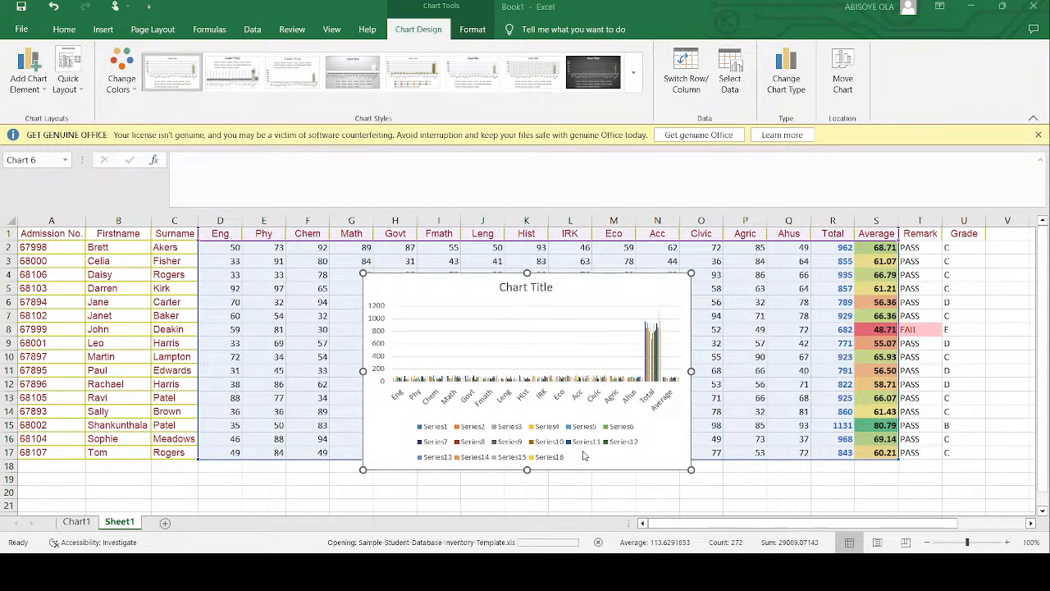
key(F11)
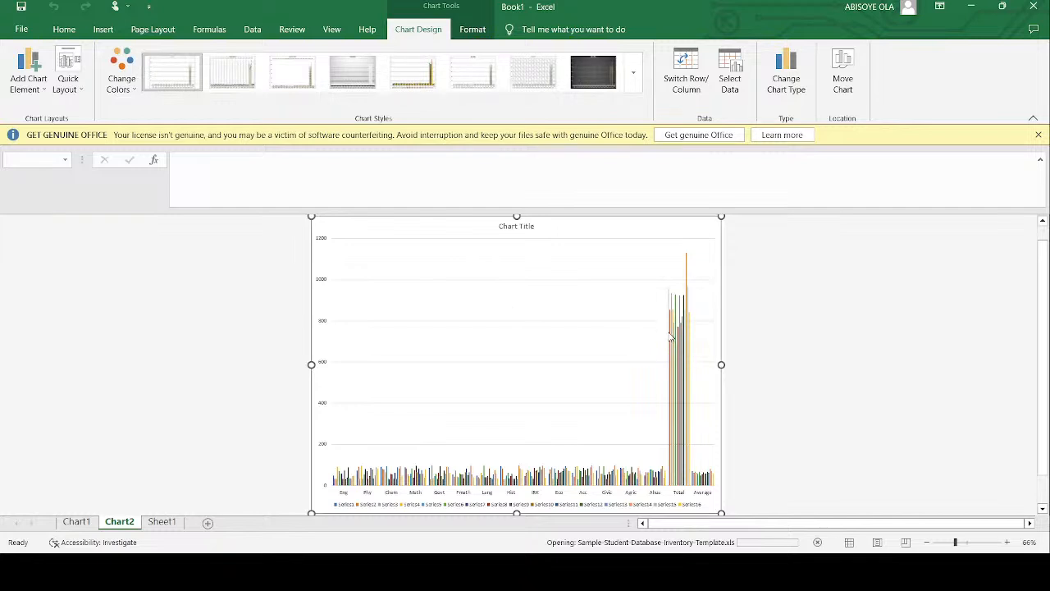
click(670, 337)
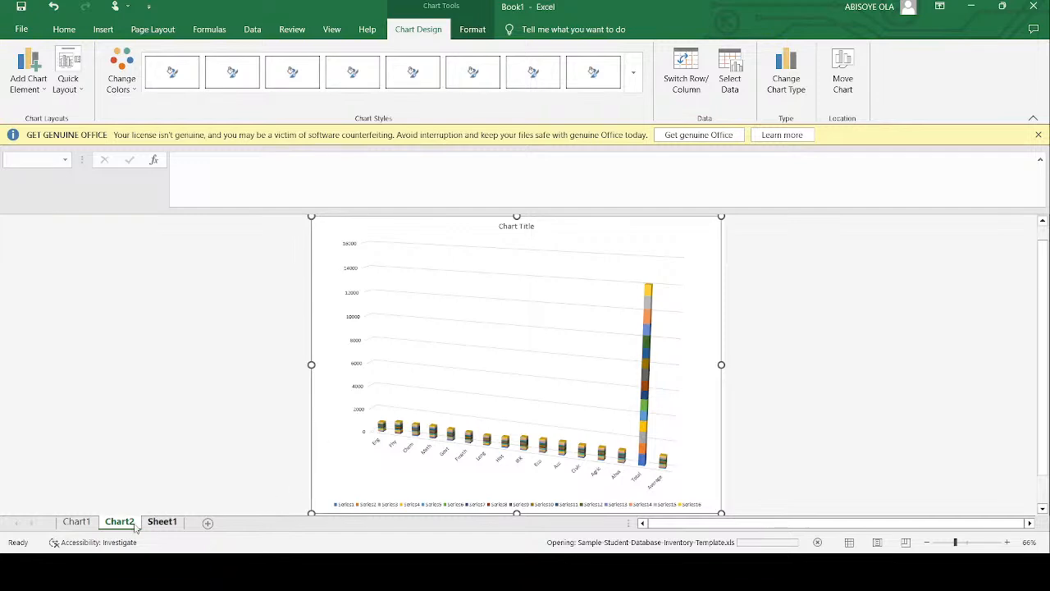
- Insert a new column between Eng and Phy on Sheet1 and head it GRADE in E1
click(160, 522)
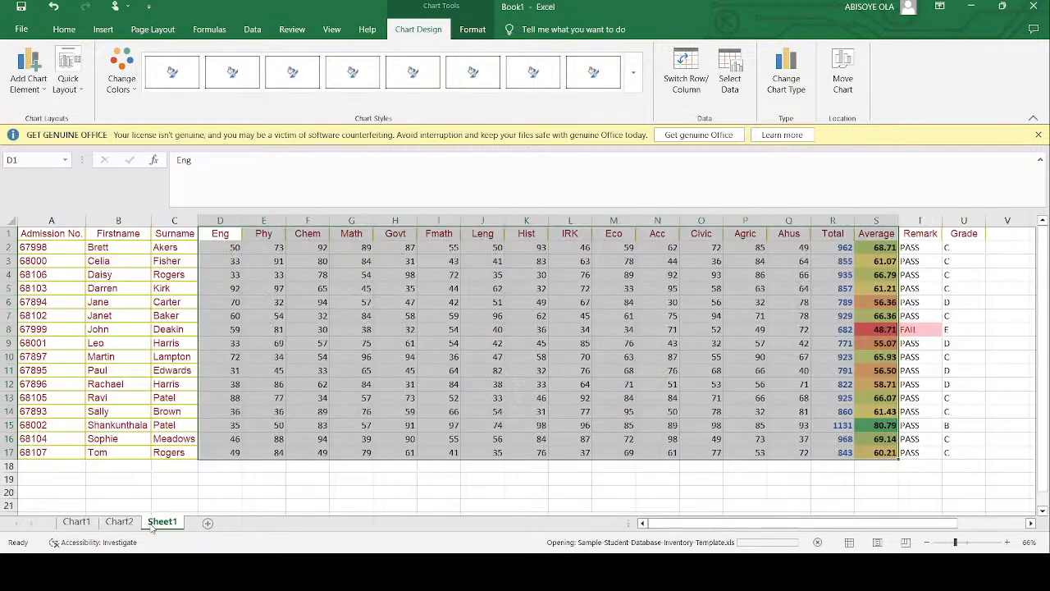
click(256, 344)
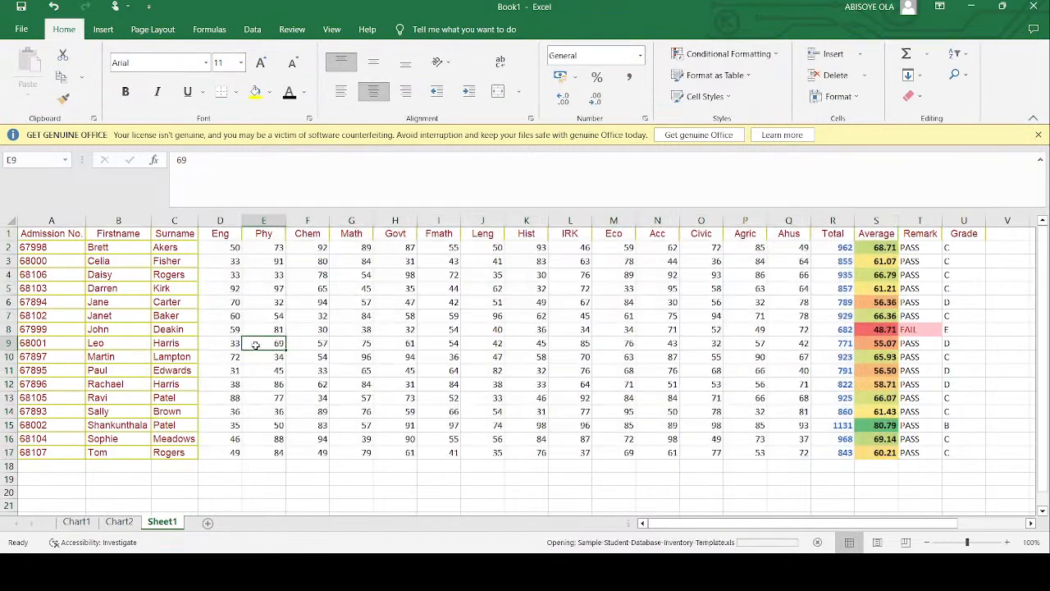
click(220, 234)
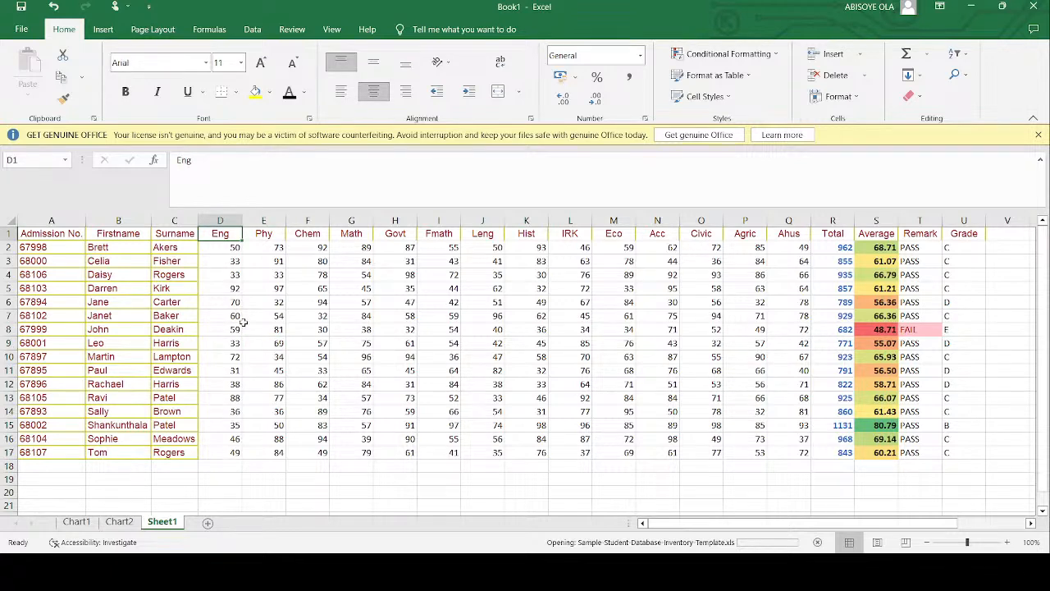
click(253, 220)
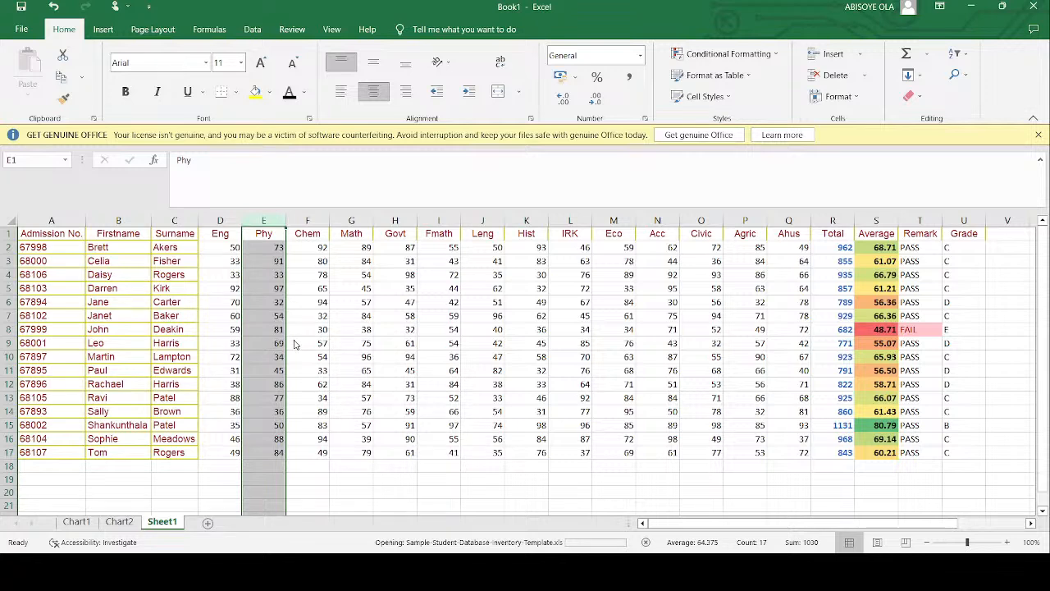
key(ctrl+shift+plus)
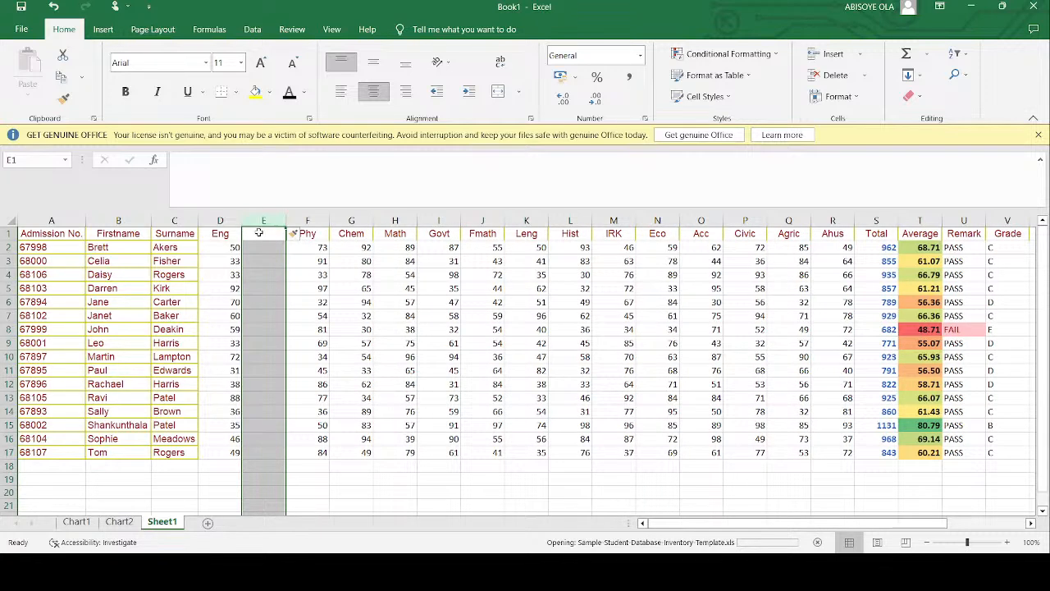
click(258, 233)
text(GRADE)
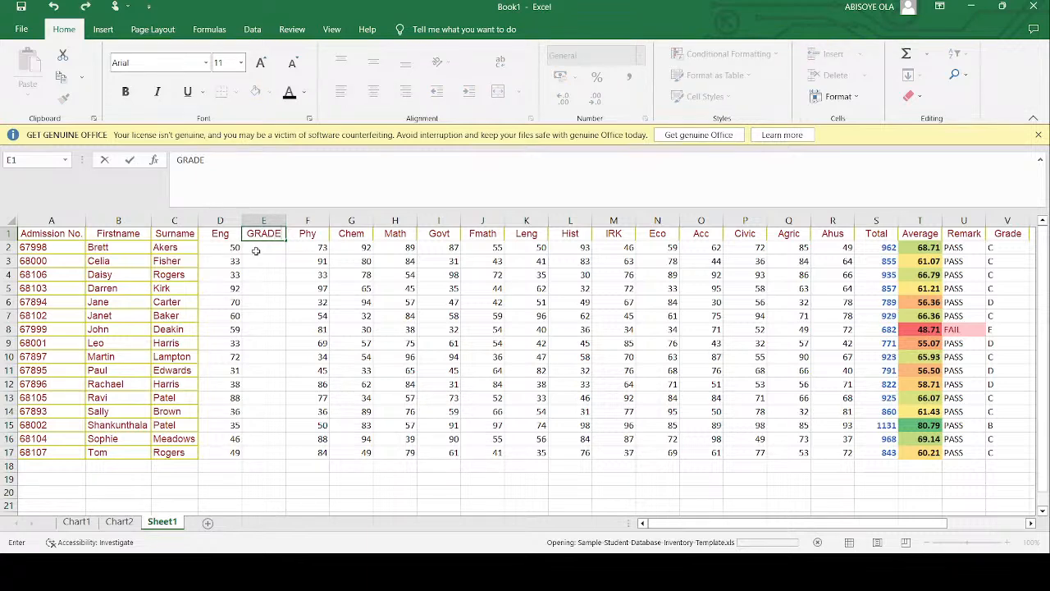
- Review the empty GRADE cells E2:E17 against the grade boundaries listed in Y2:Y7
drag(256, 251, 266, 449)
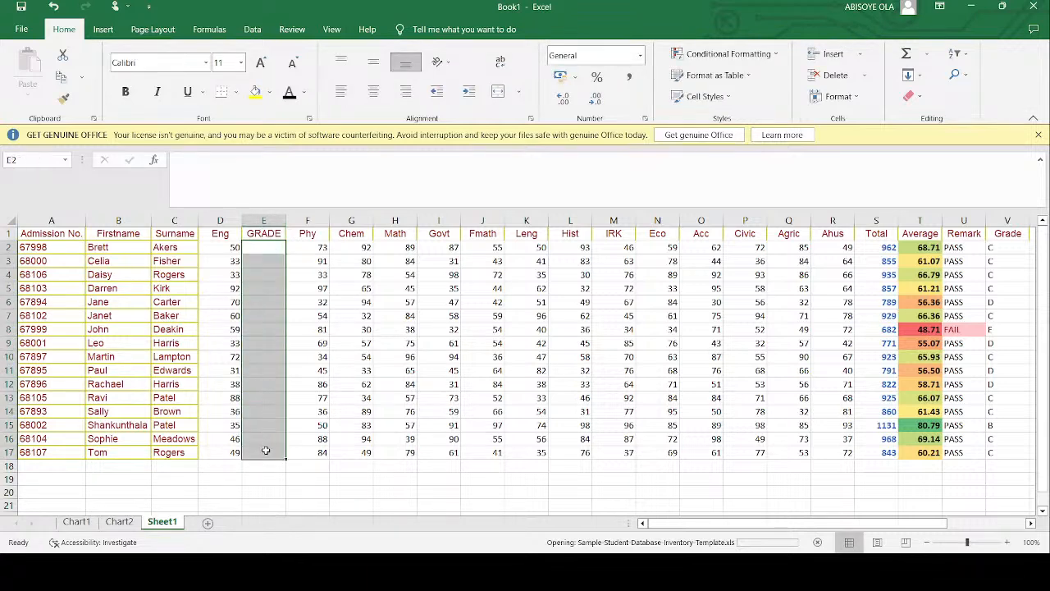
scroll(763, 386, right, 4)
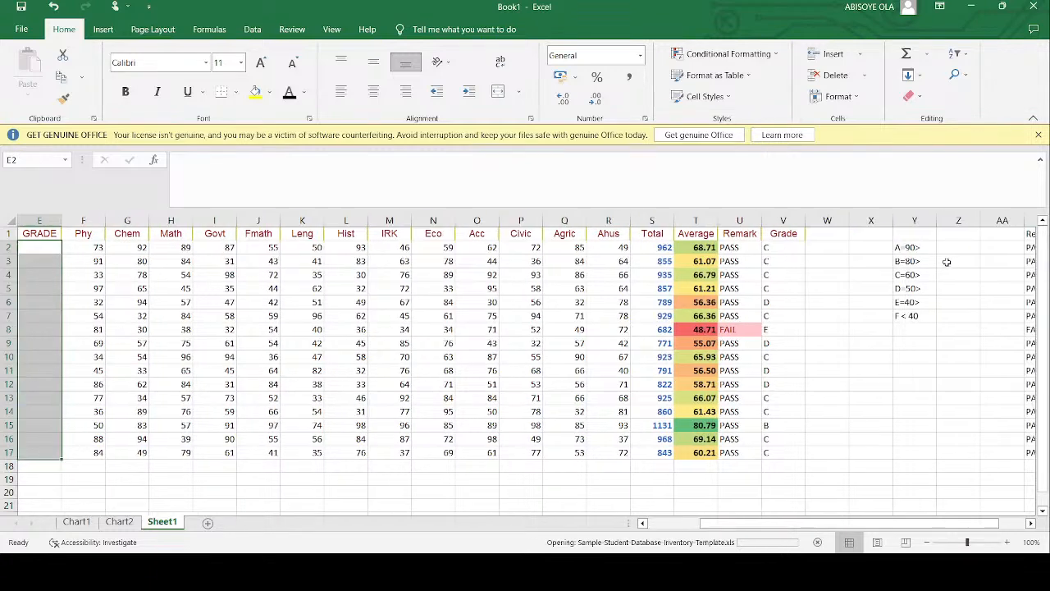
drag(902, 246, 909, 315)
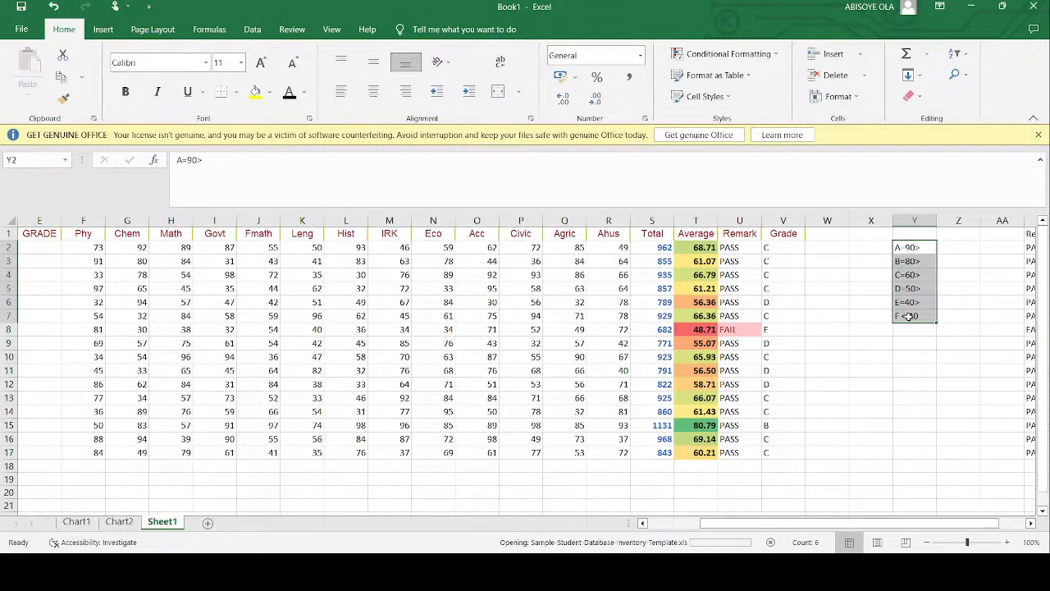
scroll(682, 349, left, 2)
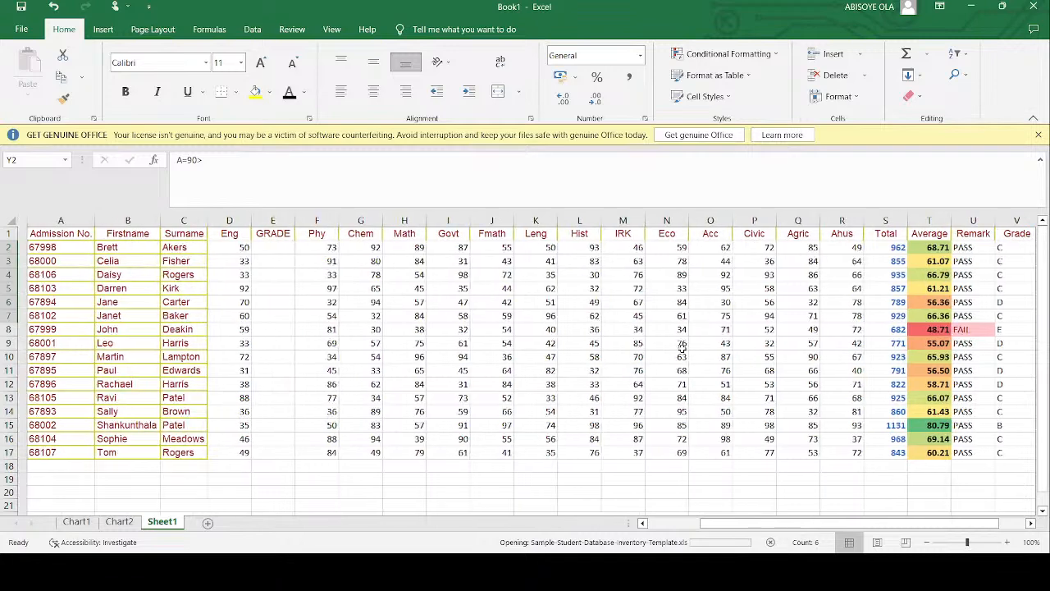
scroll(681, 348, right, 3)
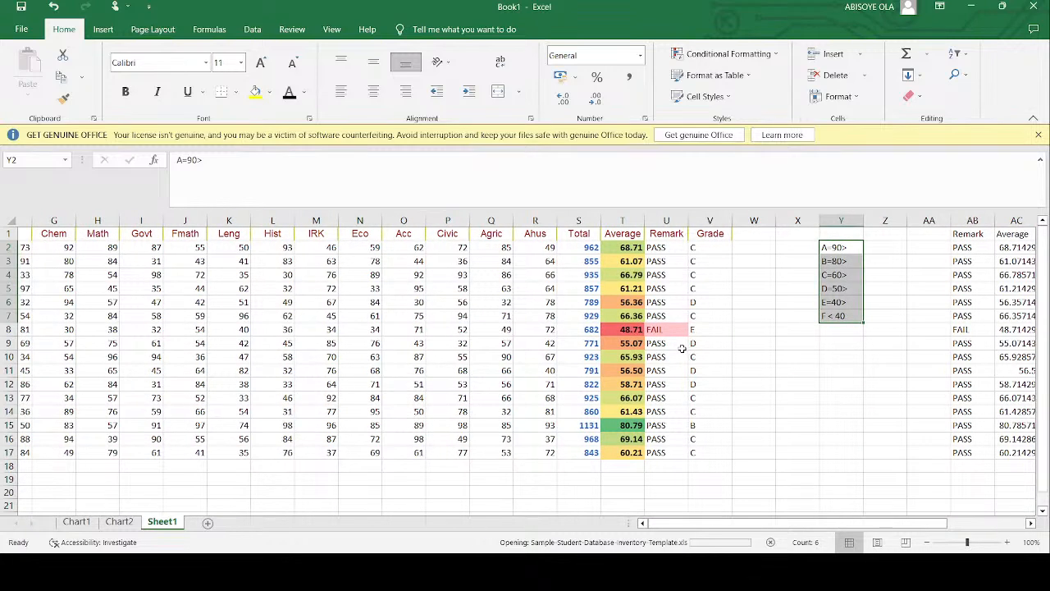
scroll(682, 348, right, 1)
scroll(682, 349, right, 1)
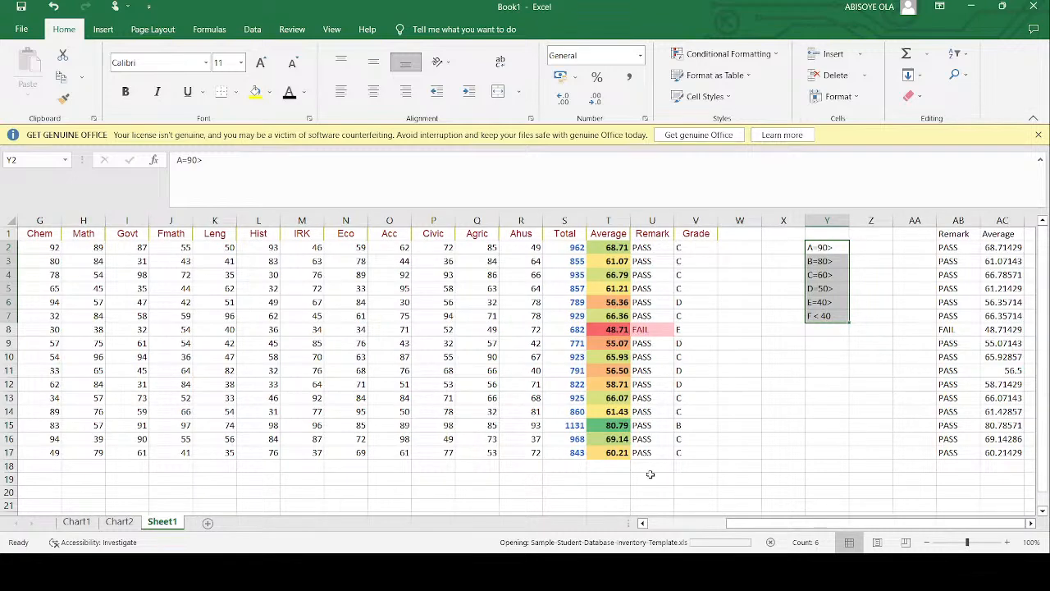
scroll(270, 322, left, 3)
drag(274, 245, 251, 452)
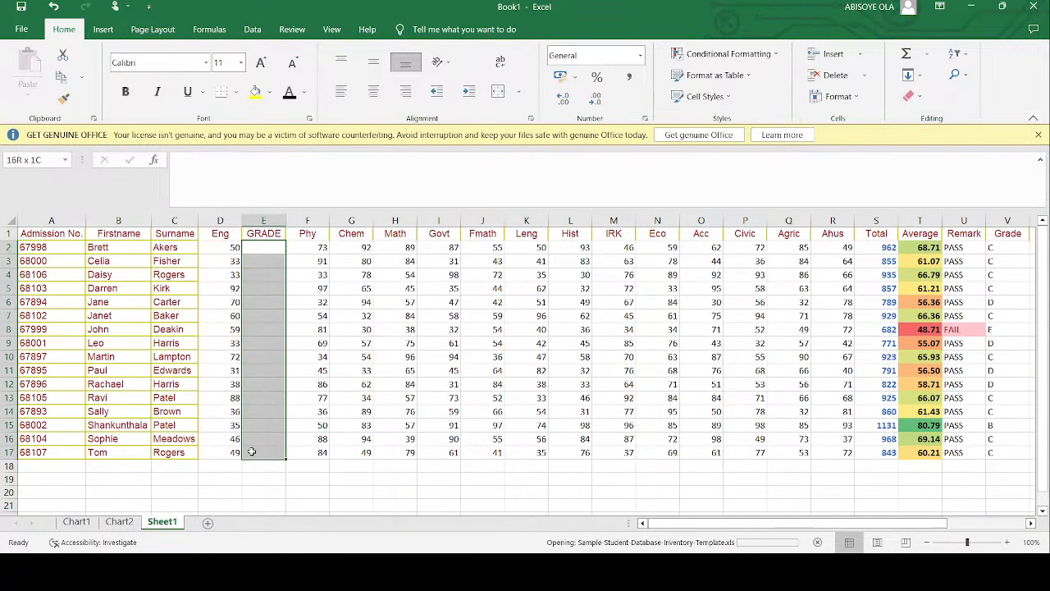
- Insert a new column between Phy and Chem and head it GRADE in G1
click(351, 220)
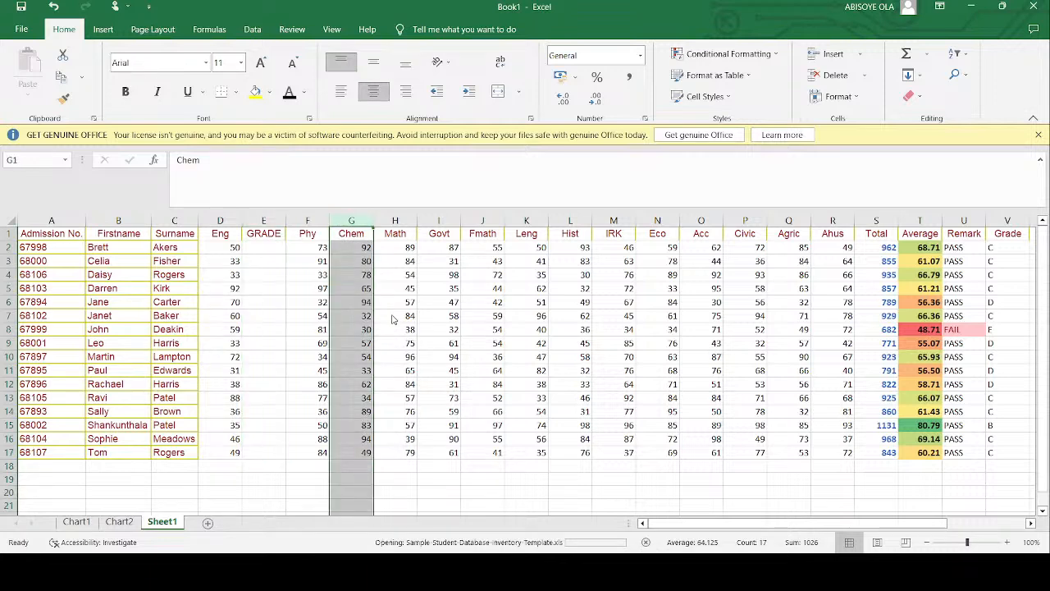
key(ctrl+shift+plus)
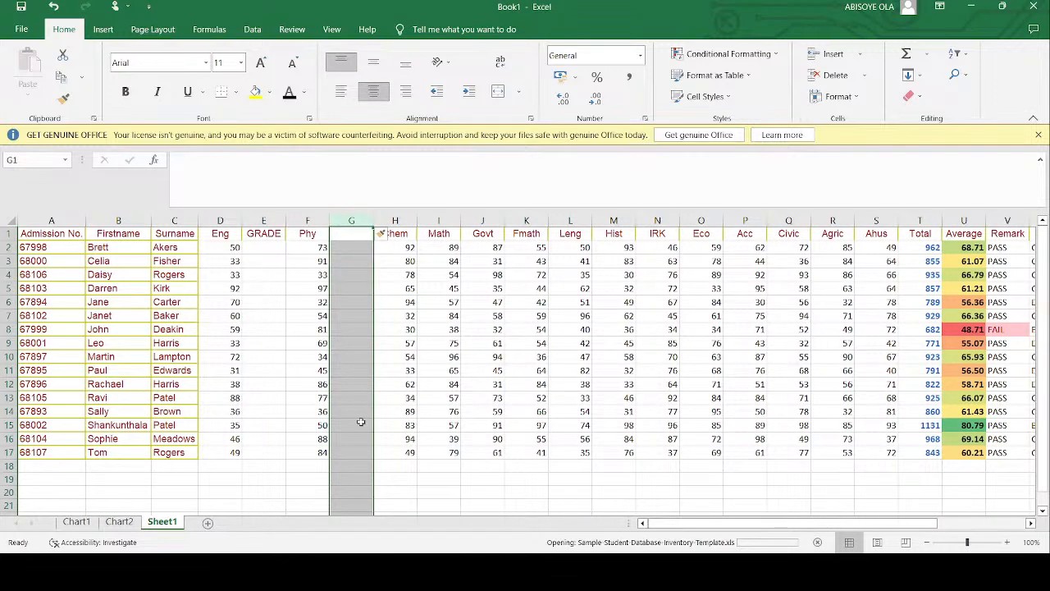
click(352, 233)
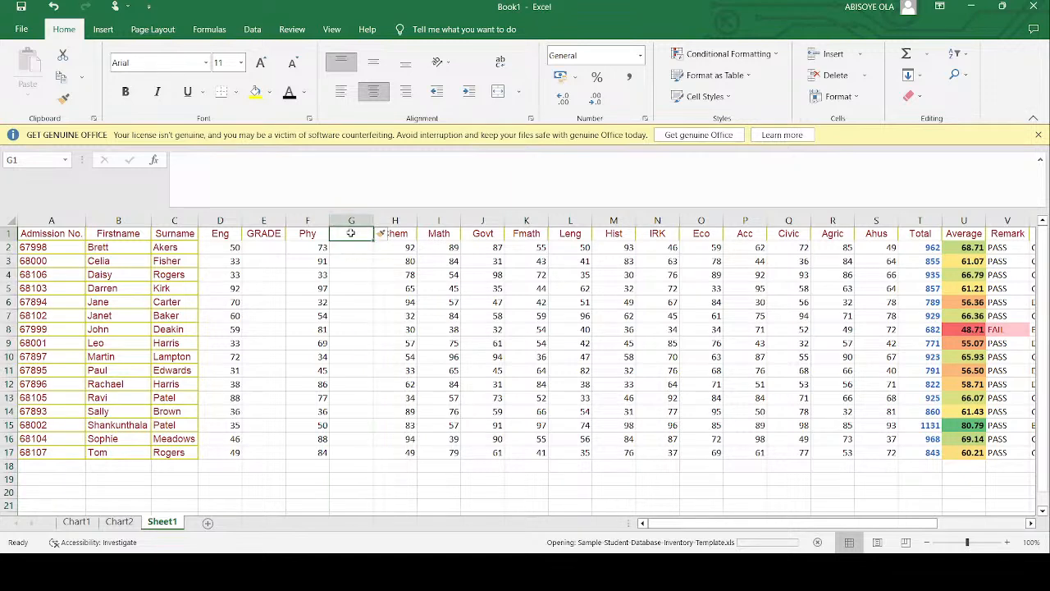
text(GRADE)
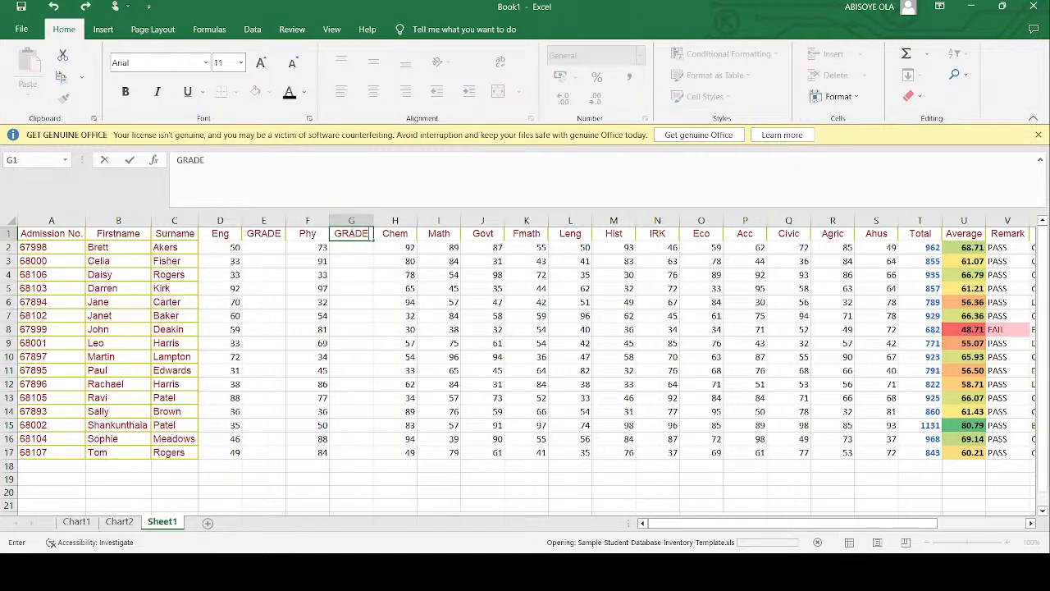
key(Return)
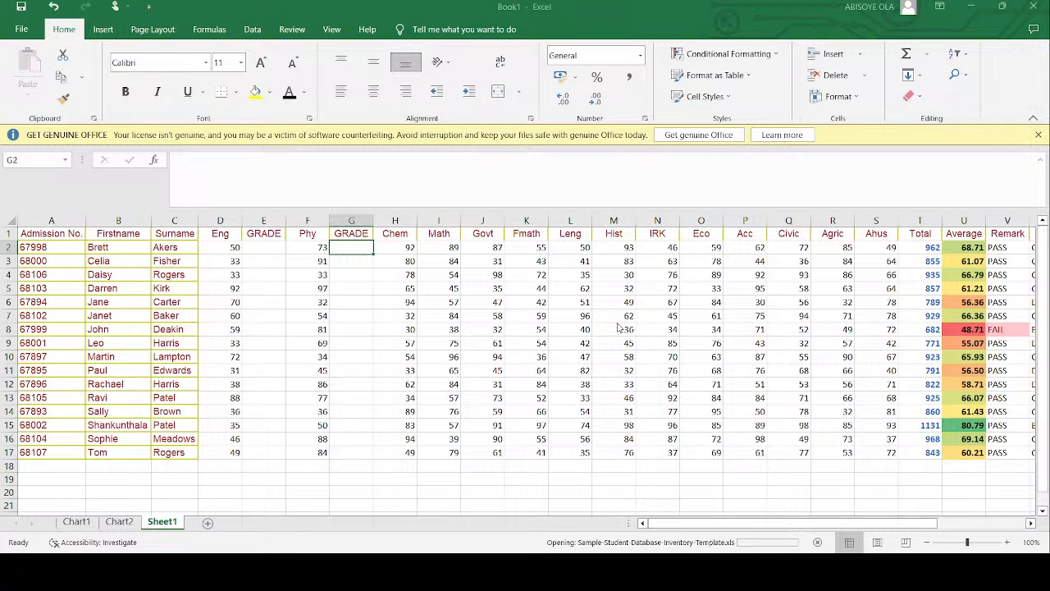
- Save the workbook under the file name DS2
key(ctrl+s)
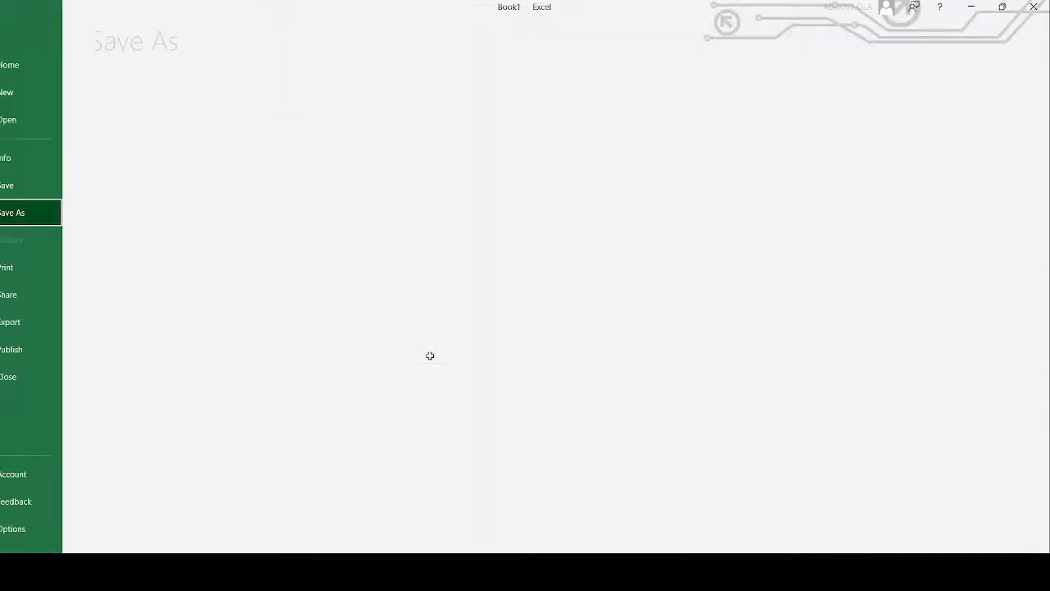
click(197, 251)
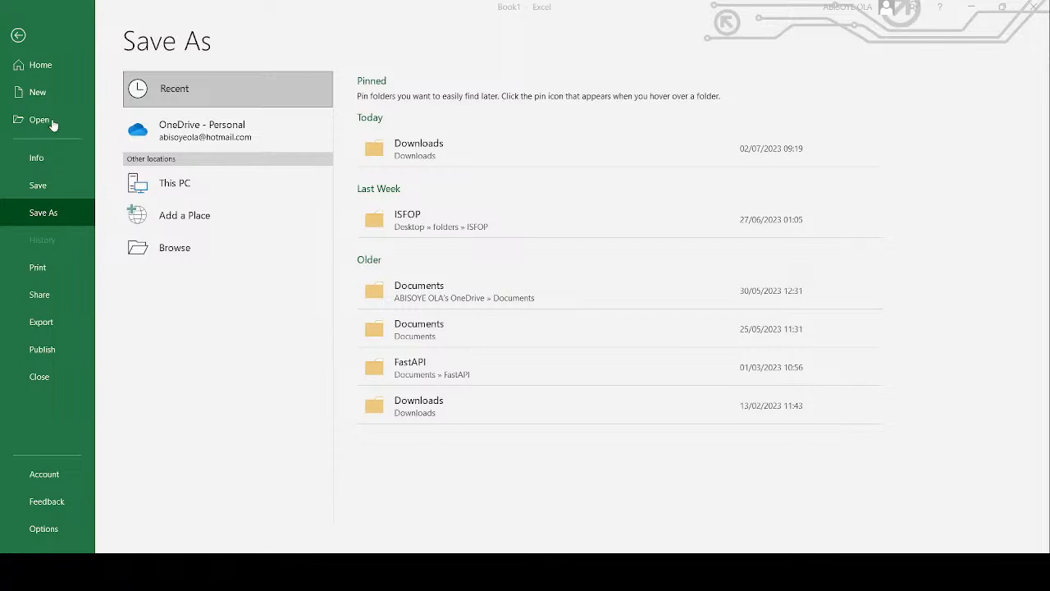
click(398, 321)
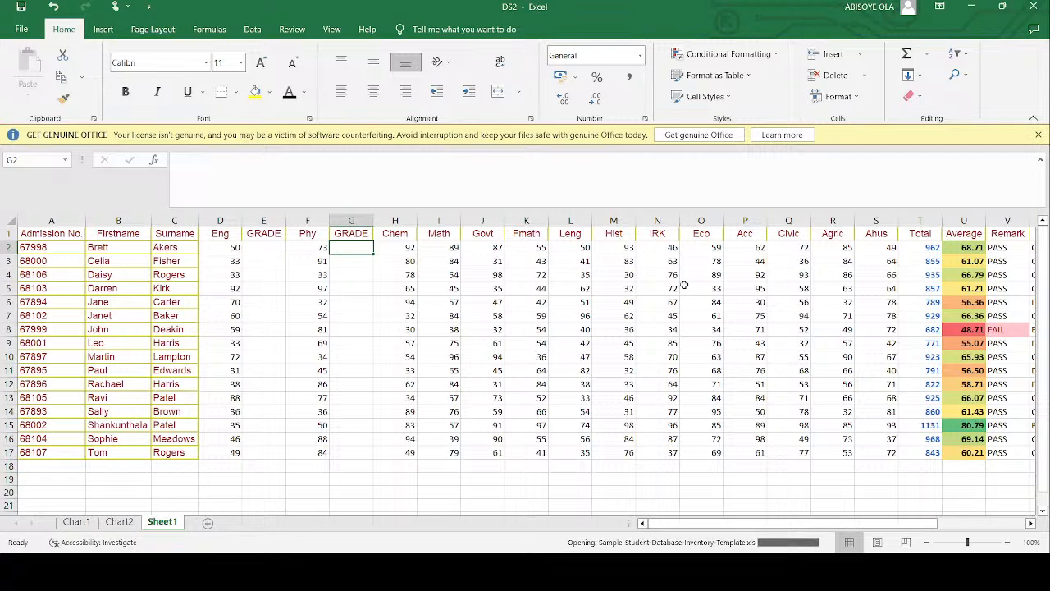